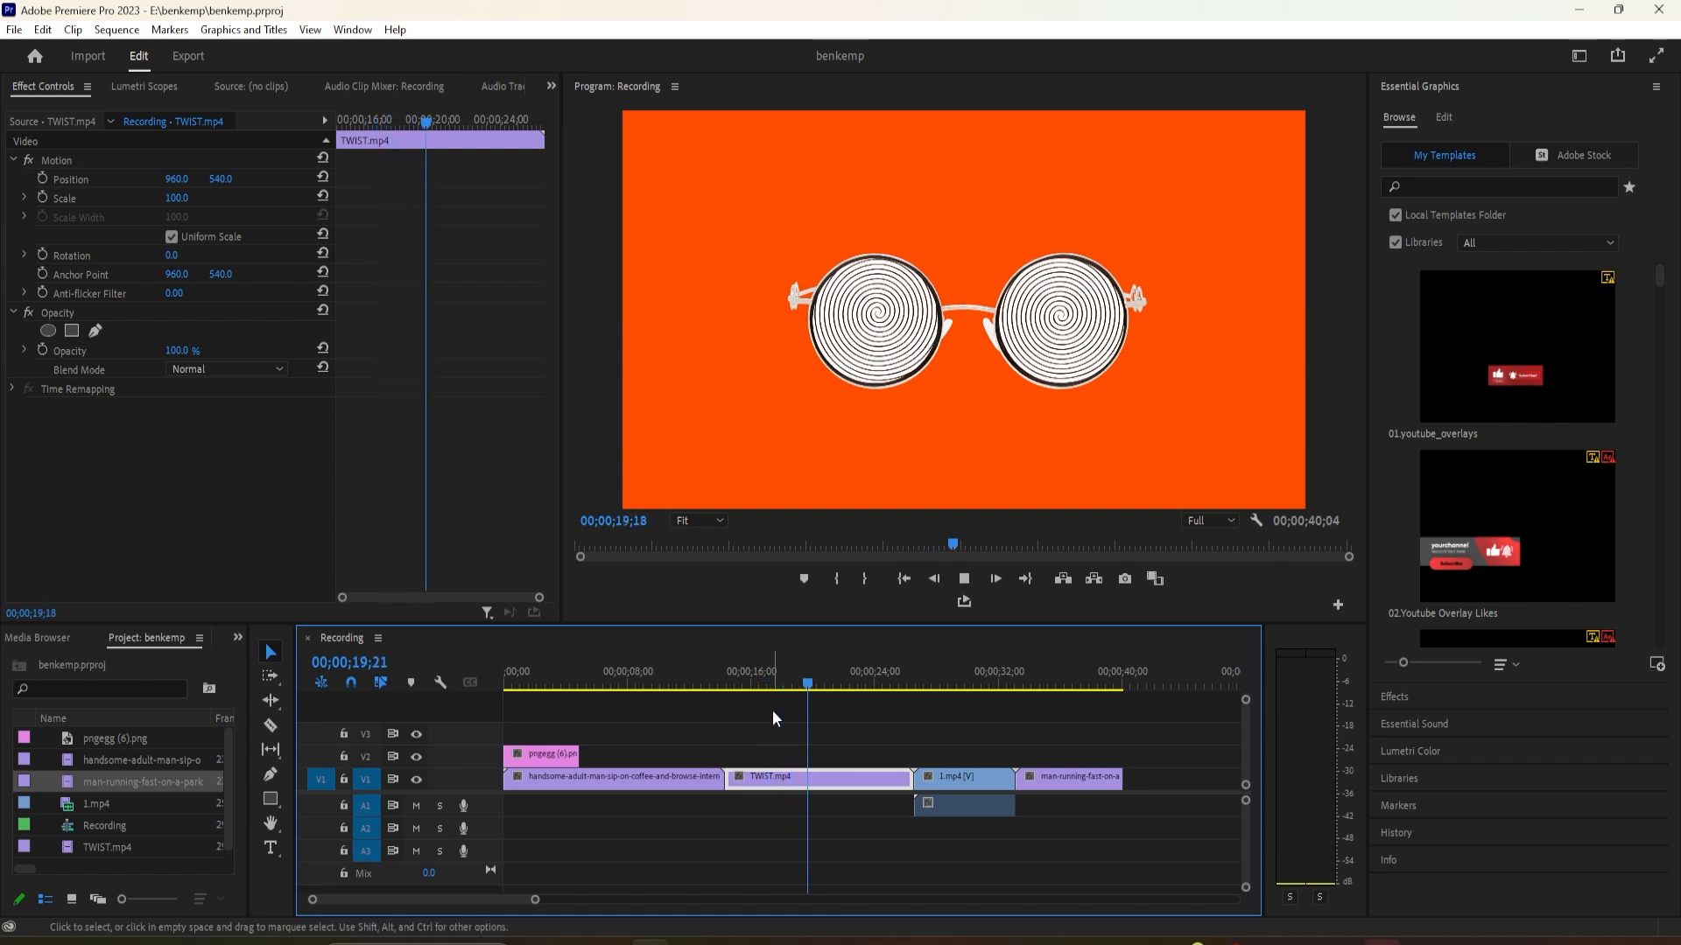
Play, pause and scrub the sequence around the TWIST.mp4 clip, shuttling backward and forward
{"action": "key", "text": "space"}
{"action": "left_click_drag", "start_coordinate": [869, 685], "coordinate": [736, 717]}
{"action": "key", "text": "space"}
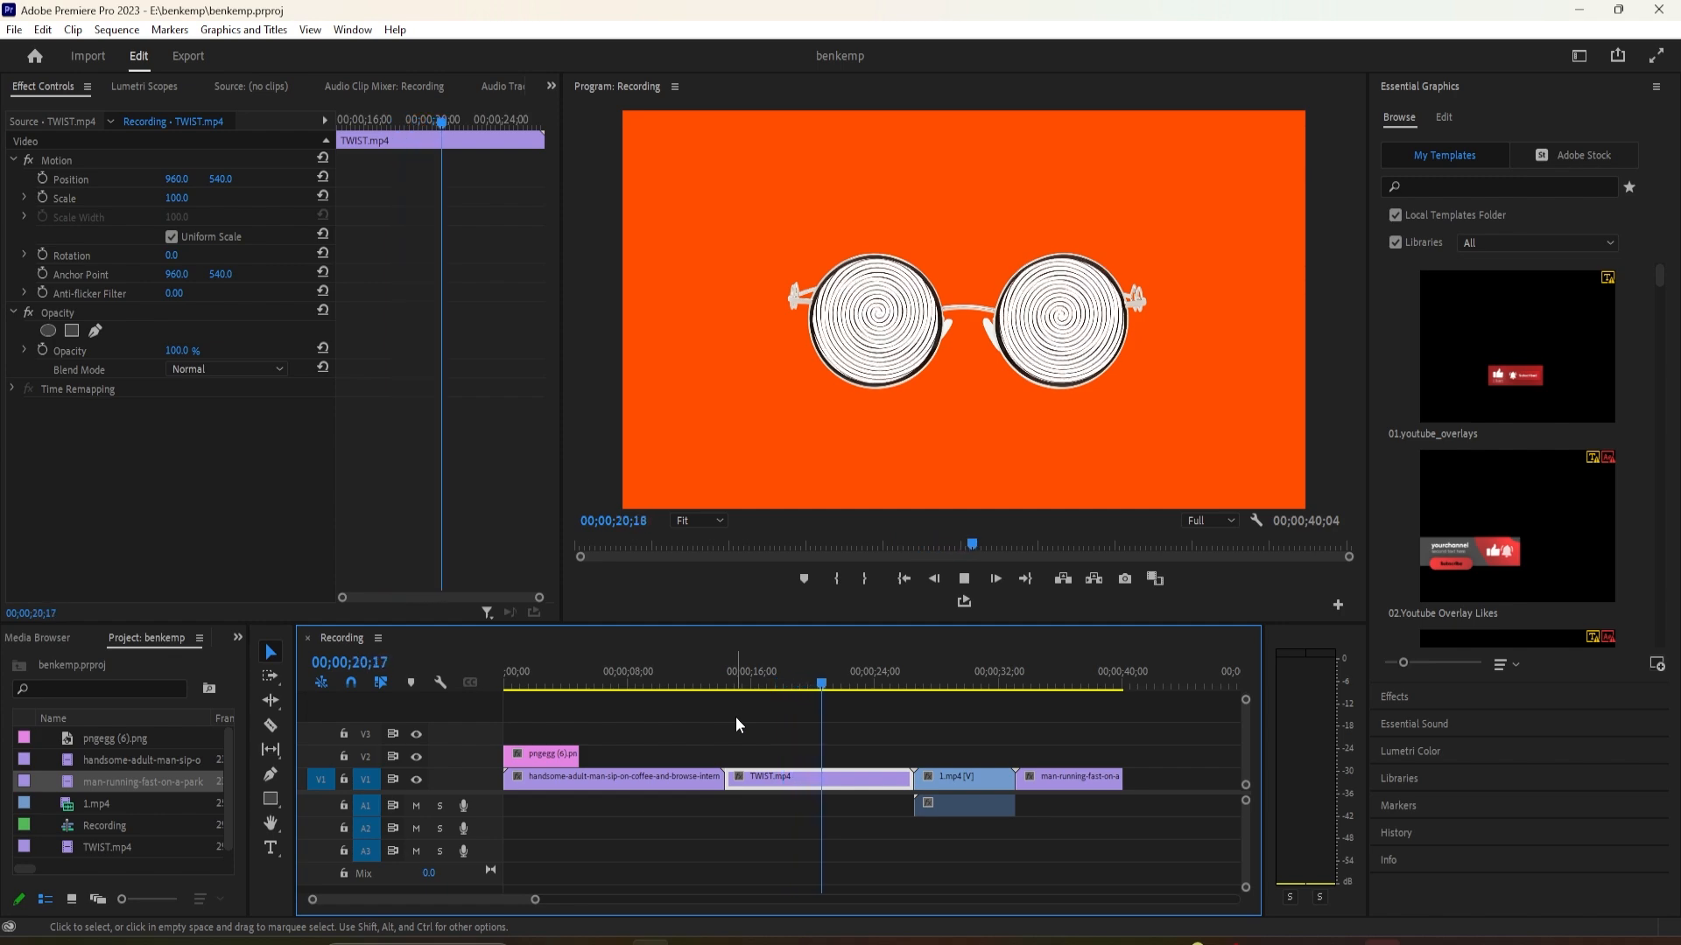
{"action": "left_click_drag", "start_coordinate": [774, 680], "coordinate": [783, 707]}
{"action": "key", "text": "j"}
{"action": "key", "text": "k"}
{"action": "key", "text": "l"}
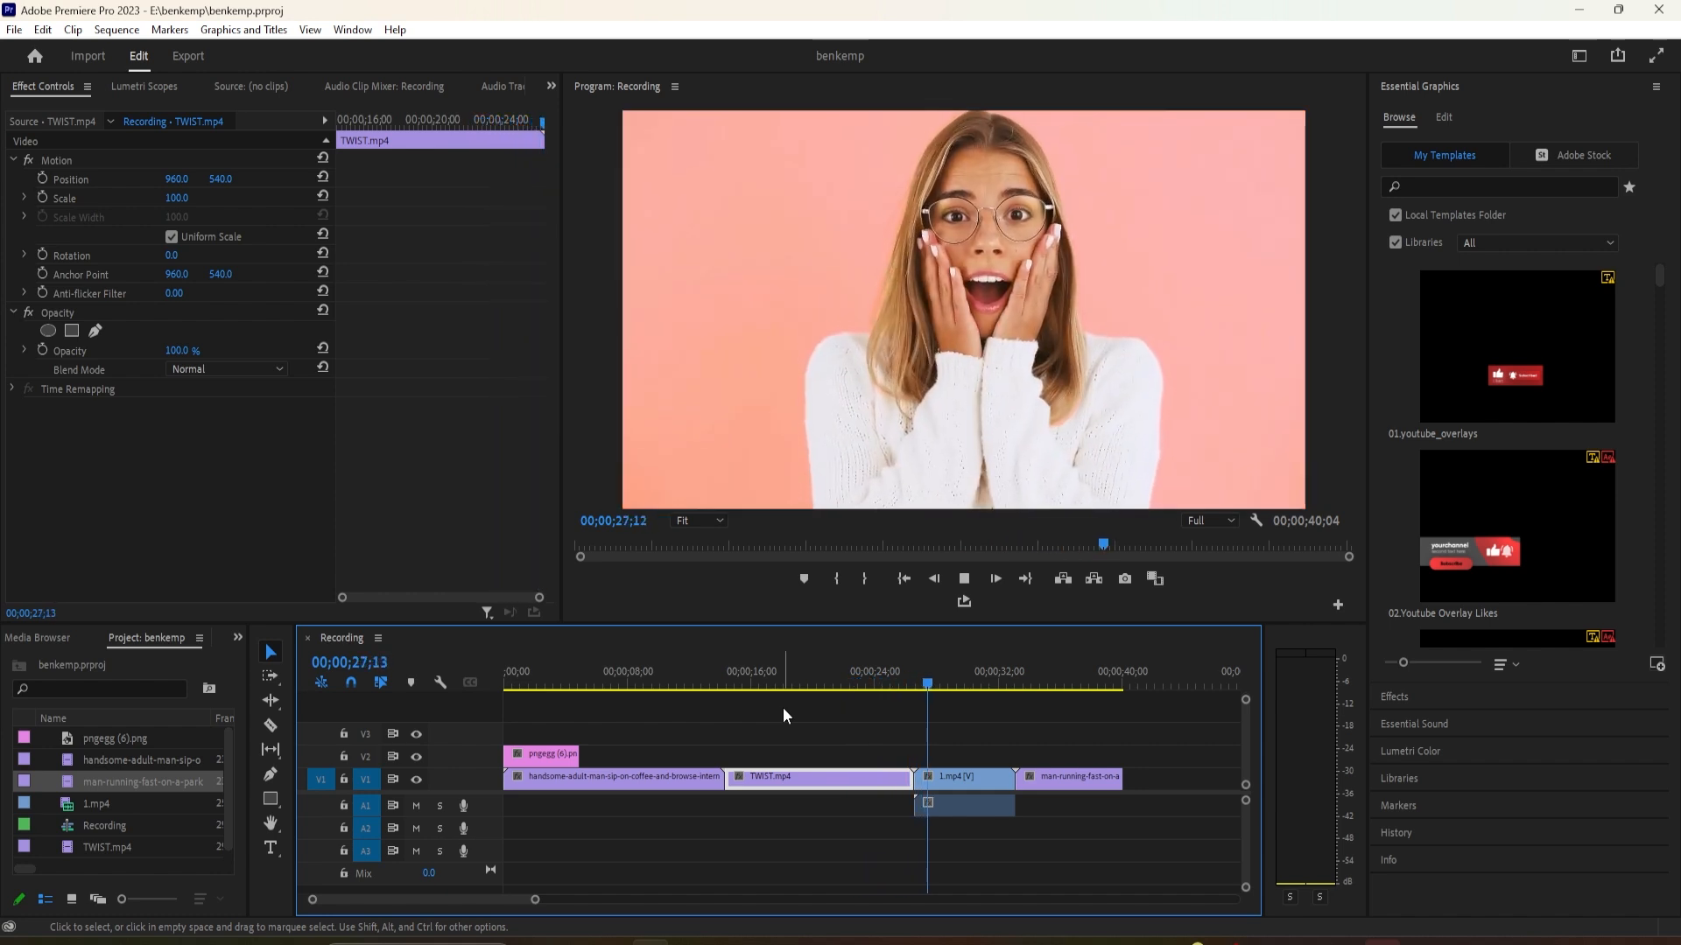
{"action": "key", "text": "space"}
{"action": "left_click_drag", "start_coordinate": [738, 686], "coordinate": [773, 693]}
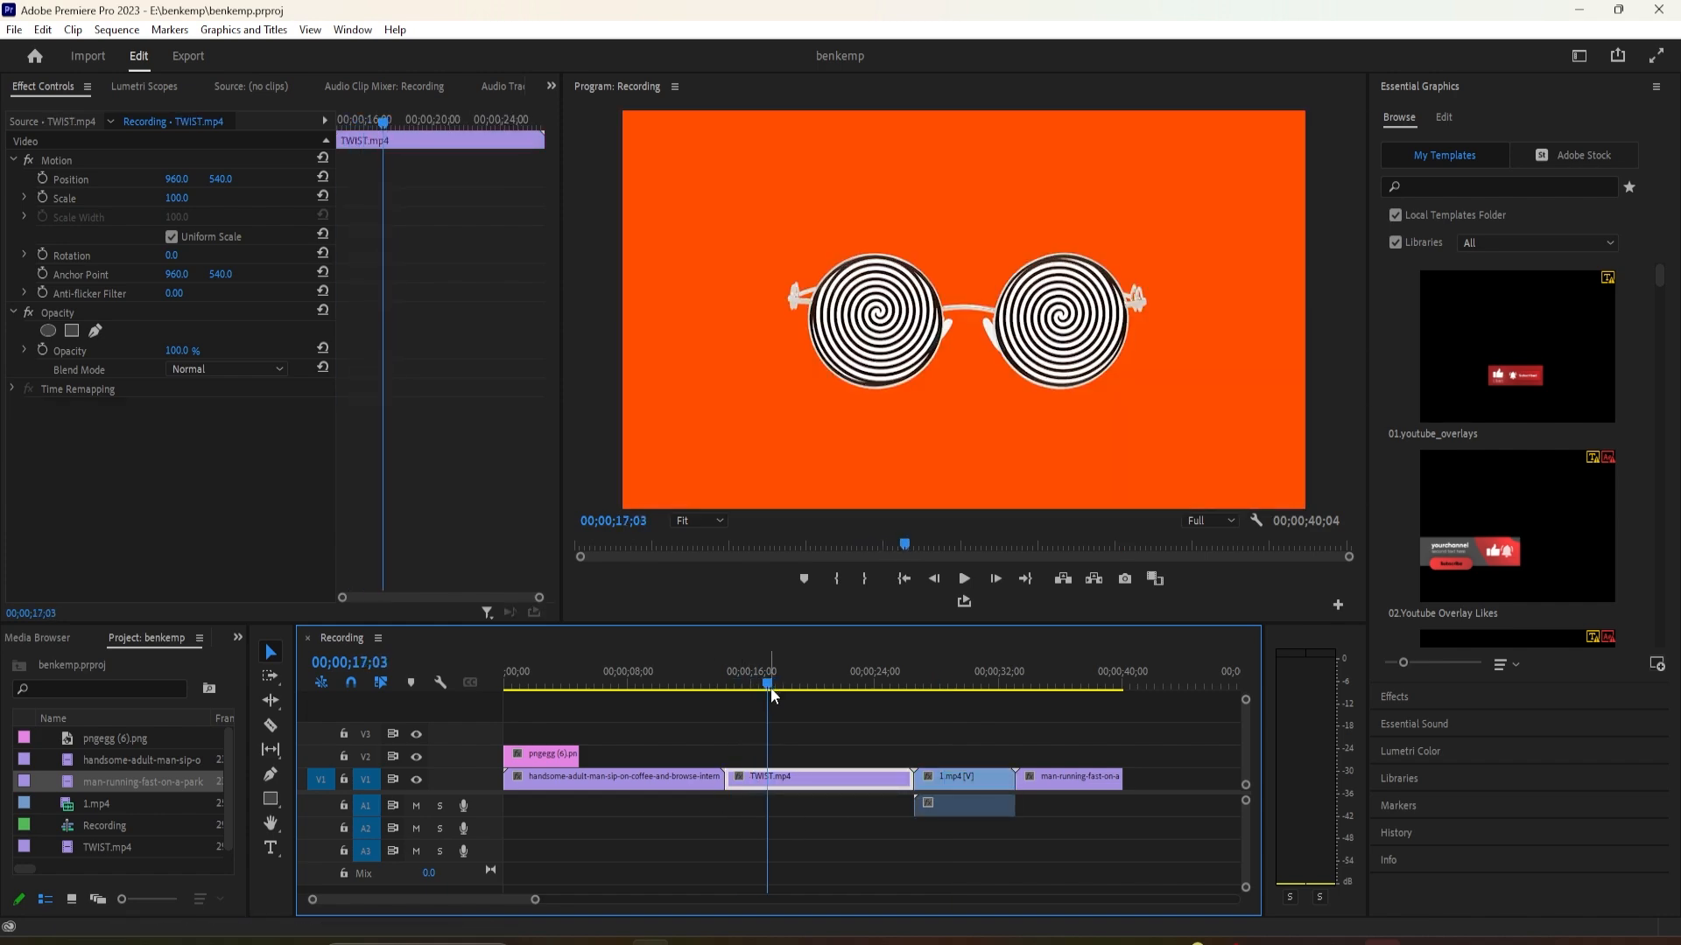
Review the coffee-drinking clip on V1 by playing it in reverse at increasing speed, scrubbing and stopping playback
{"action": "key", "text": "j"}
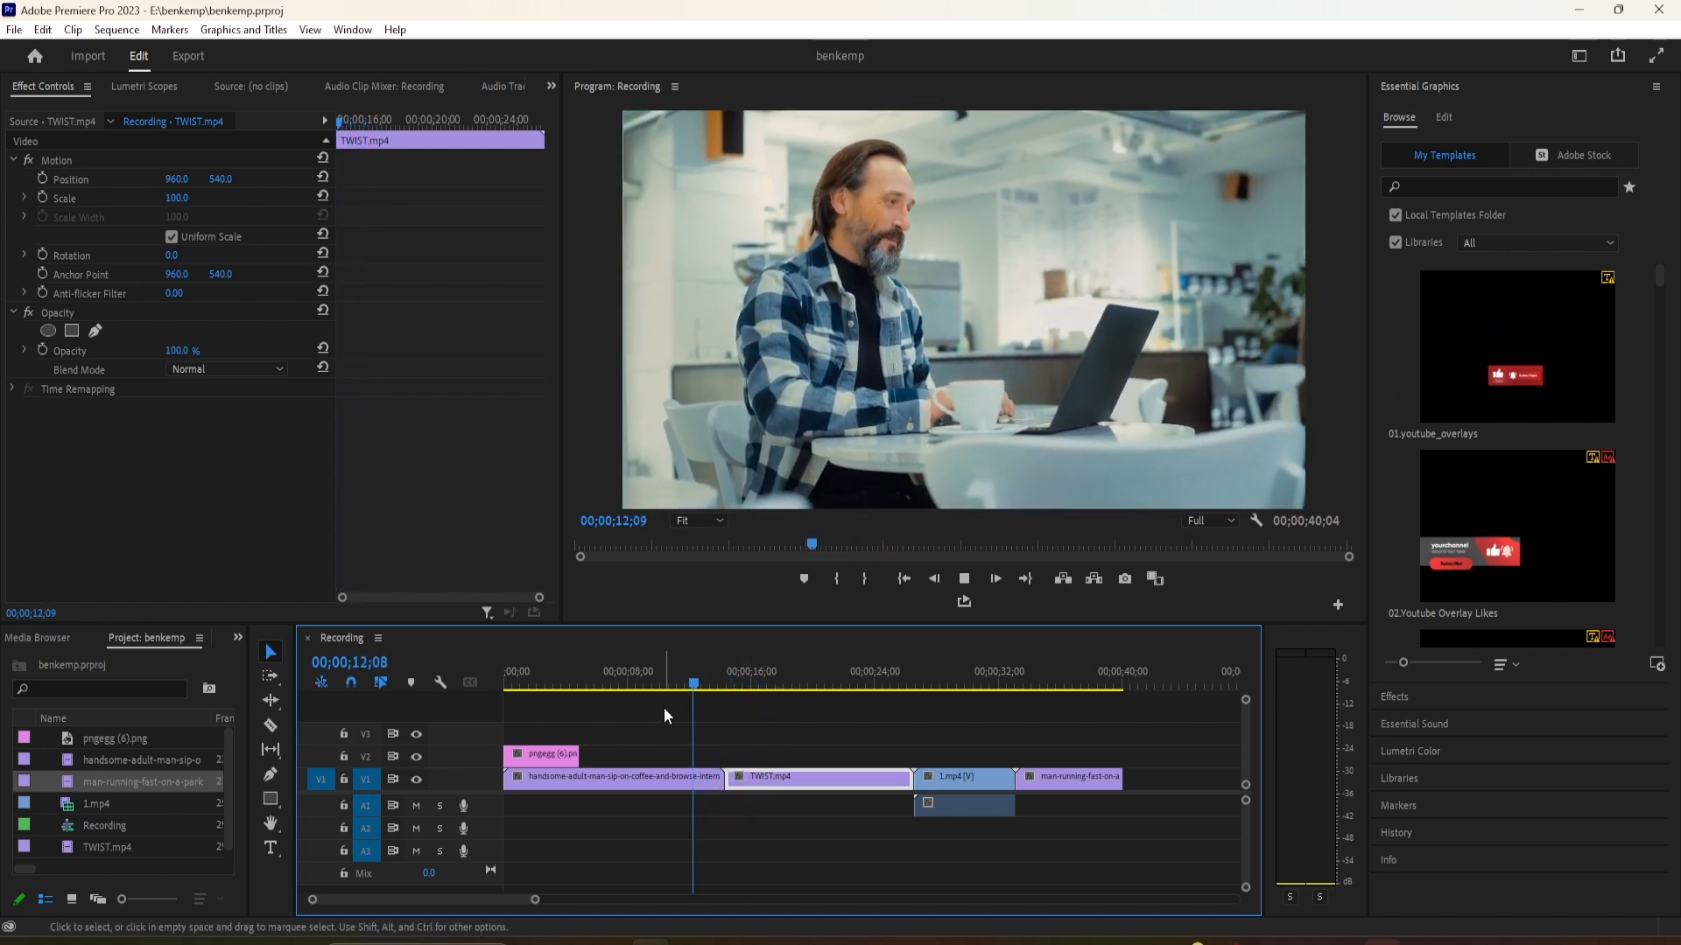
{"action": "key", "text": "j"}
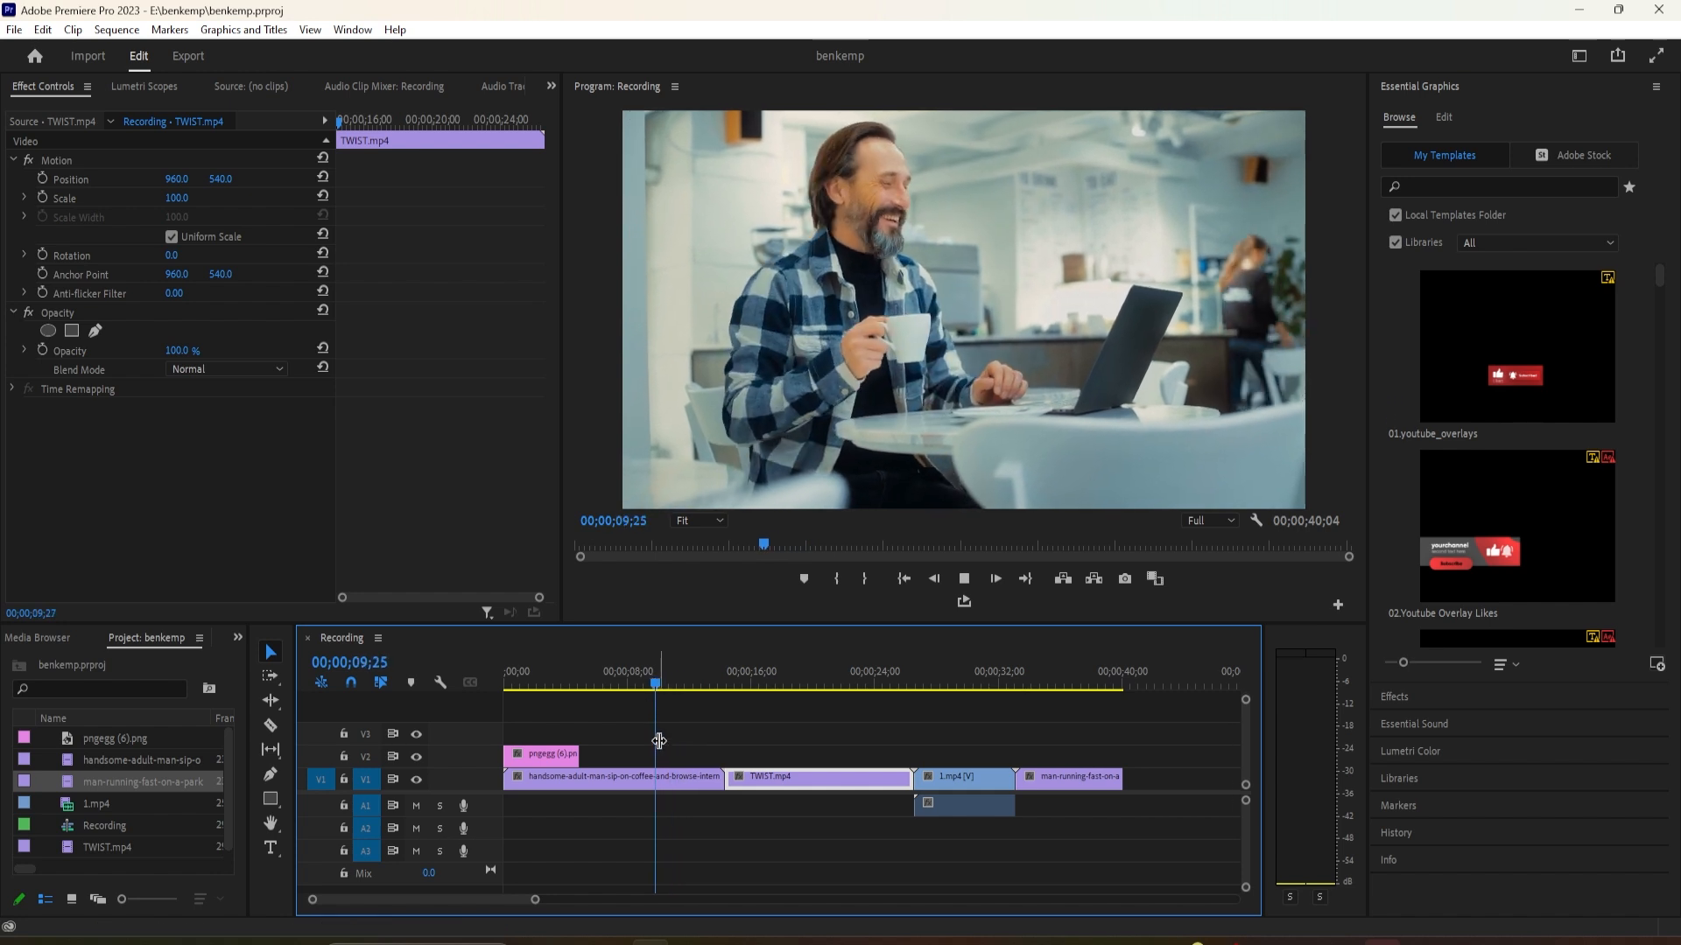
{"action": "left_click_drag", "start_coordinate": [616, 682], "coordinate": [698, 710]}
{"action": "key", "text": "j"}
{"action": "key", "text": "k"}
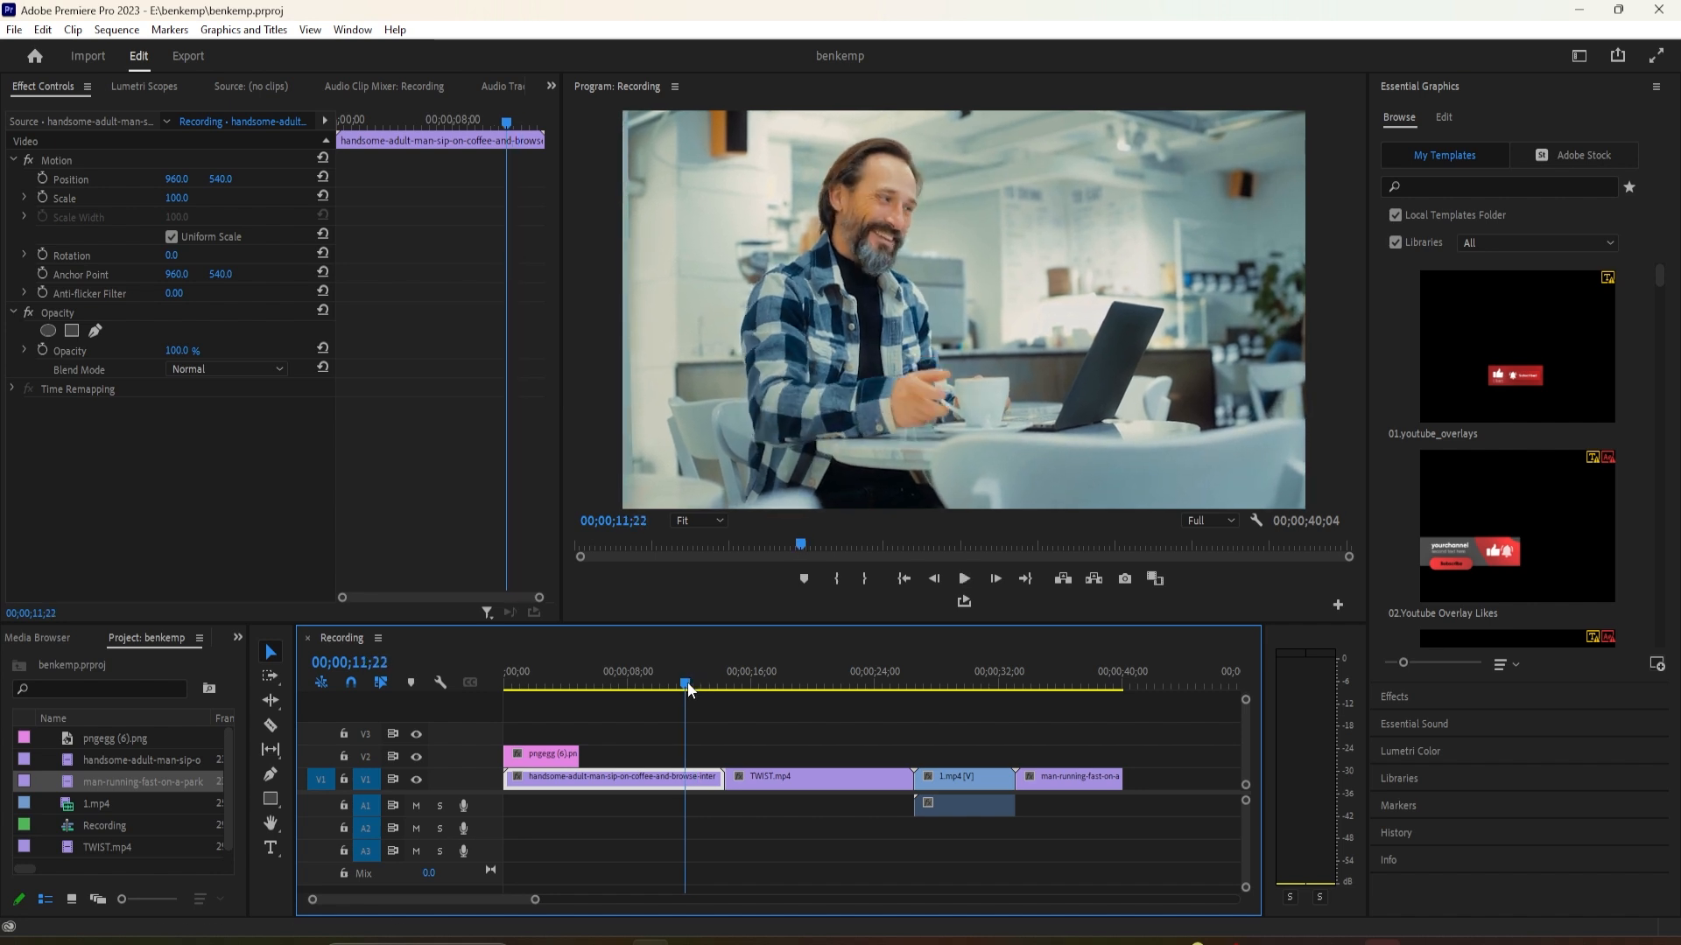
Extend the end of the pngegg (6).png arrow clip on V2 to about 8 seconds
{"action": "left_click_drag", "start_coordinate": [697, 686], "coordinate": [537, 750]}
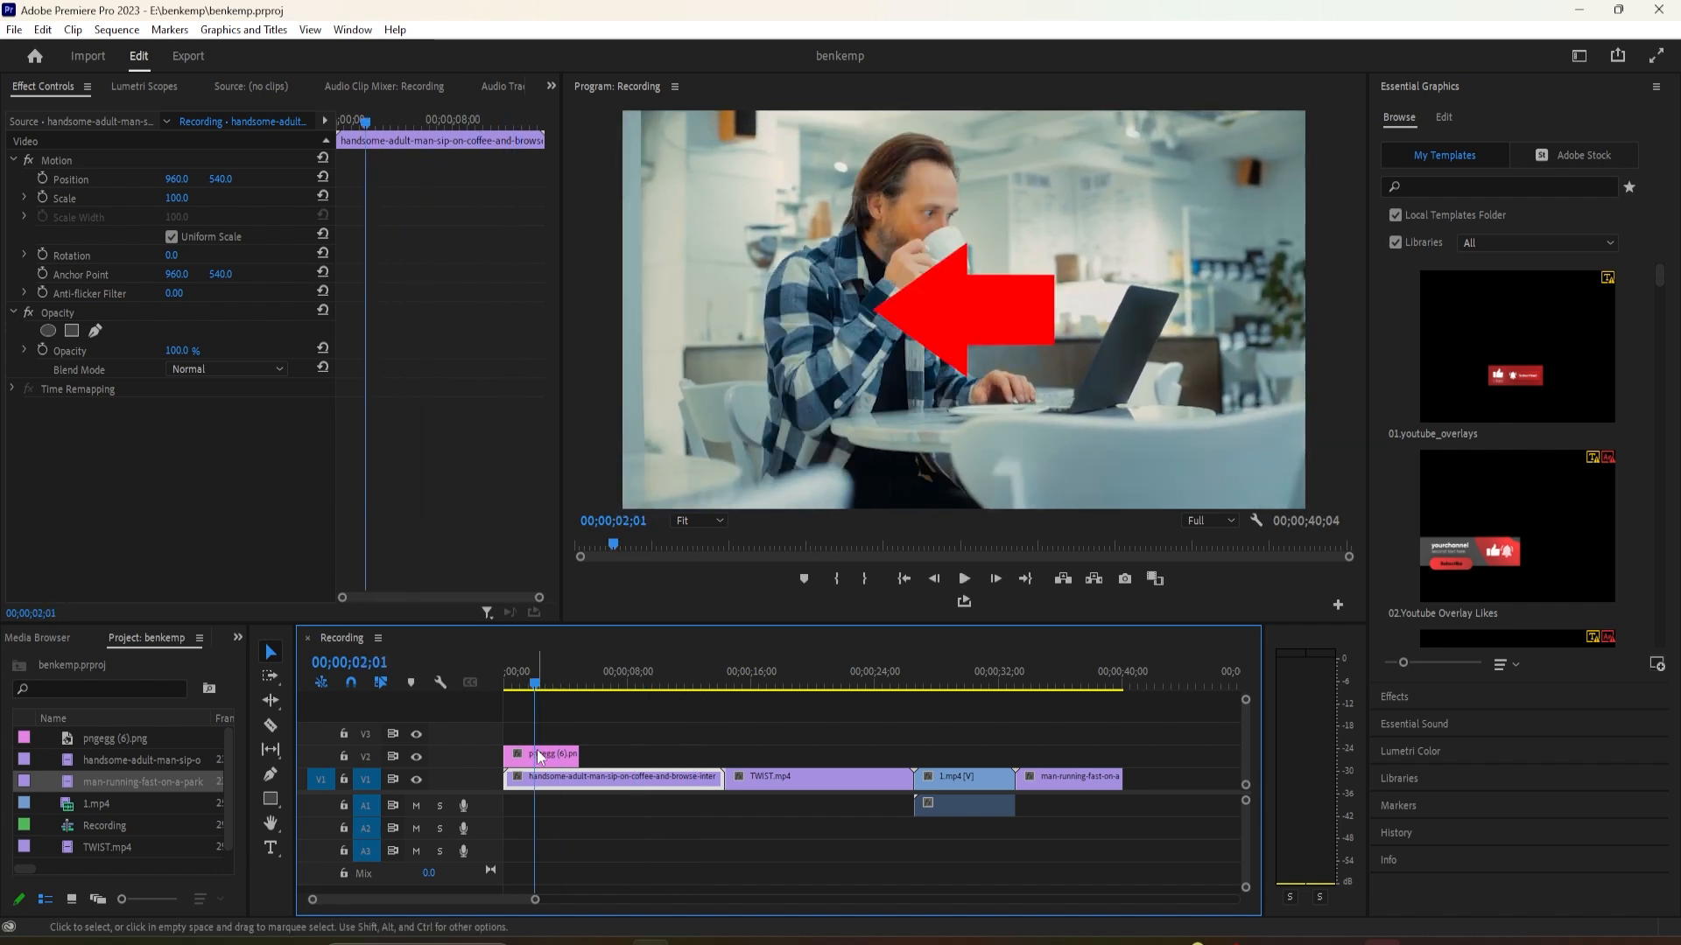
{"action": "left_click", "coordinate": [543, 752]}
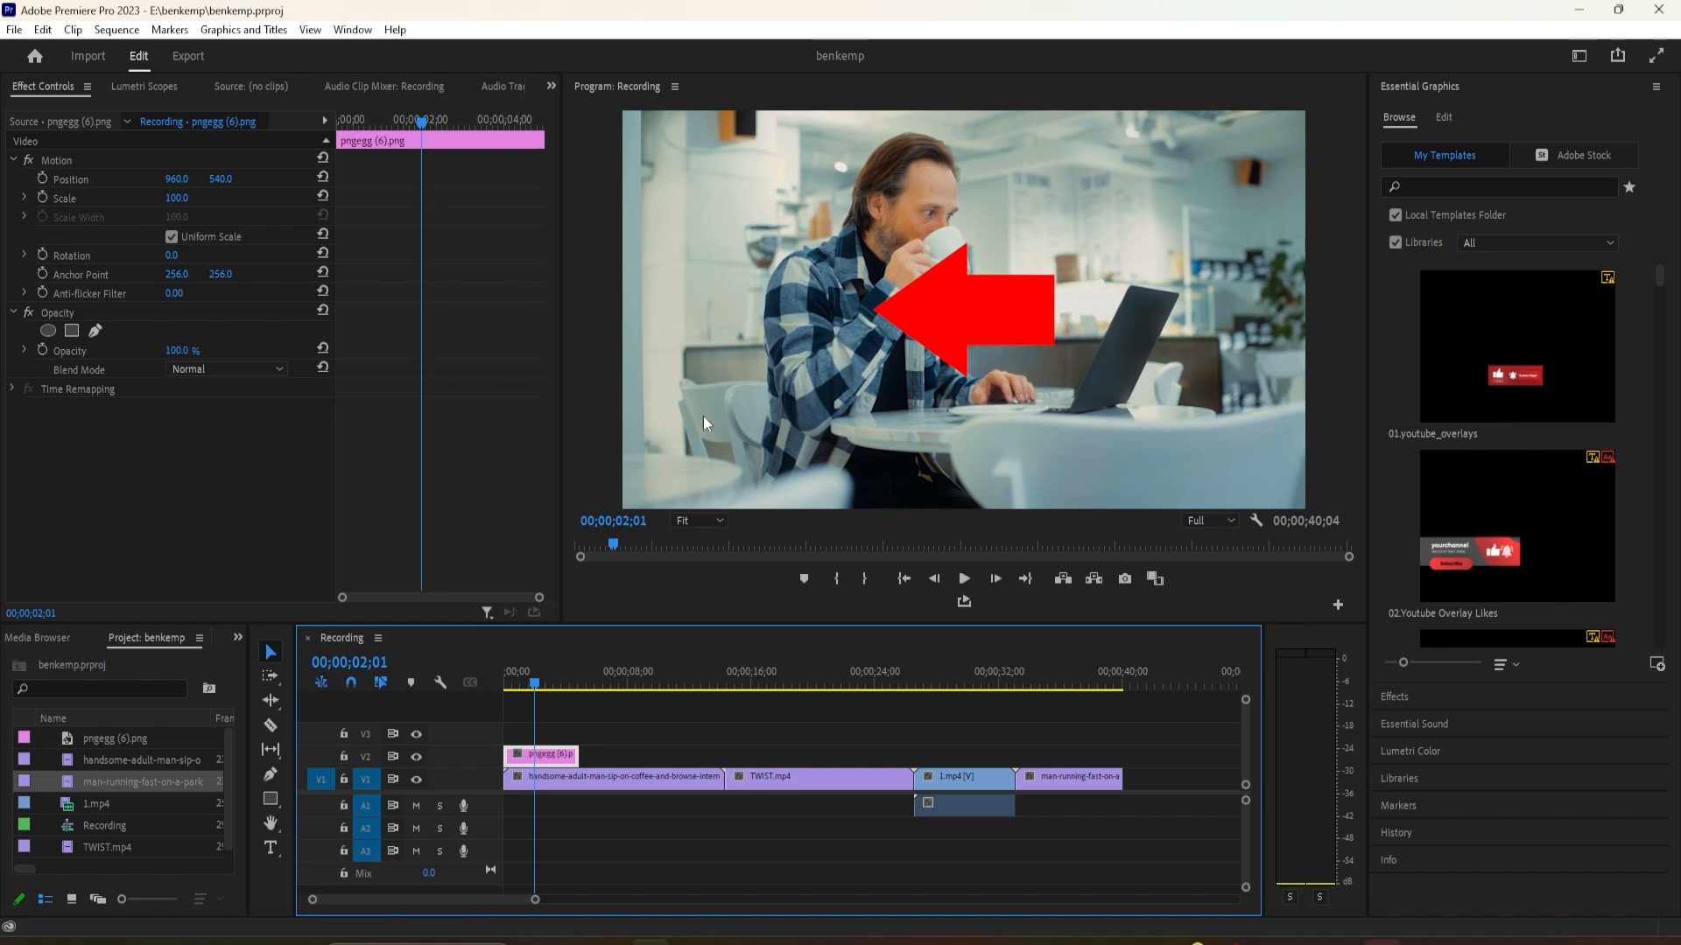
{"action": "left_click_drag", "start_coordinate": [539, 685], "coordinate": [549, 692]}
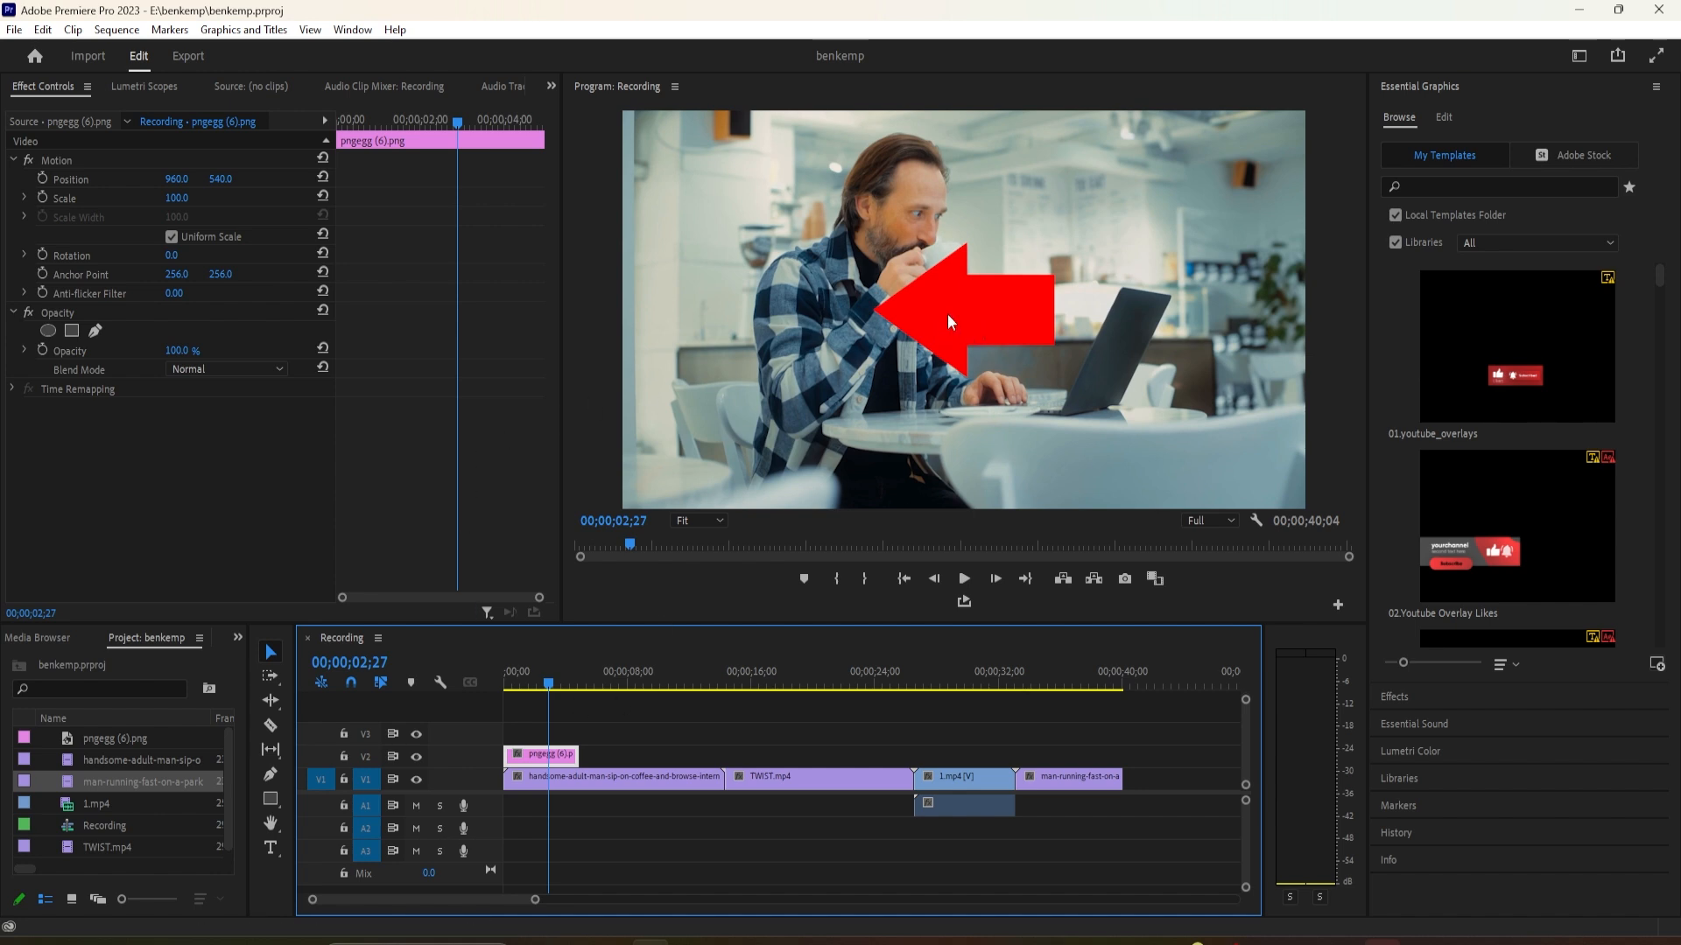
{"action": "mouse_move", "coordinate": [578, 755]}
{"action": "left_mouse_down"}
{"action": "mouse_move", "coordinate": [630, 755]}
{"action": "mouse_move", "coordinate": [611, 753]}
{"action": "left_mouse_up"}
Set the arrow's scale to 130, rotation to 9° and position to 967, 552
{"action": "left_click_drag", "start_coordinate": [176, 198], "coordinate": [202, 198]}
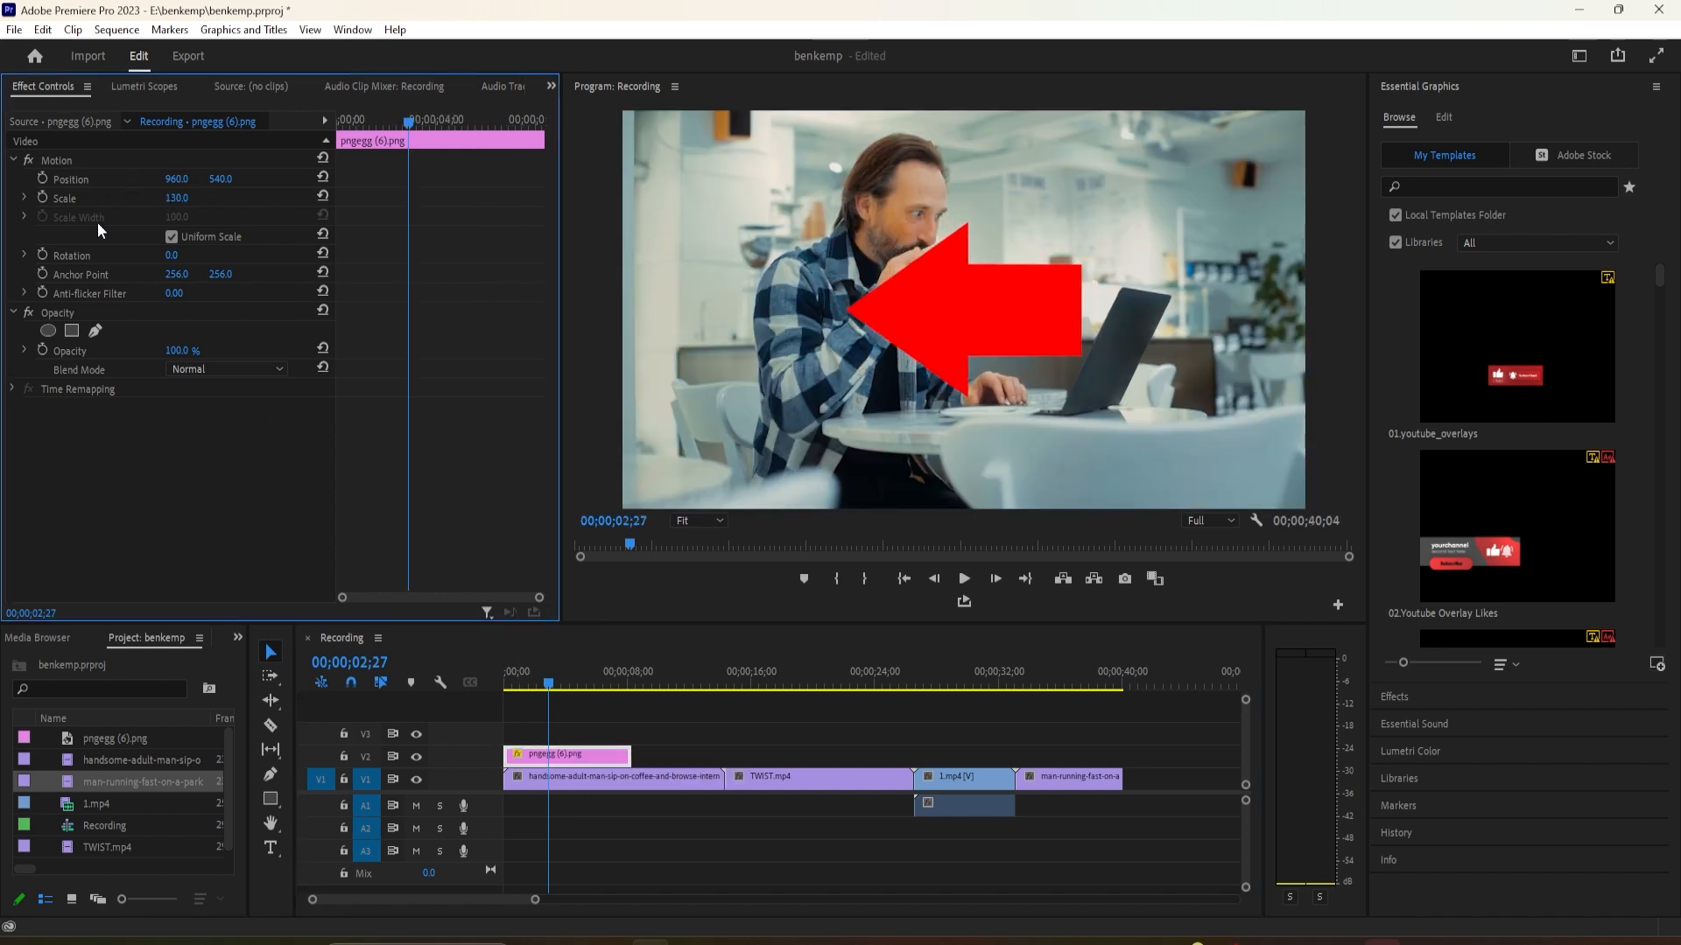
{"action": "left_click_drag", "start_coordinate": [171, 255], "coordinate": [225, 180]}
Transform the arrow in the preview to about 74.7 scale and -17.9° rotation, placing it beside the man's face at about 1149, 284
{"action": "left_click", "coordinate": [79, 160]}
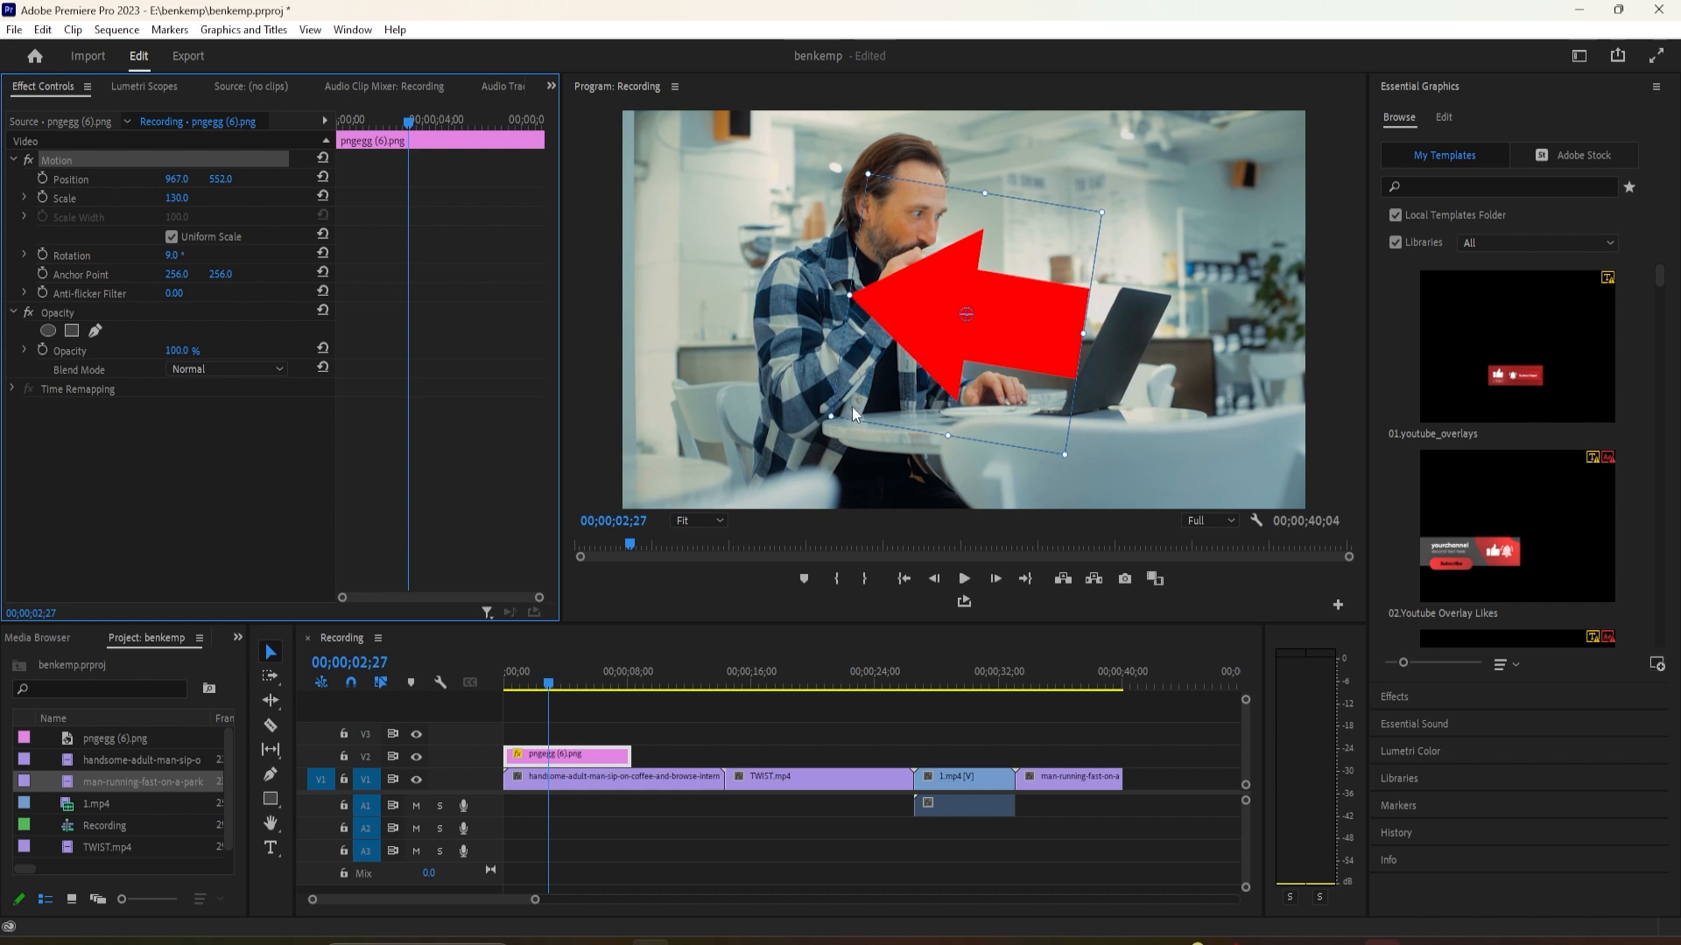
{"action": "mouse_move", "coordinate": [830, 417]}
{"action": "left_mouse_down"}
{"action": "mouse_move", "coordinate": [919, 350]}
{"action": "mouse_move", "coordinate": [837, 398]}
{"action": "left_mouse_up"}
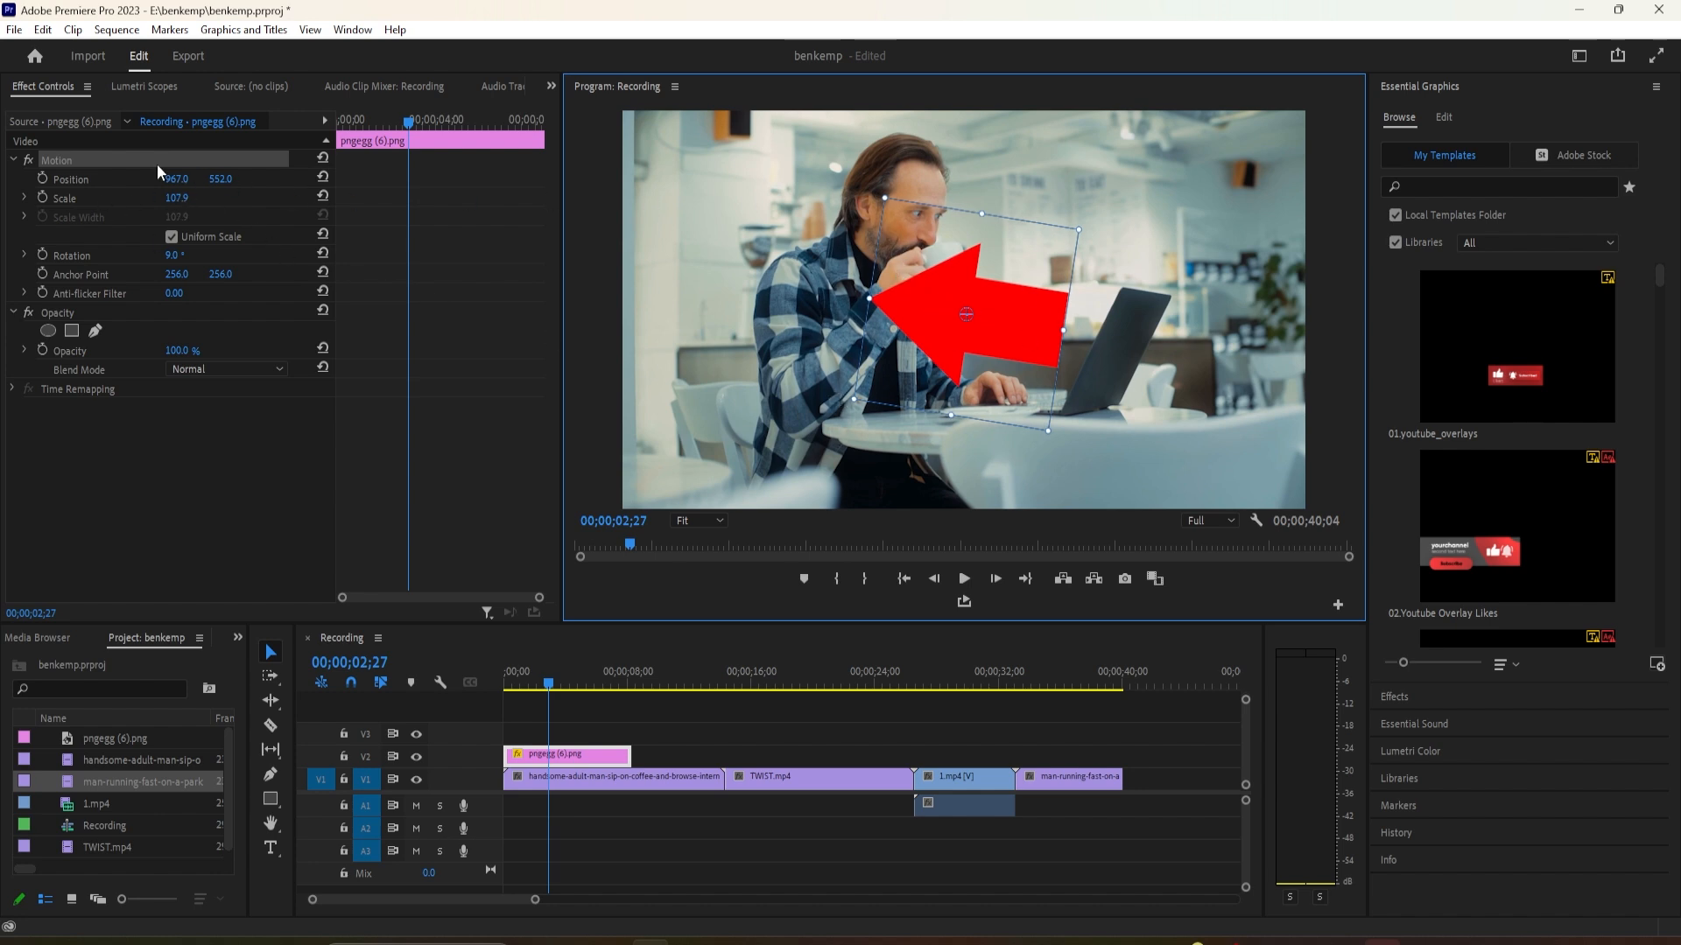
{"action": "left_click_drag", "start_coordinate": [1051, 431], "coordinate": [1116, 285]}
{"action": "left_click_drag", "start_coordinate": [951, 334], "coordinate": [1136, 226]}
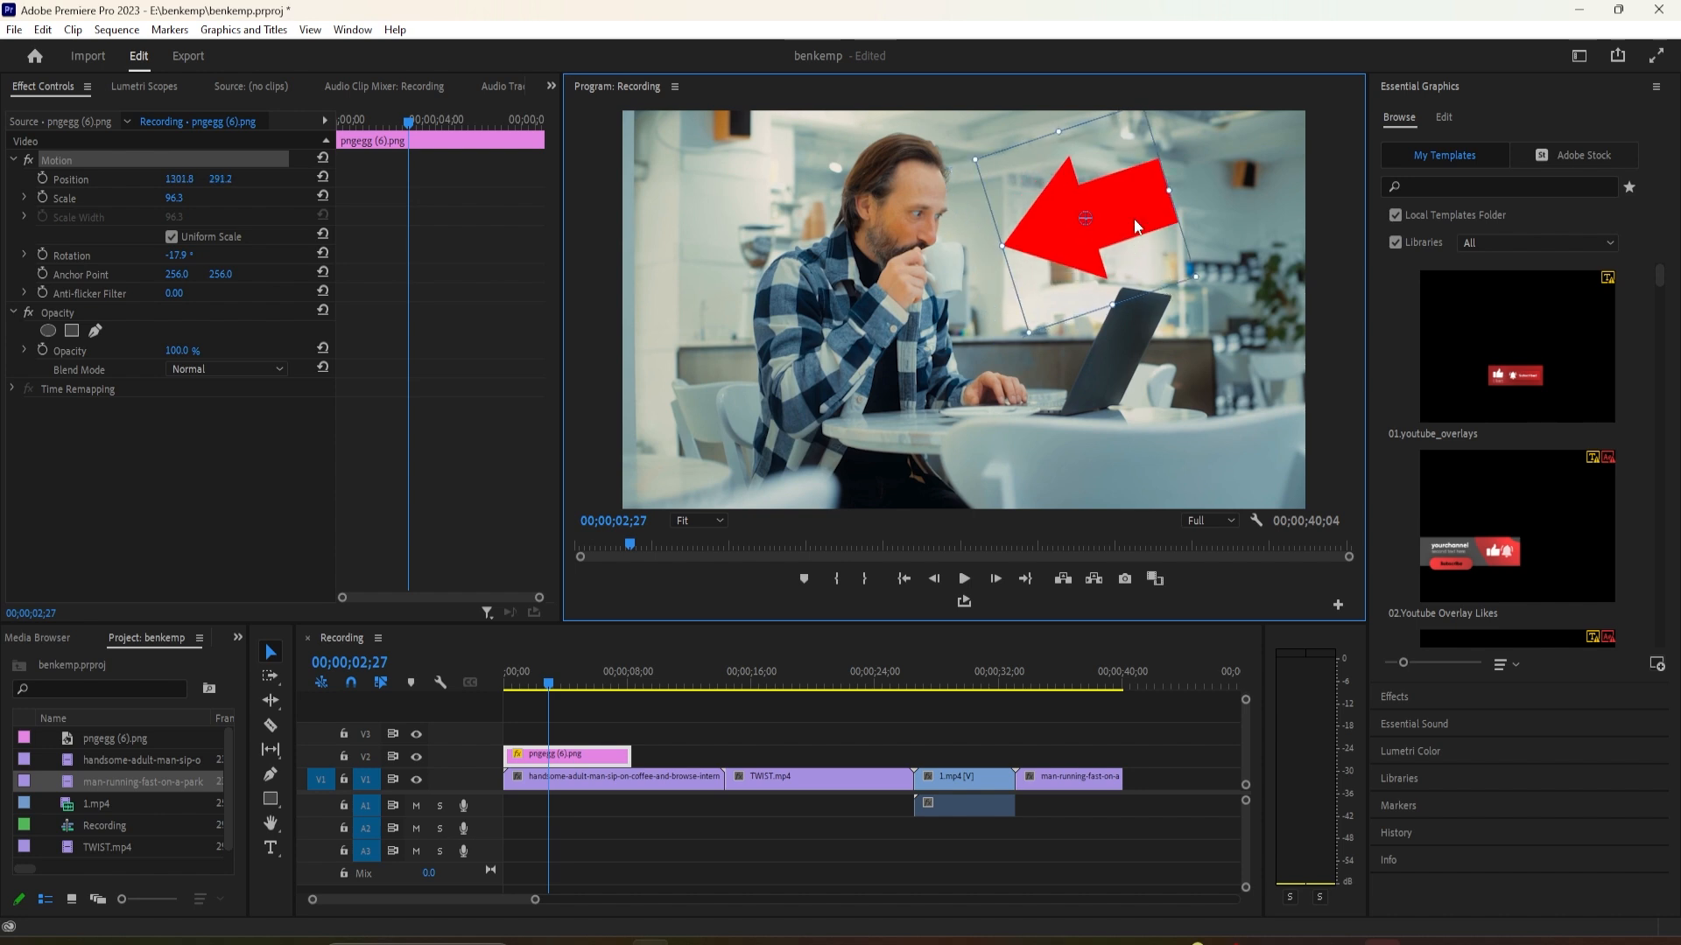
{"action": "left_click_drag", "start_coordinate": [1057, 136], "coordinate": [1060, 155]}
{"action": "left_click_drag", "start_coordinate": [1067, 259], "coordinate": [1012, 257]}
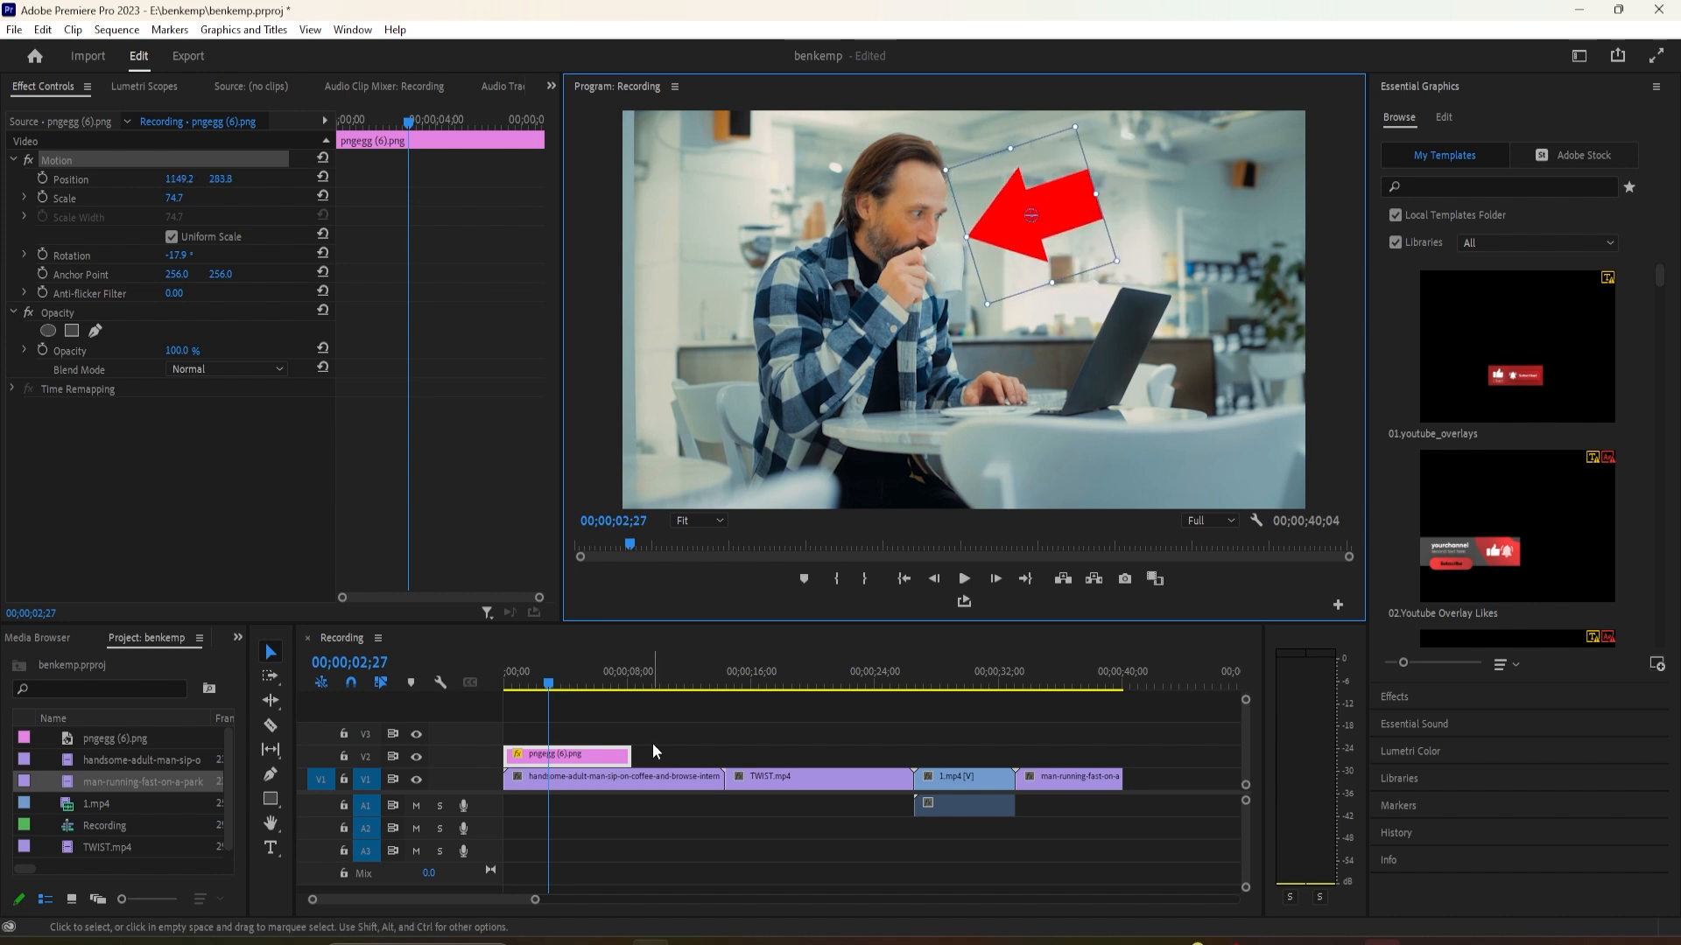
Add a position keyframe for the arrow at 00;00;01;19 and place the arrow over the laptop at about 1250, 577
{"action": "left_click_drag", "start_coordinate": [548, 683], "coordinate": [528, 731]}
{"action": "key", "text": "space"}
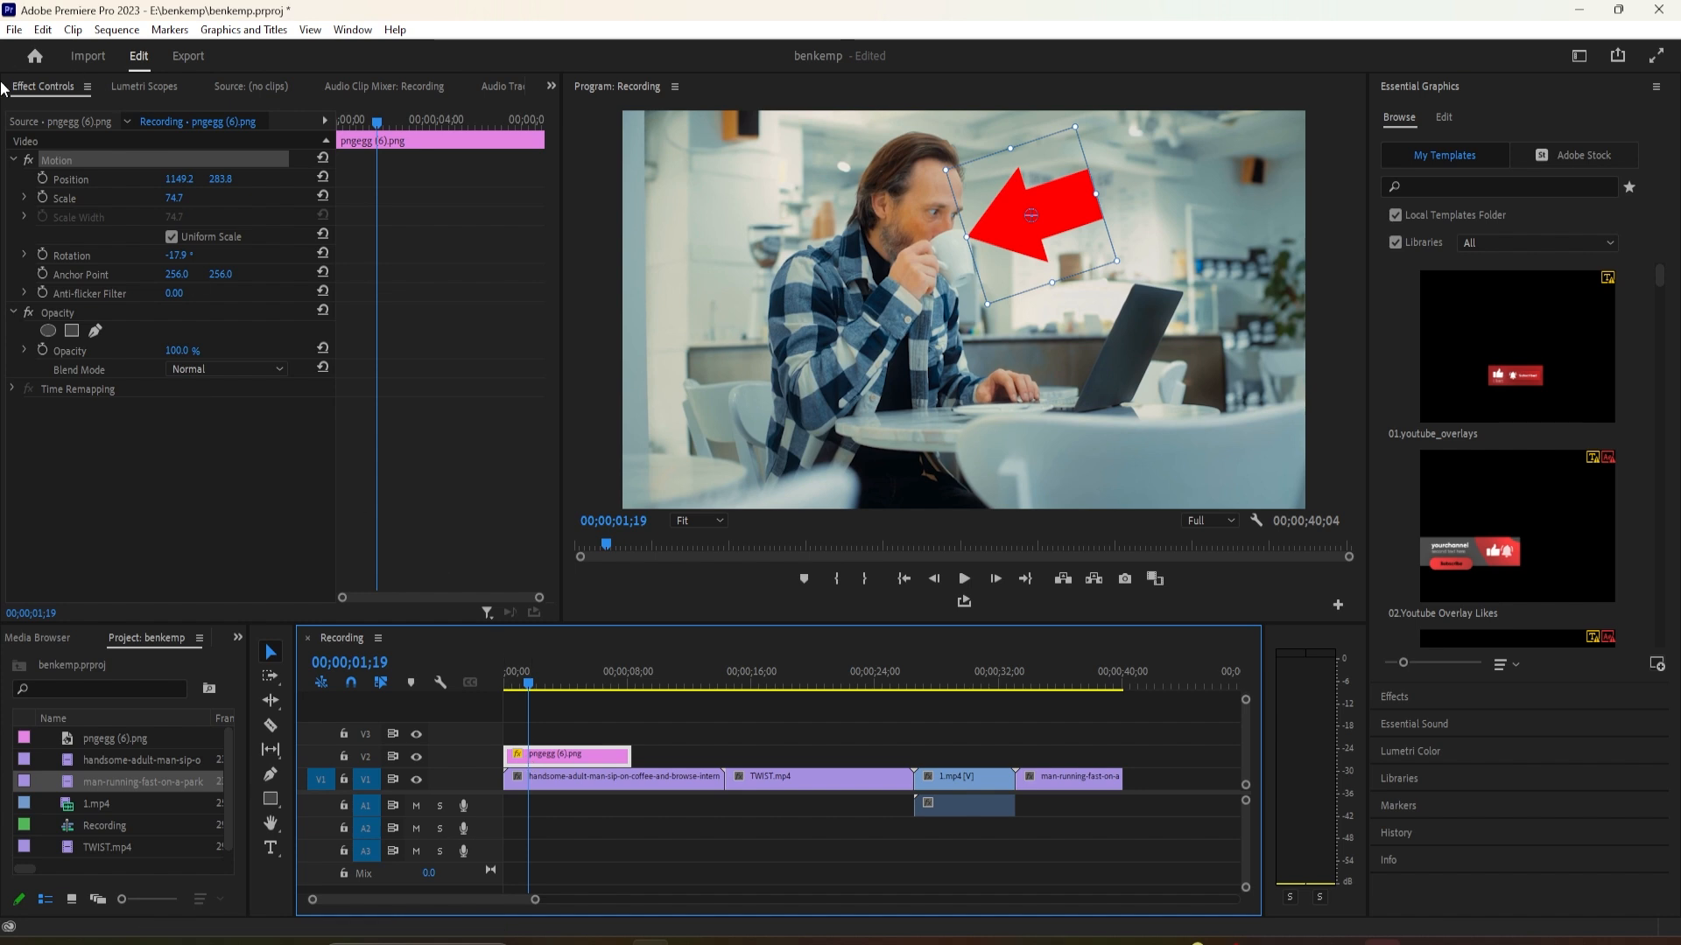
{"action": "left_click", "coordinate": [42, 180]}
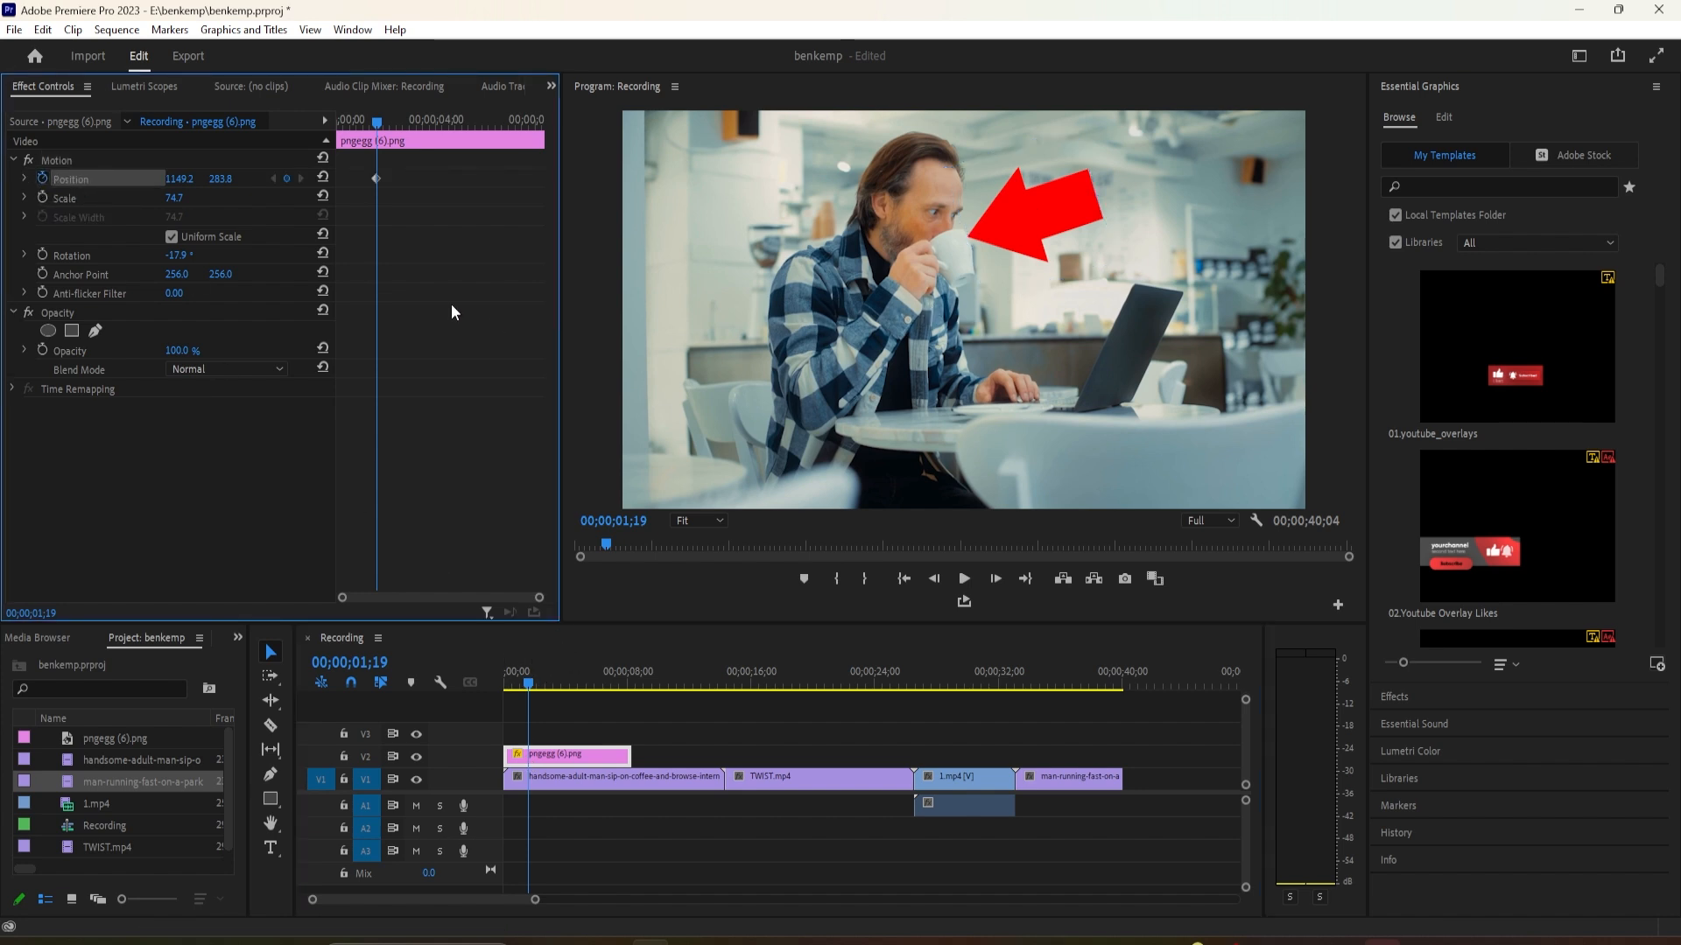
{"action": "left_click", "coordinate": [136, 162]}
{"action": "left_click_drag", "start_coordinate": [1015, 244], "coordinate": [1048, 343]}
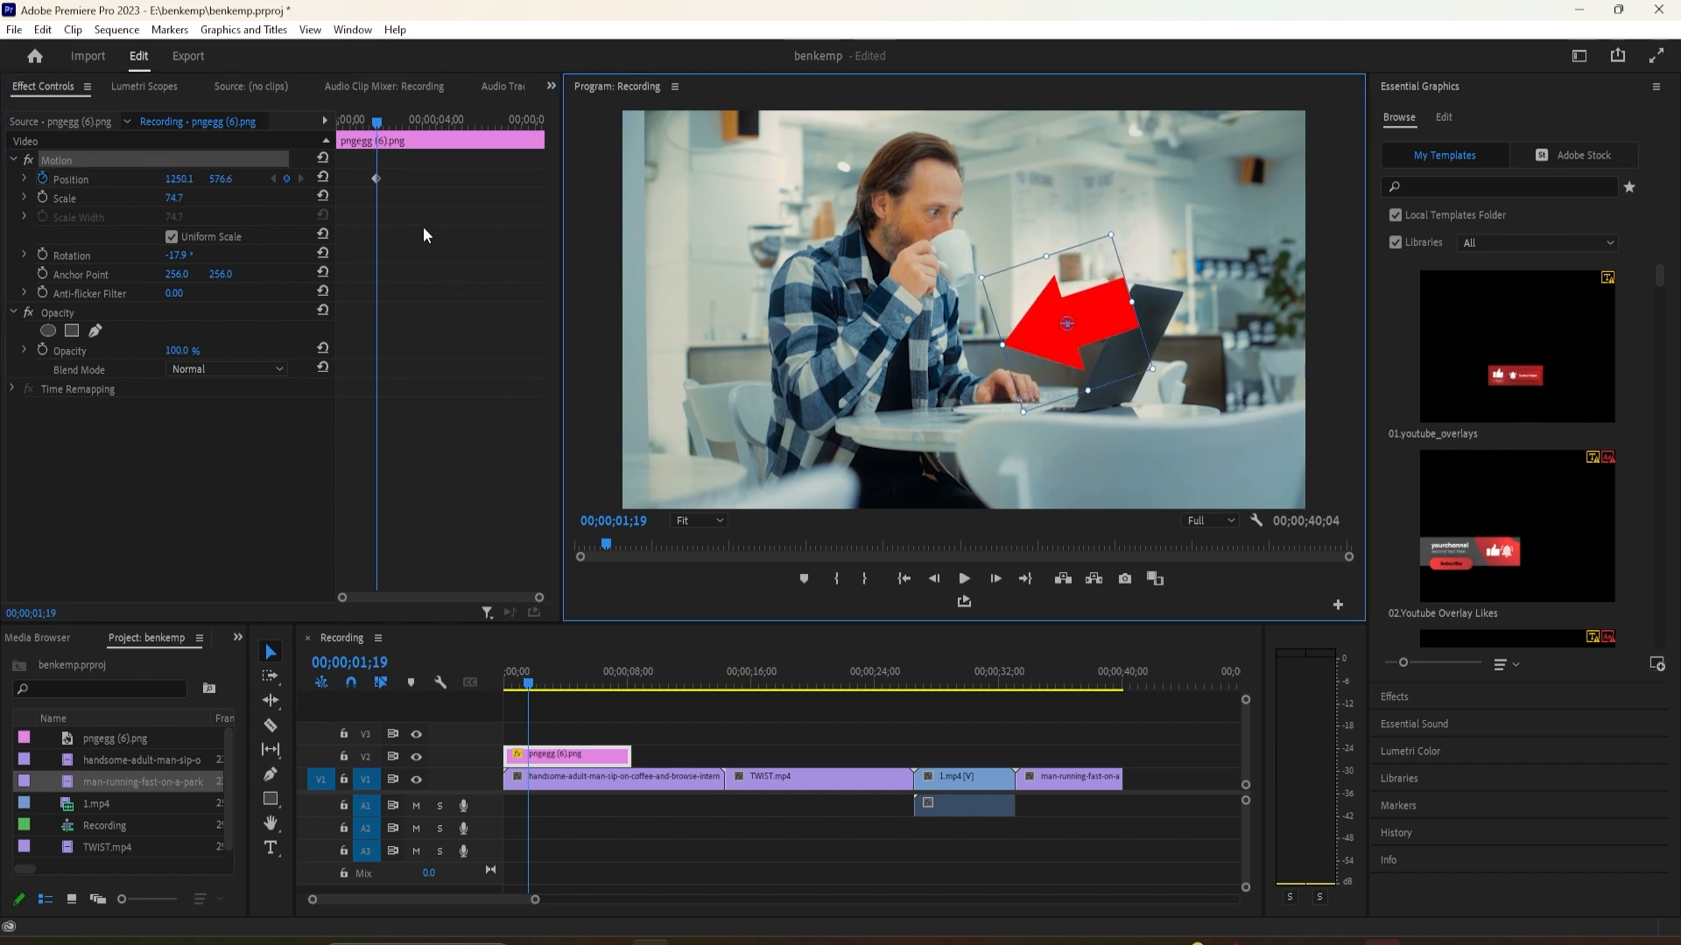
Raise the arrow to about 1225, 434 at 00;00;03;02 as a second position keyframe and play back the animation
{"action": "left_click_drag", "start_coordinate": [378, 125], "coordinate": [412, 123]}
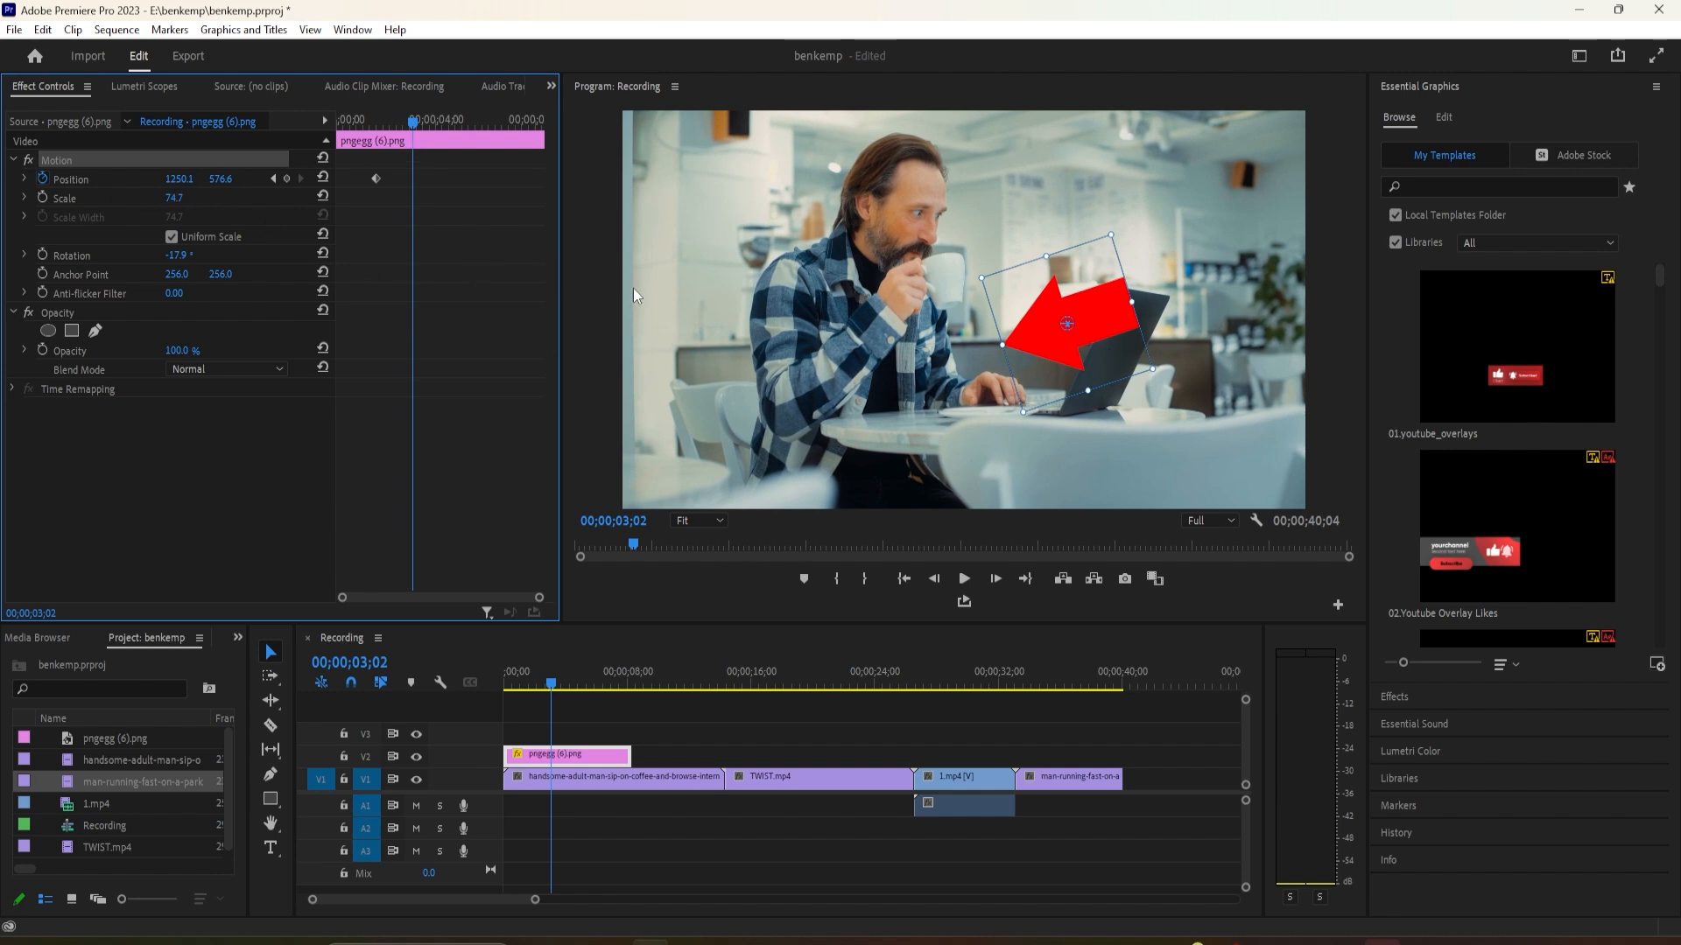
{"action": "left_click_drag", "start_coordinate": [1009, 333], "coordinate": [1020, 289]}
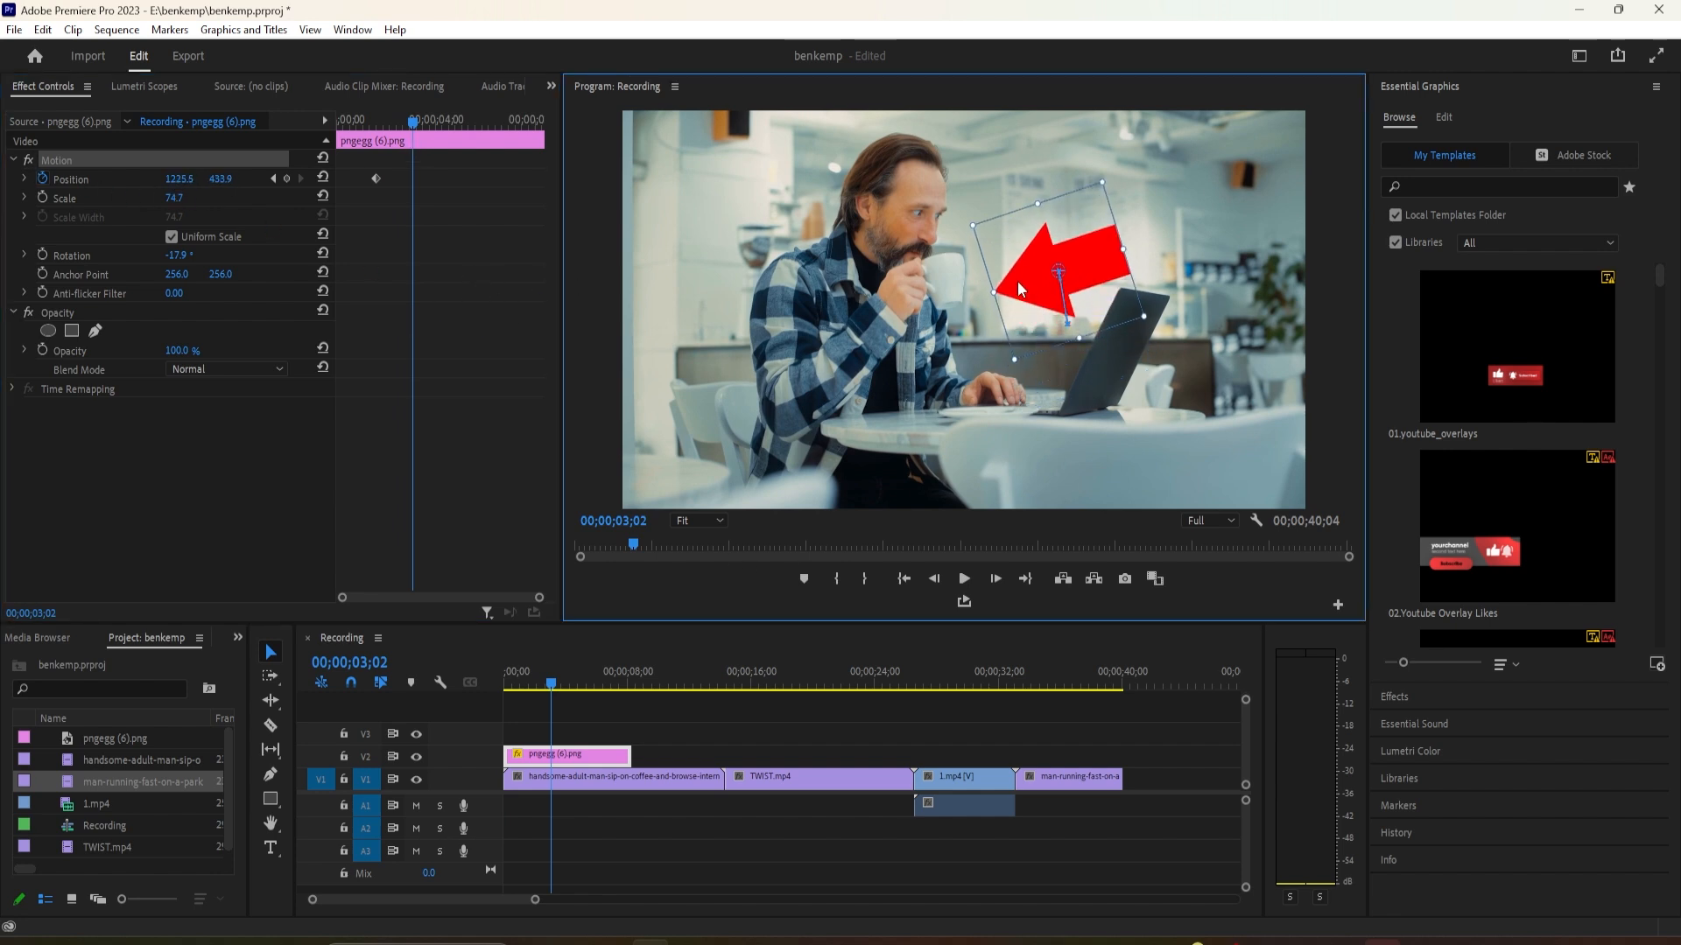
{"action": "left_click", "coordinate": [537, 696]}
{"action": "left_click_drag", "start_coordinate": [549, 686], "coordinate": [517, 697]}
{"action": "key", "text": "space"}
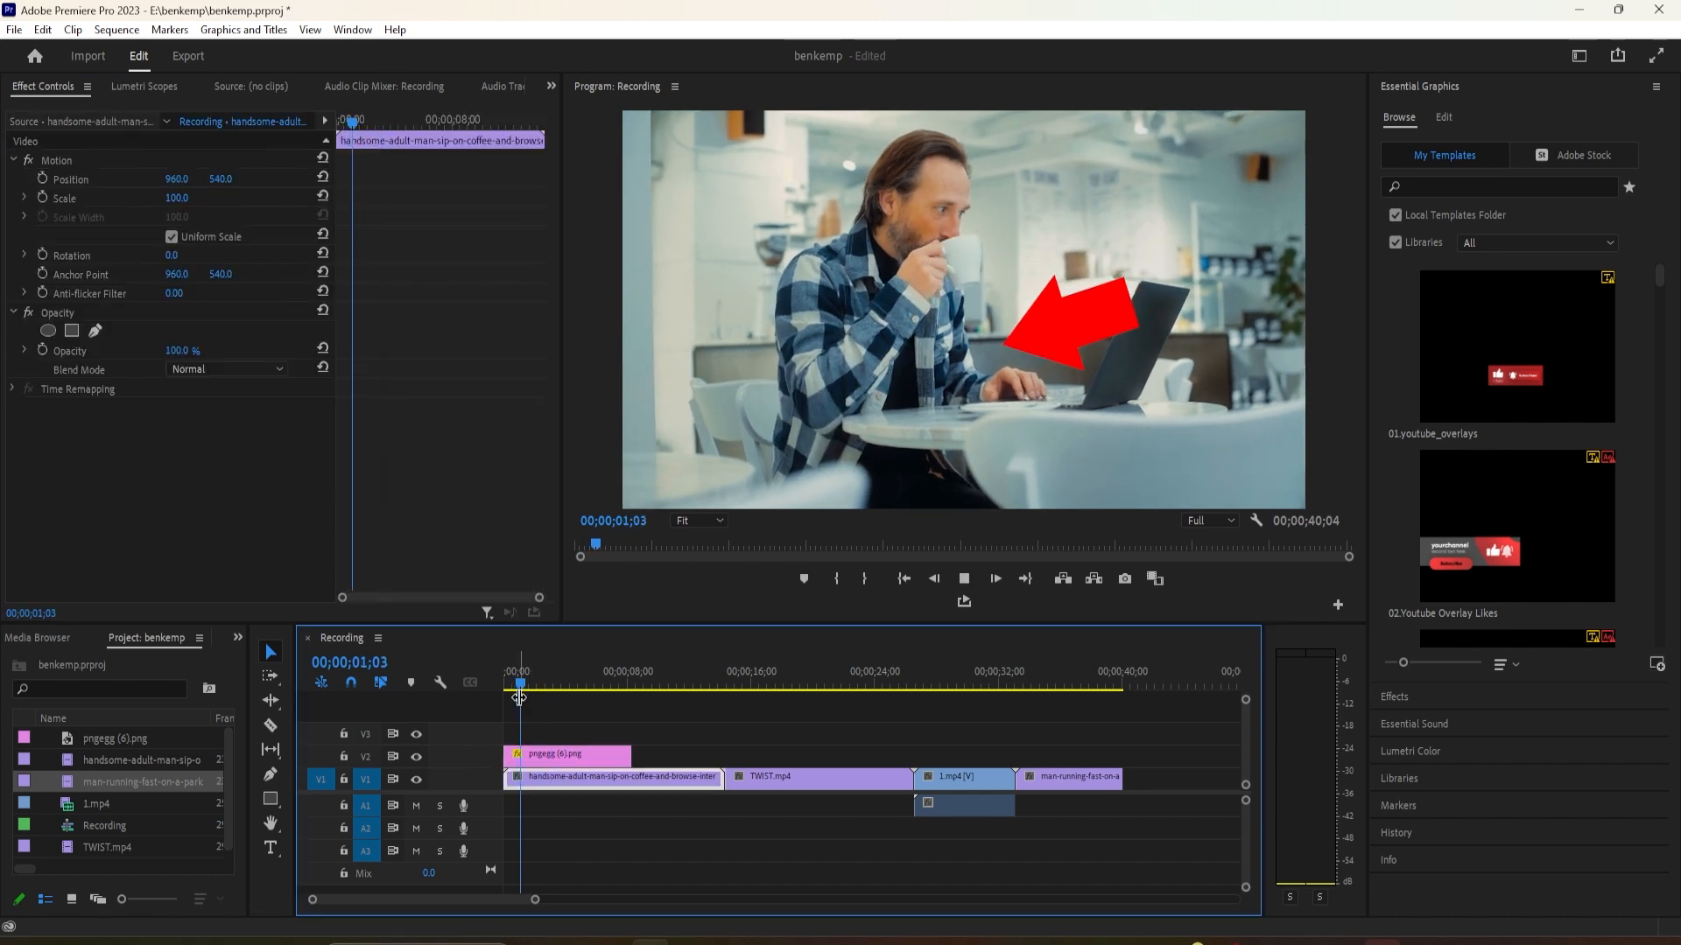
{"action": "key", "text": "space"}
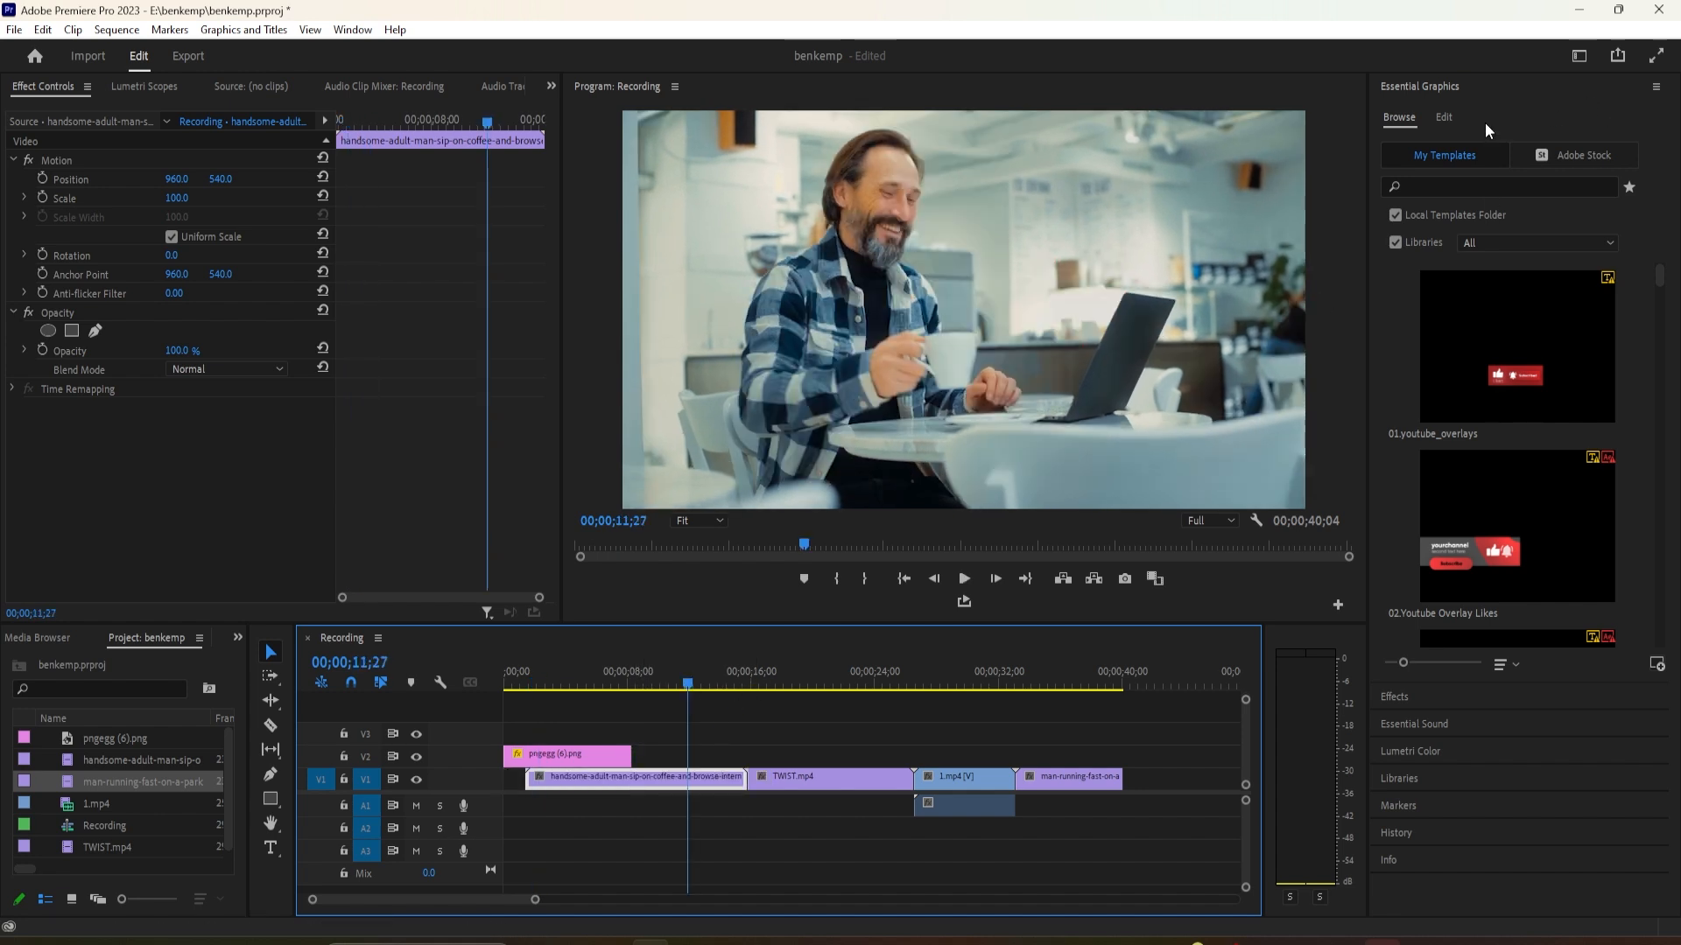
Search the effects for "crop" and apply the Crop effect to the coffee-drinking clip on V1
{"action": "left_click", "coordinate": [1442, 91]}
{"action": "left_click", "coordinate": [1414, 114]}
{"action": "left_click", "coordinate": [1417, 139]}
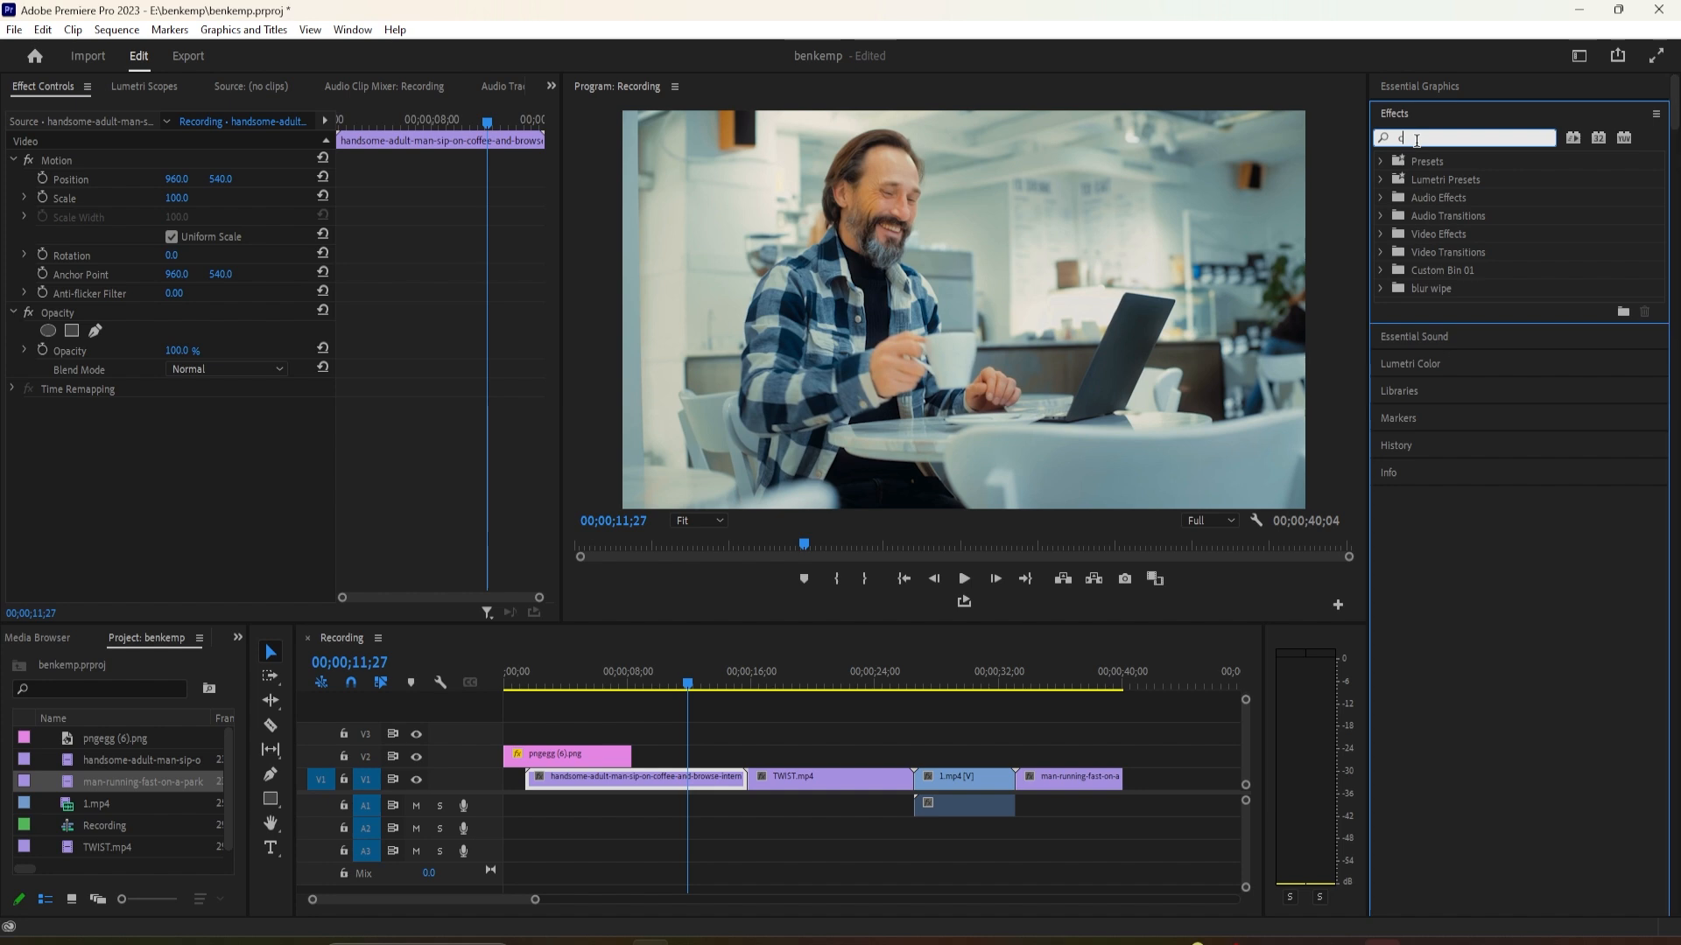
{"action": "type", "text": "co"}
{"action": "type", "text": "r"}
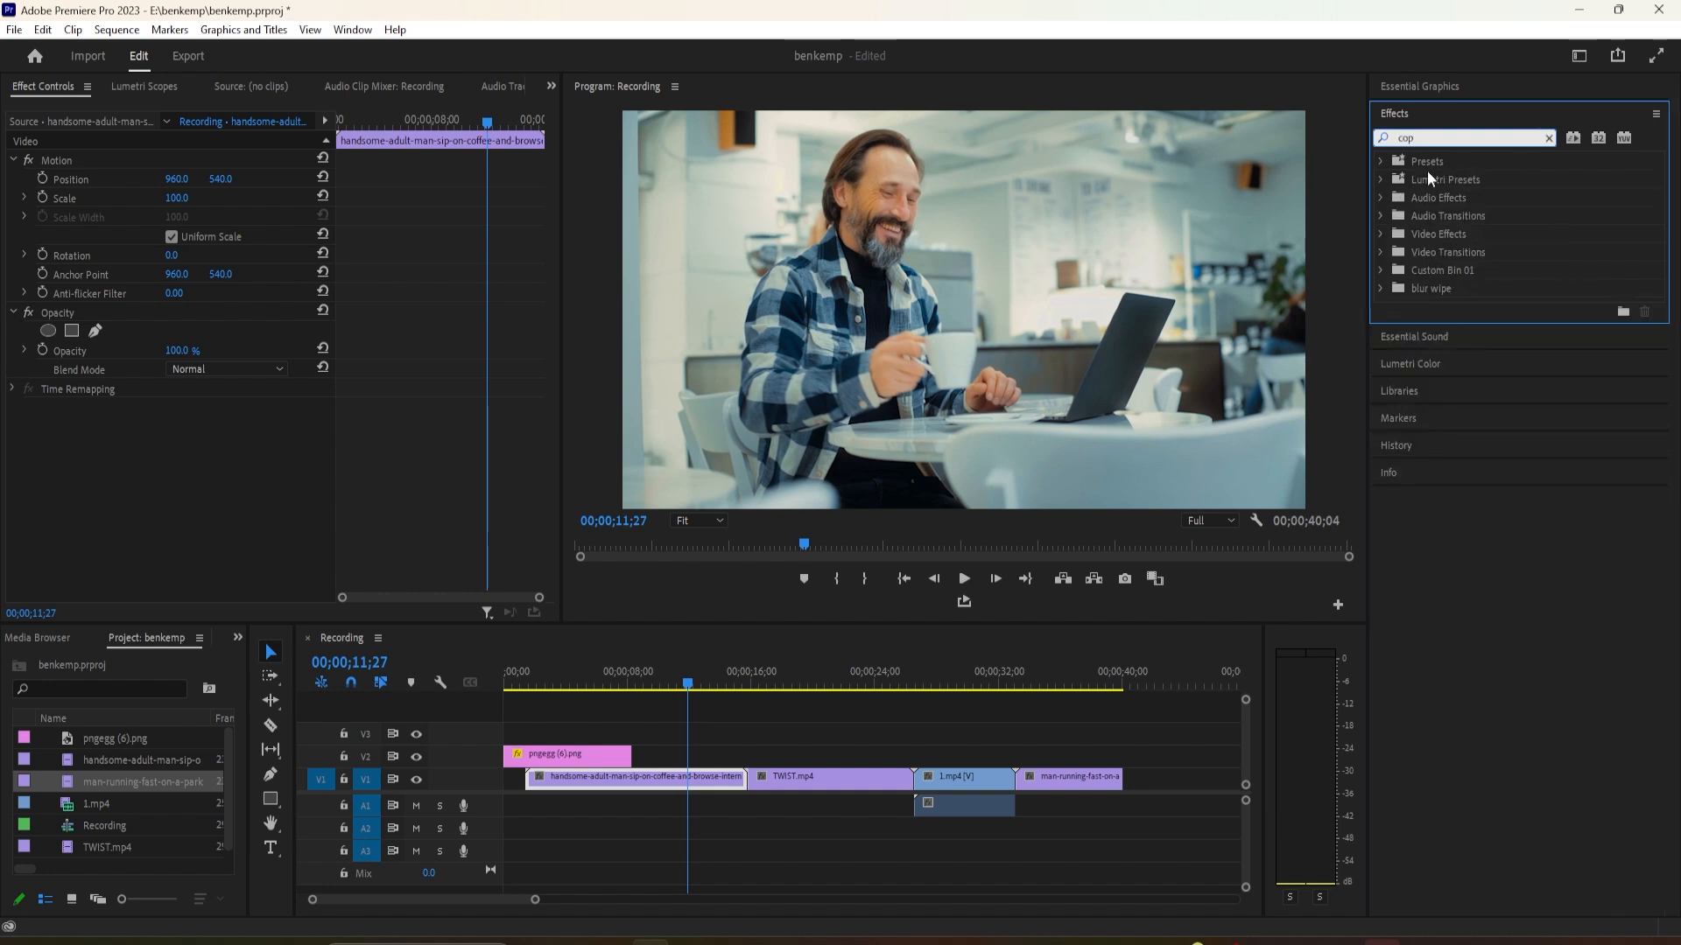
{"action": "key", "text": "BackSpace"}
{"action": "key", "text": "BackSpace"}
{"action": "type", "text": "rop"}
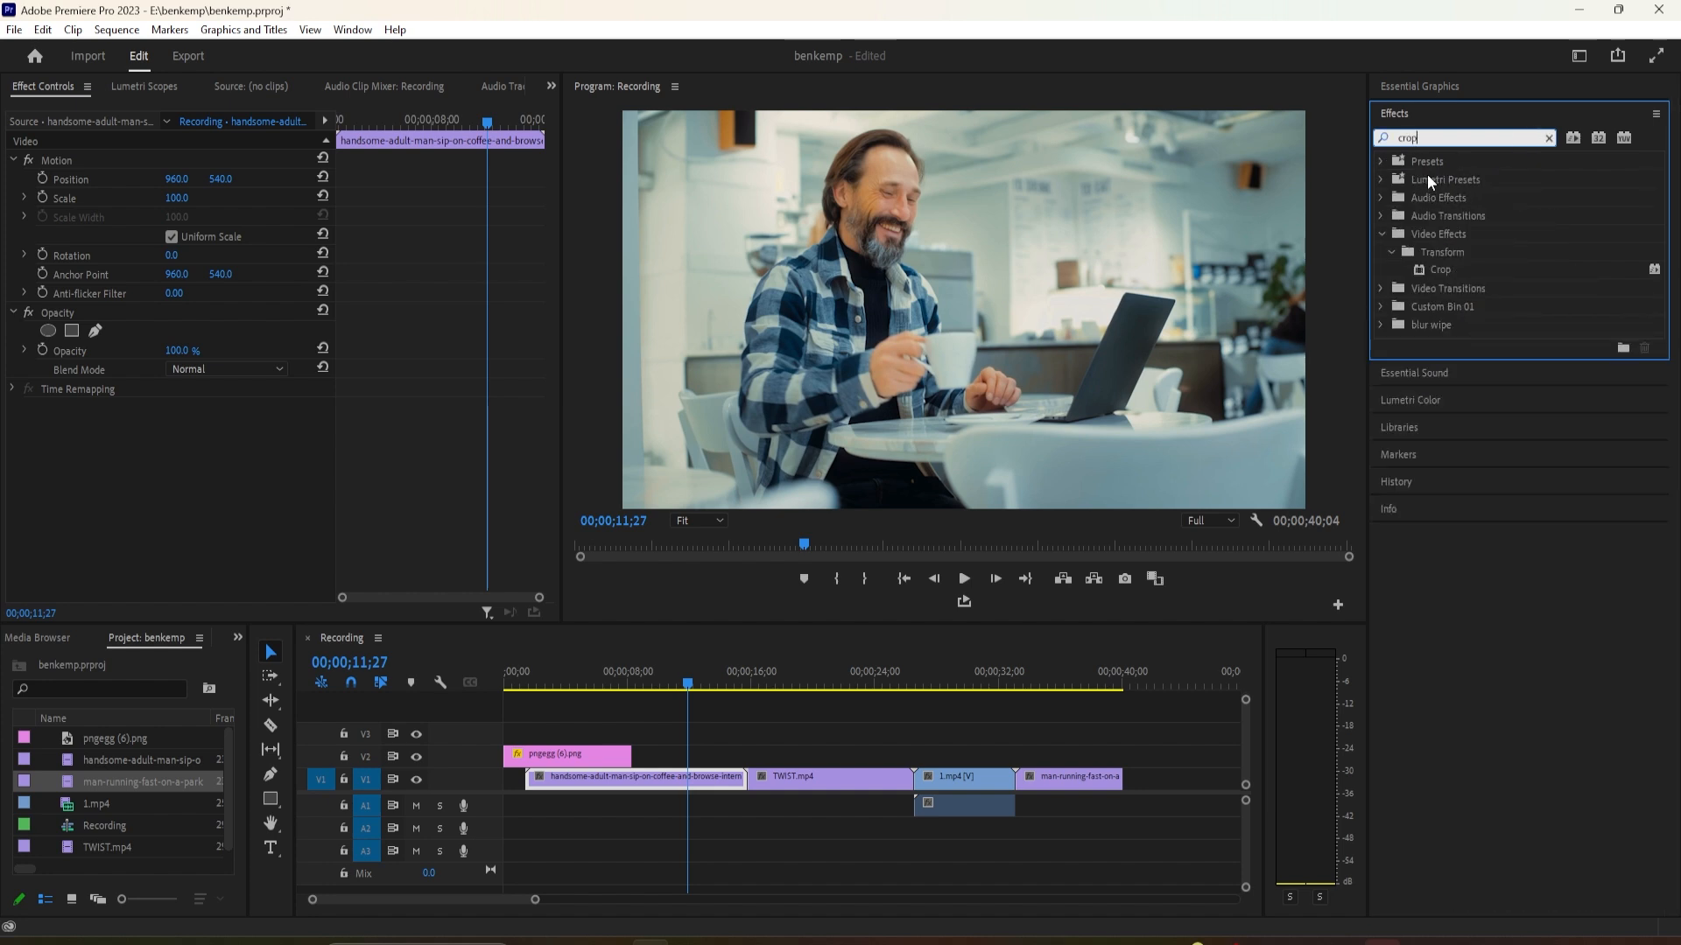
{"action": "left_click_drag", "start_coordinate": [1416, 271], "coordinate": [674, 760]}
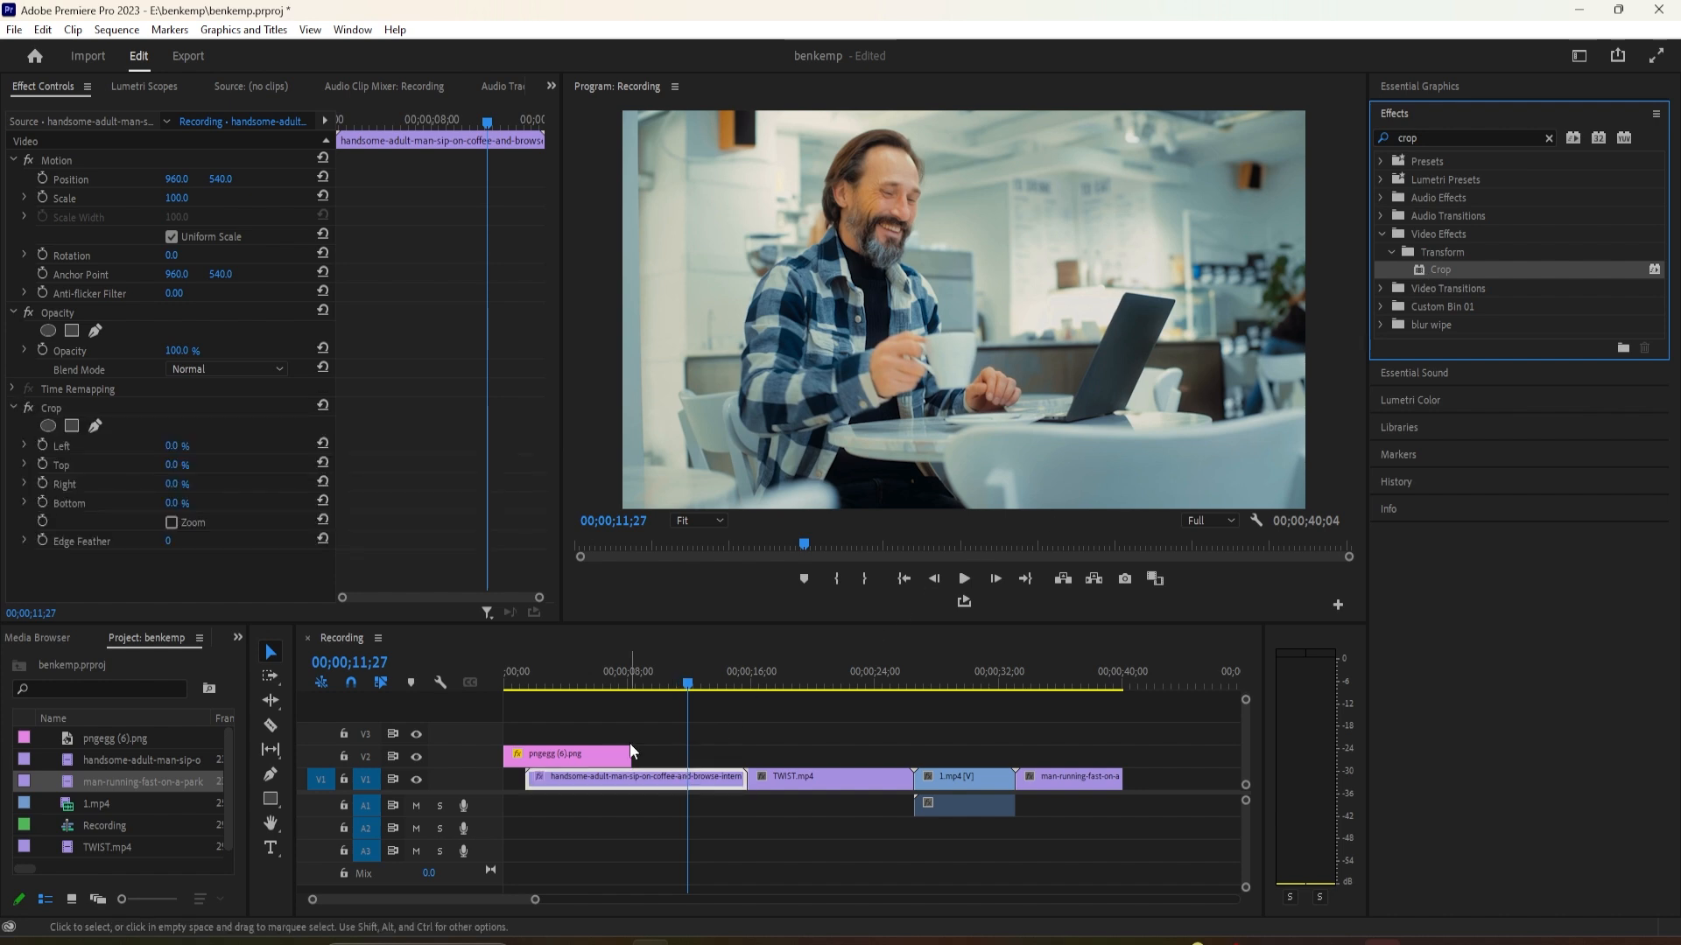
Crop about 12.2% off the left side of the coffee-drinking clip and set the program preview zoom to 25%
{"action": "left_click", "coordinate": [72, 407]}
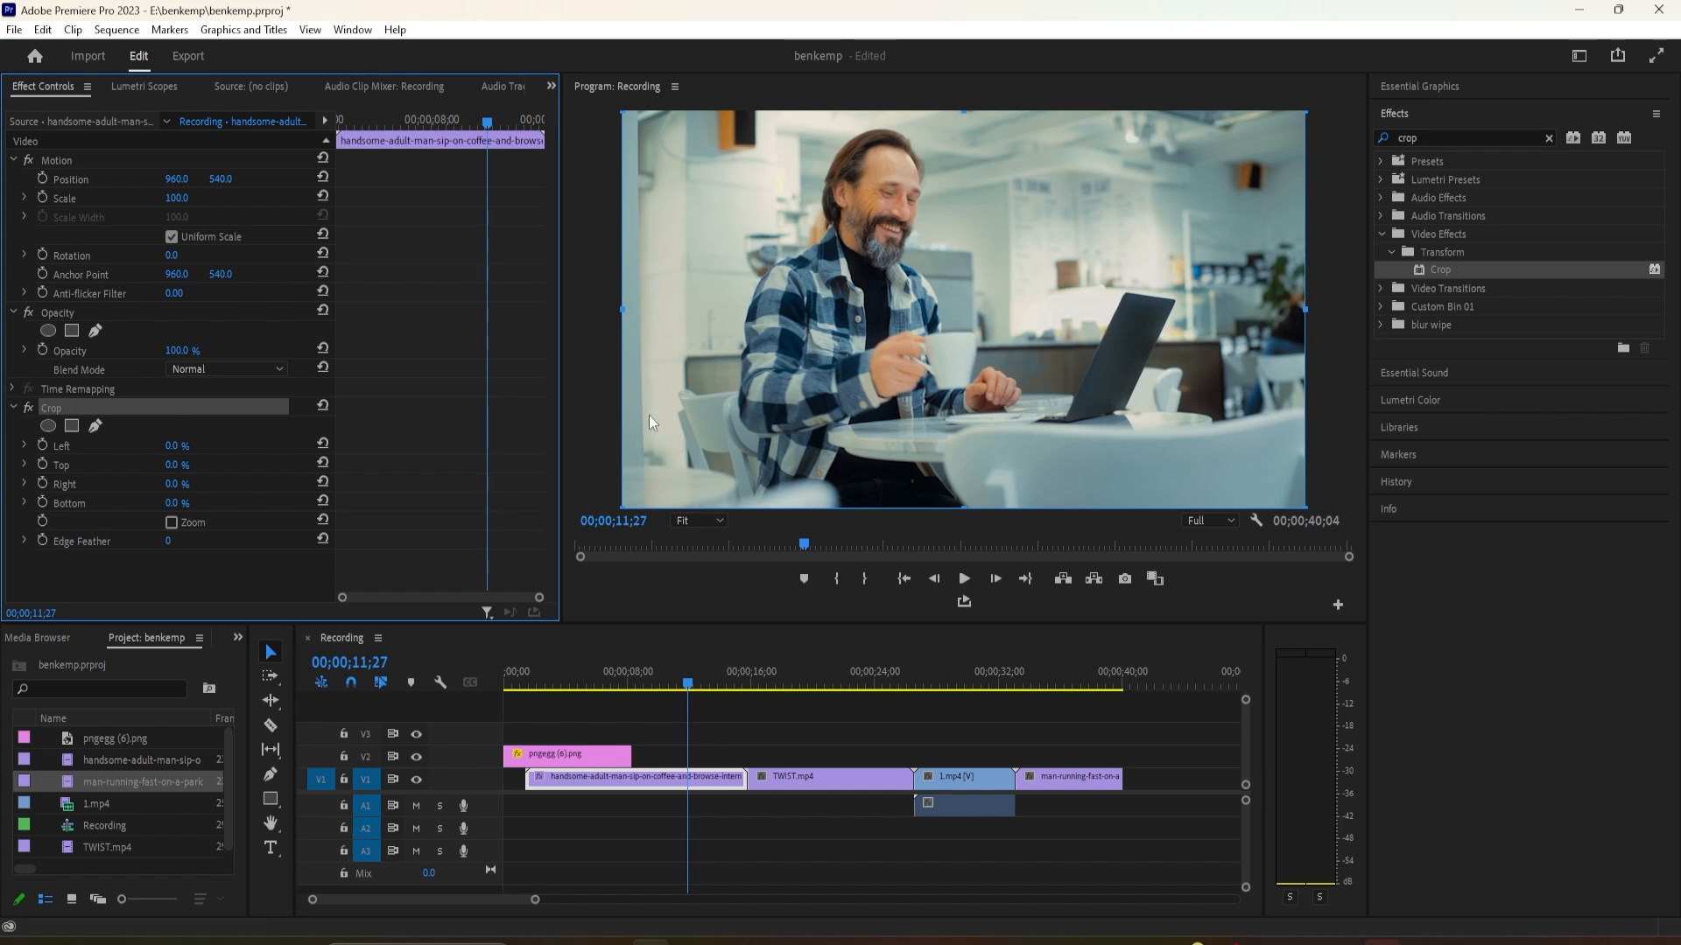
{"action": "left_click_drag", "start_coordinate": [625, 313], "coordinate": [705, 315]}
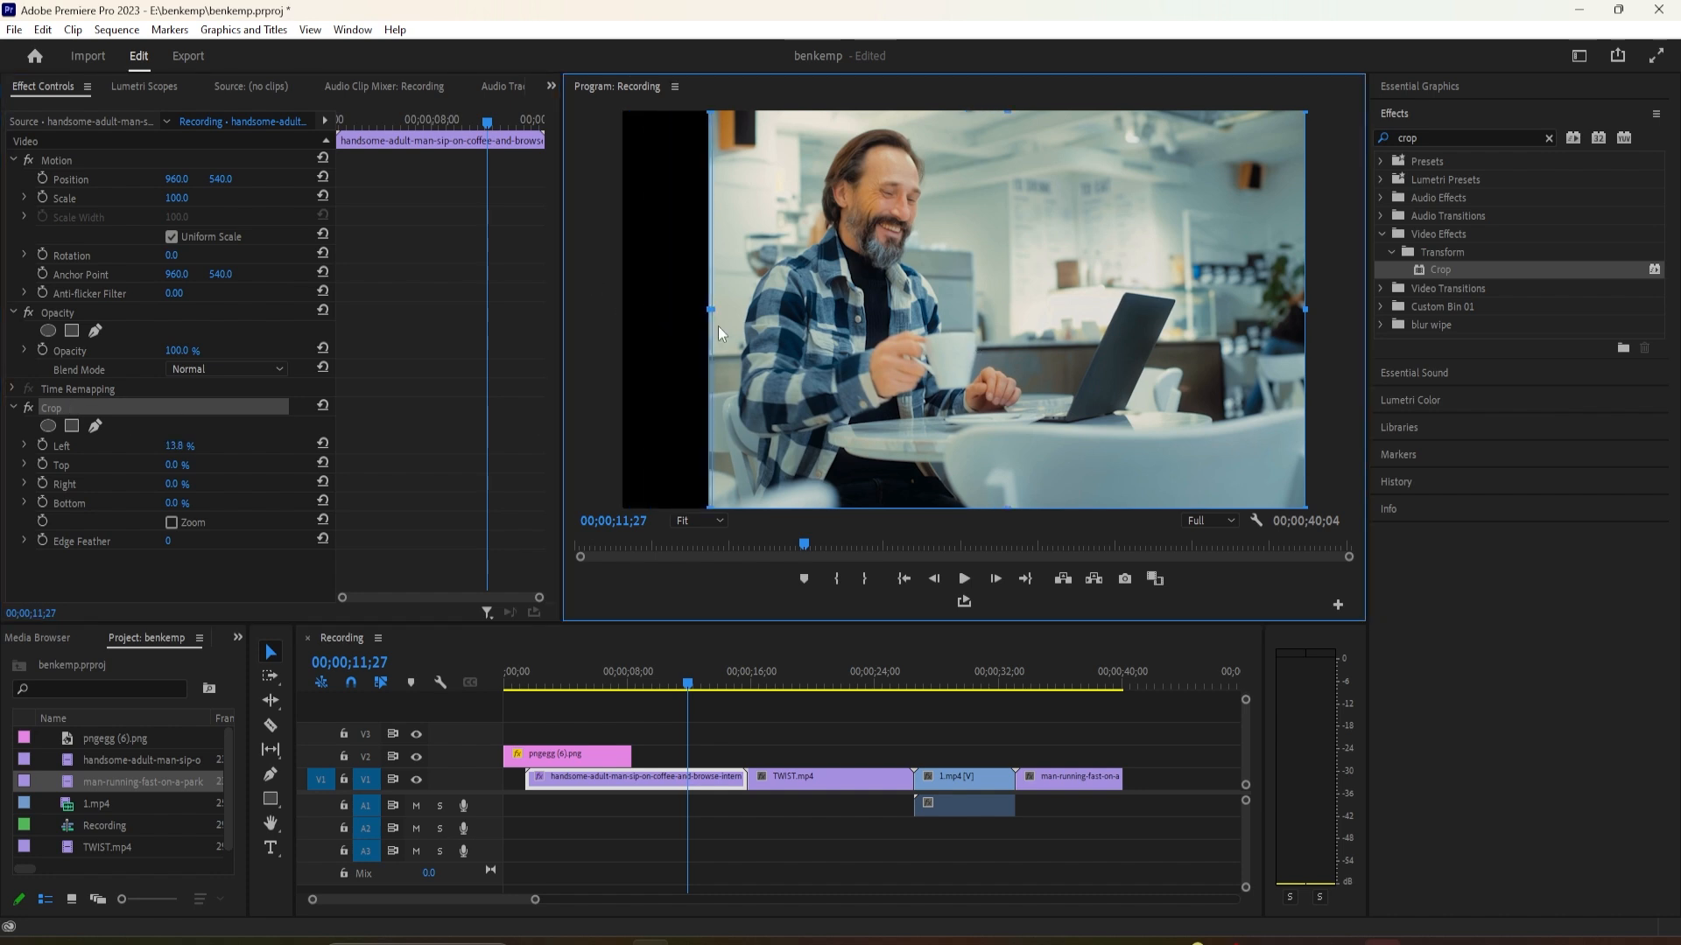
{"action": "left_click", "coordinate": [683, 520]}
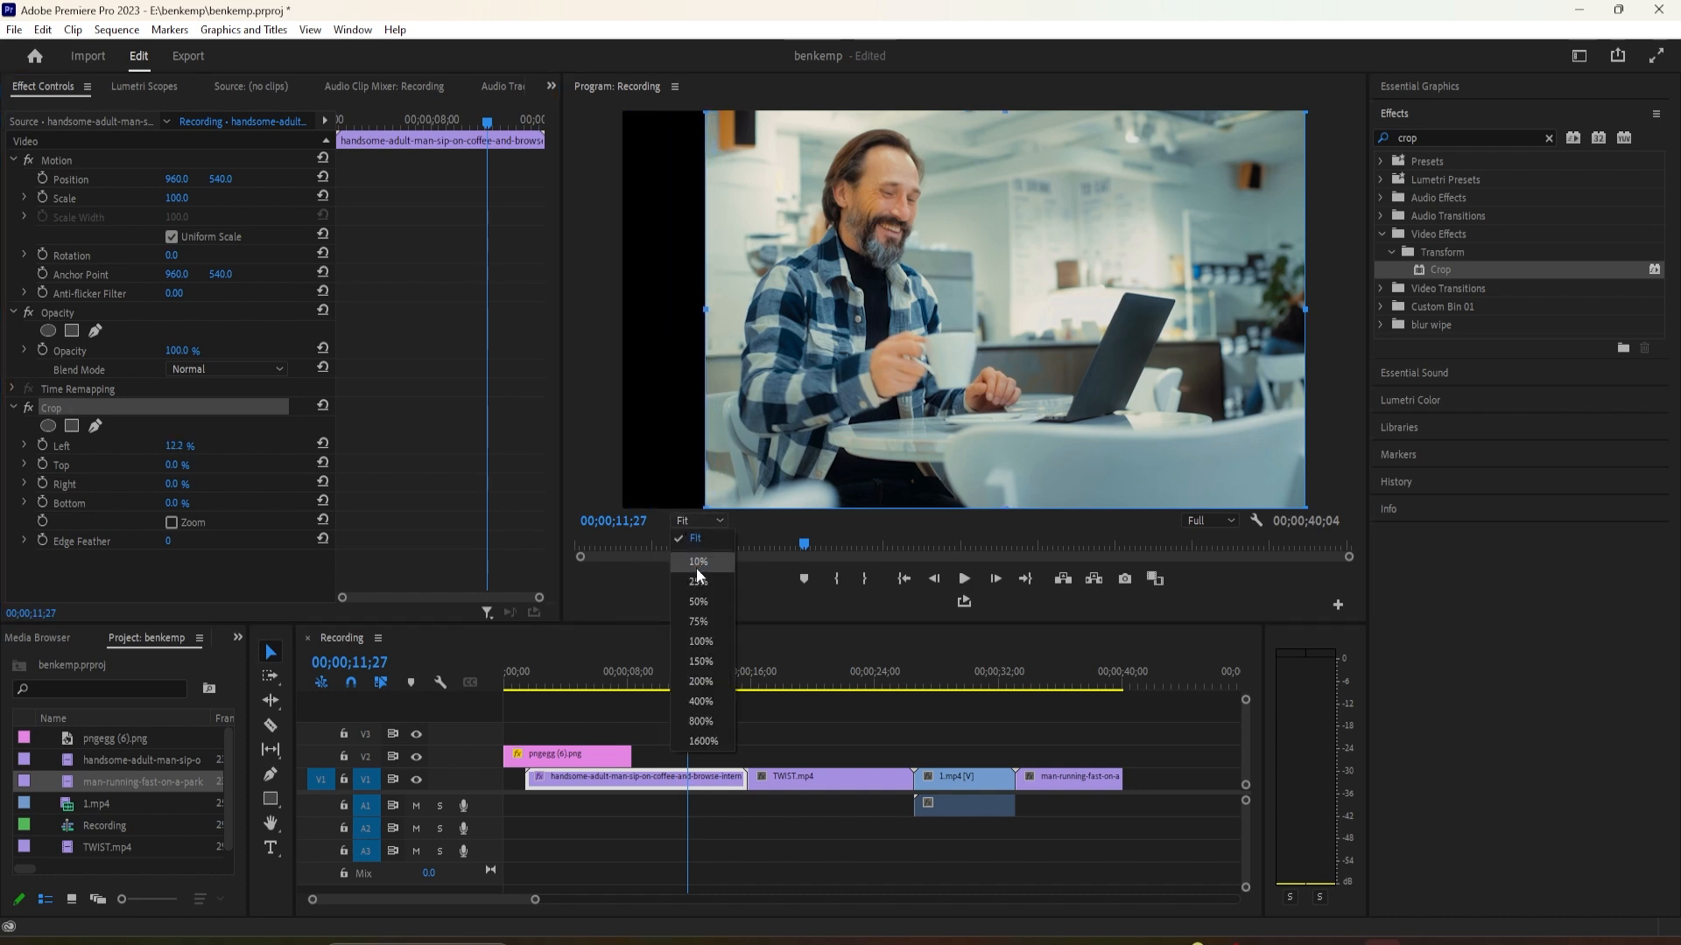
{"action": "left_click", "coordinate": [702, 603]}
{"action": "left_click", "coordinate": [706, 529]}
{"action": "left_click", "coordinate": [699, 649]}
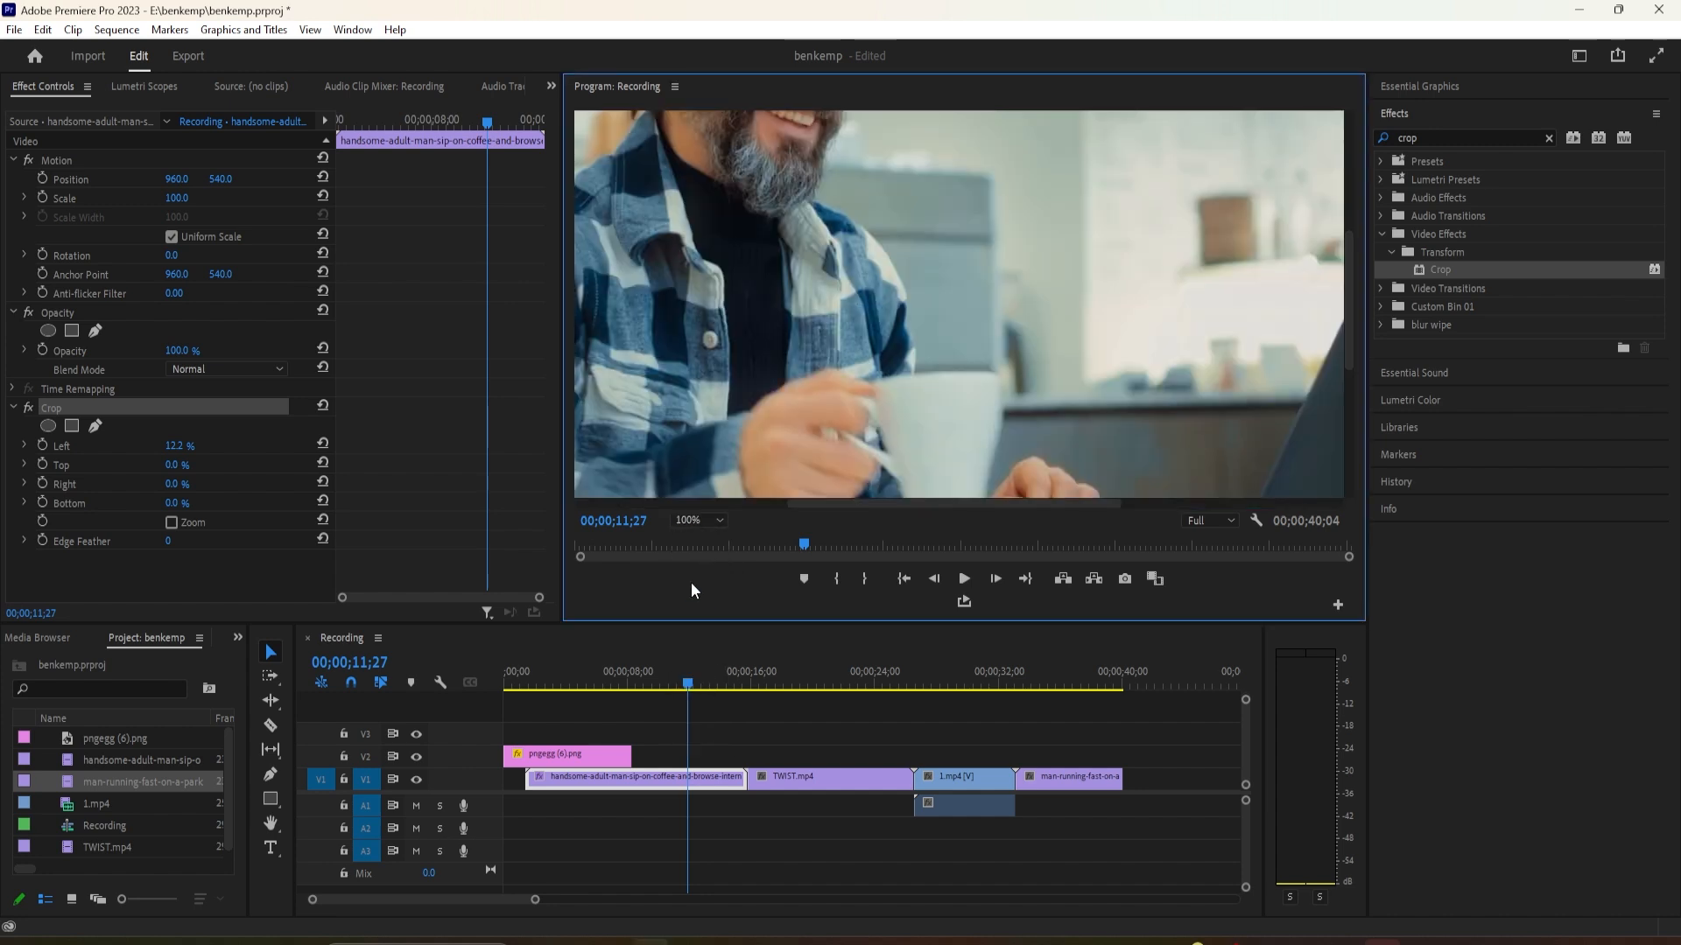
{"action": "left_click", "coordinate": [700, 519]}
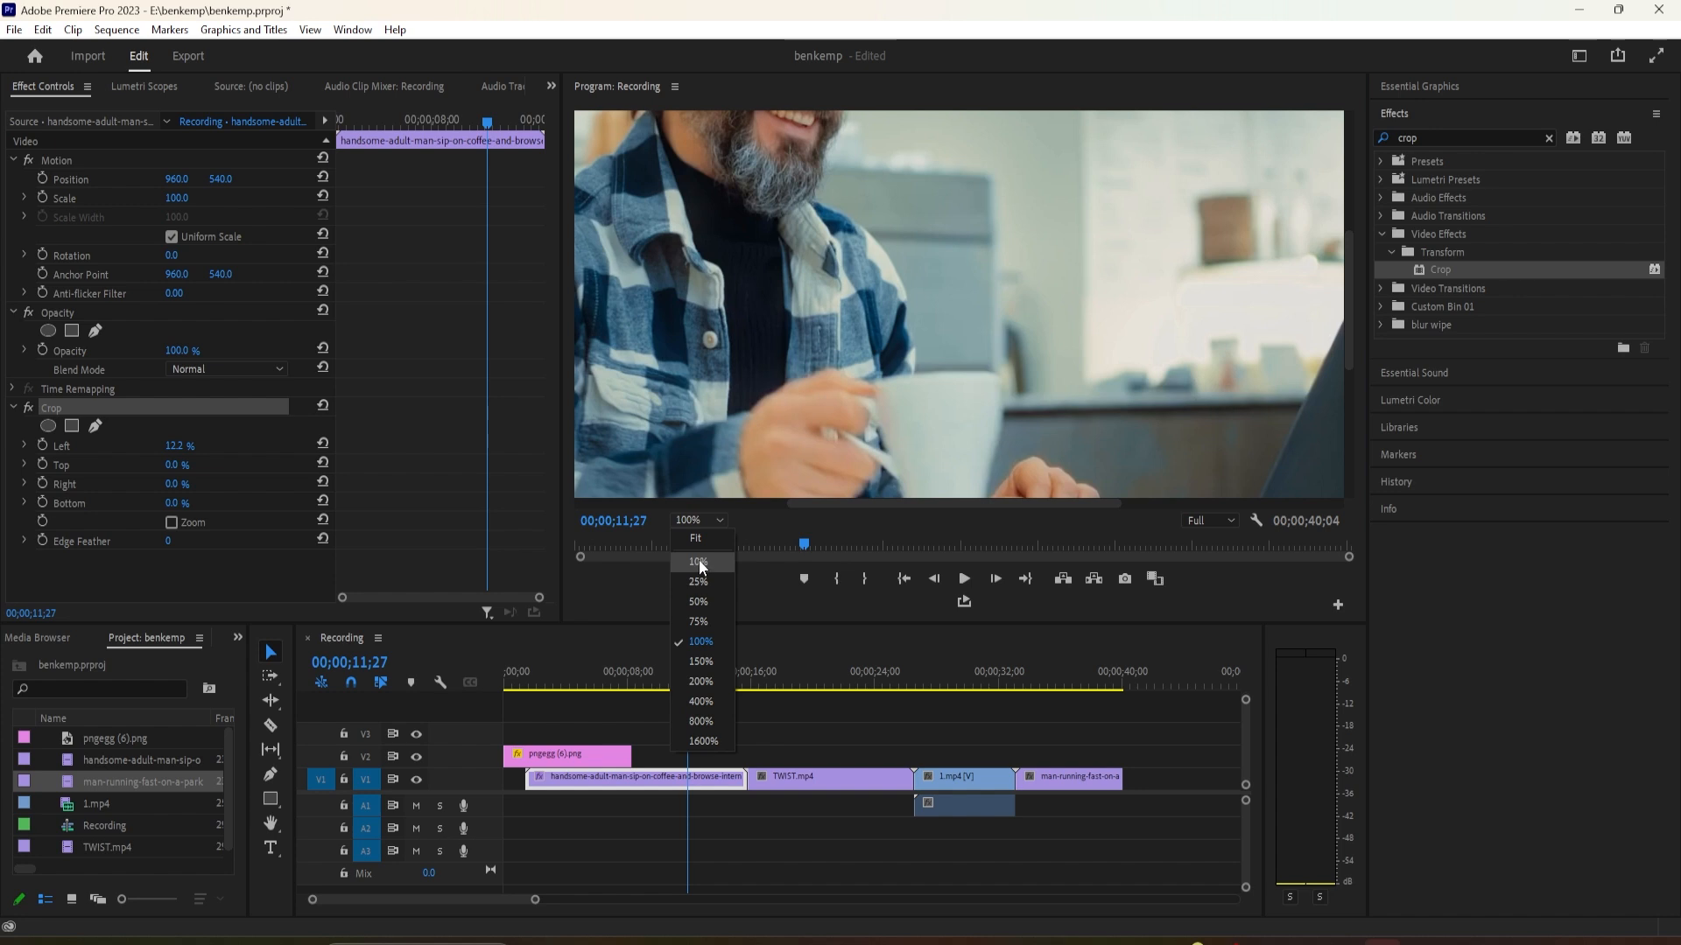
{"action": "left_click", "coordinate": [703, 590]}
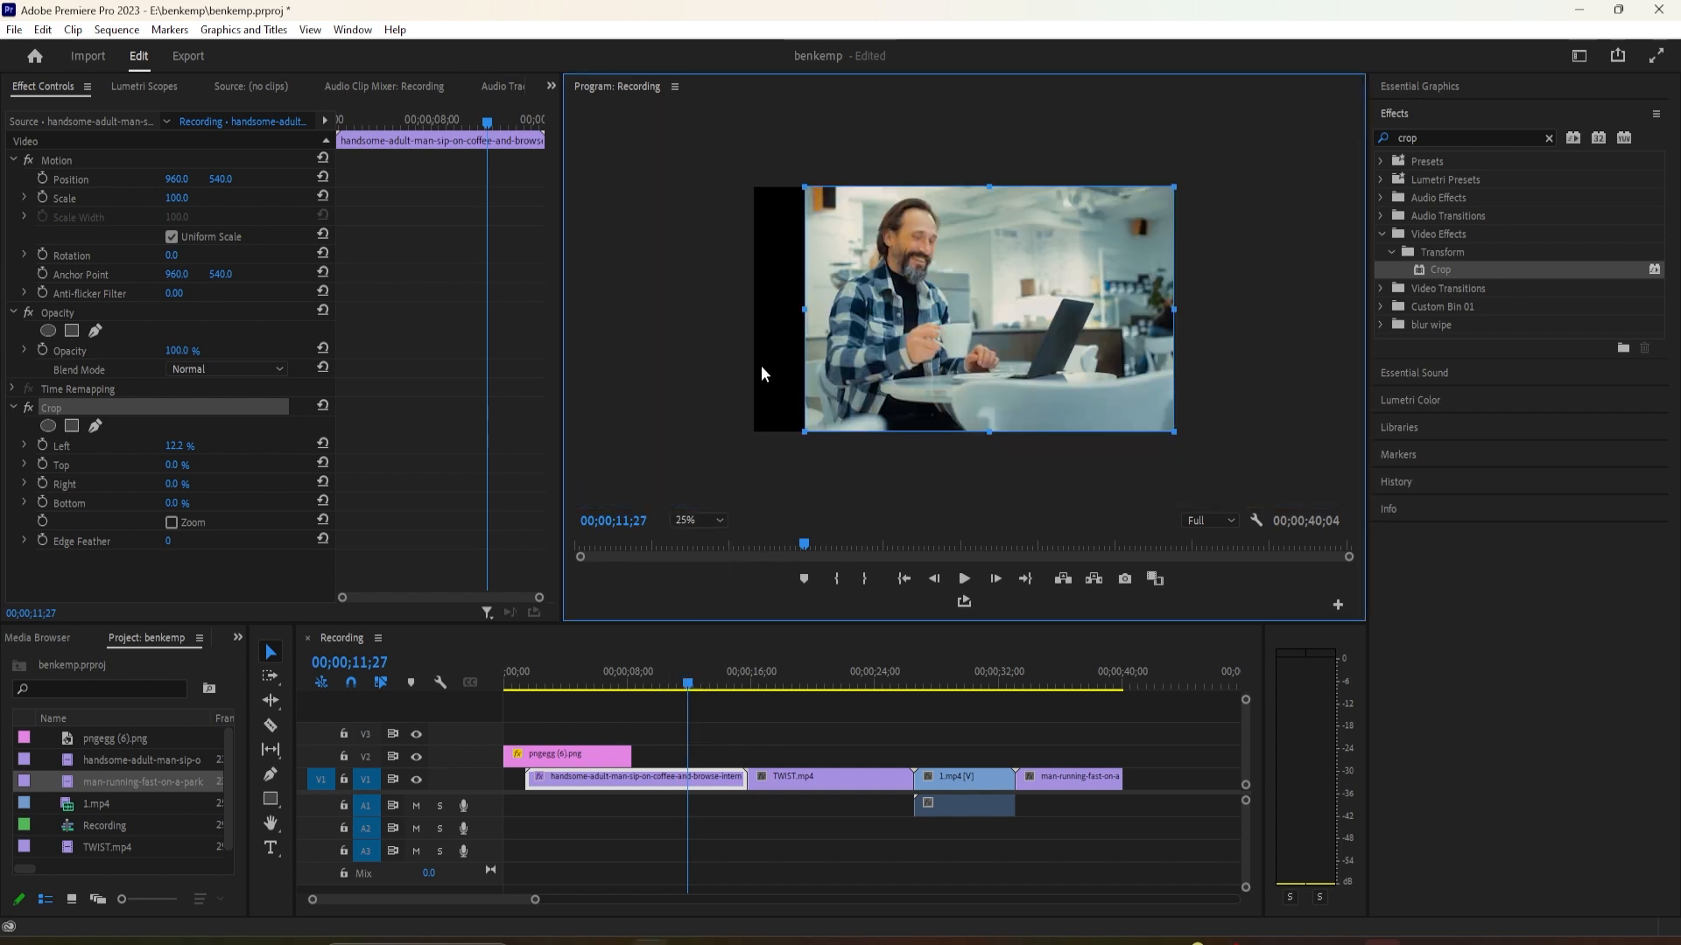
Return the clip's left crop to 0% and set the preview zoom back to Fit
{"action": "left_click_drag", "start_coordinate": [799, 312], "coordinate": [687, 341]}
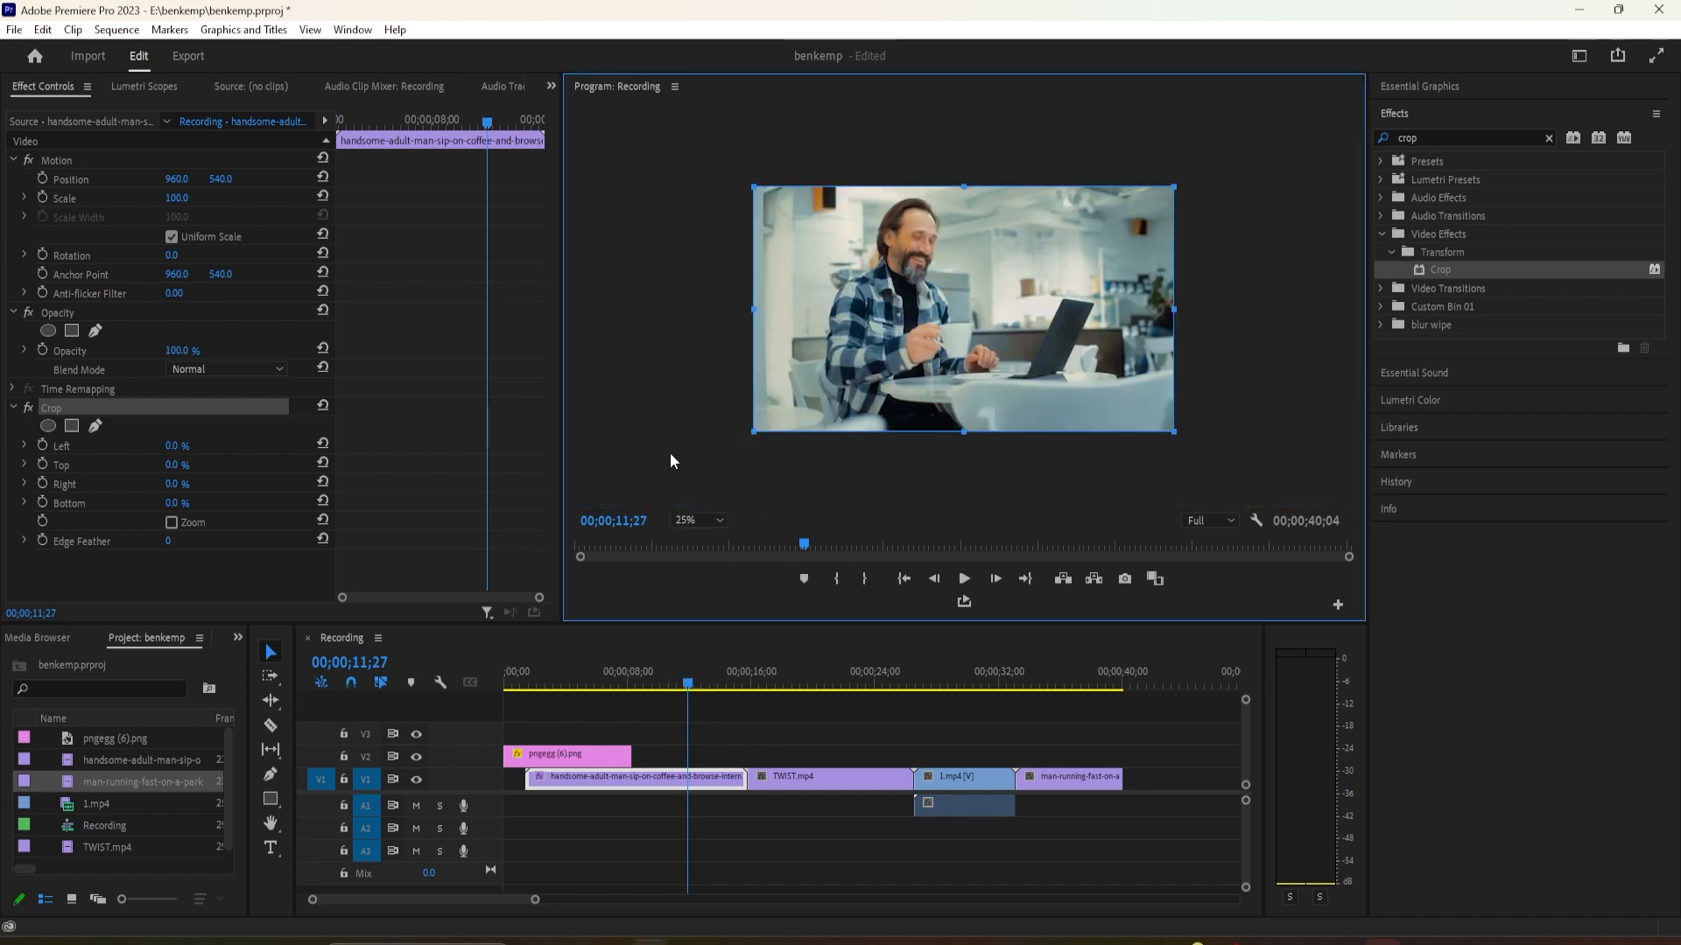
{"action": "mouse_move", "coordinate": [1174, 309]}
{"action": "left_mouse_down"}
{"action": "mouse_move", "coordinate": [1098, 315]}
{"action": "mouse_move", "coordinate": [1171, 332]}
{"action": "left_mouse_up"}
{"action": "left_click", "coordinate": [698, 520]}
{"action": "left_click", "coordinate": [700, 546]}
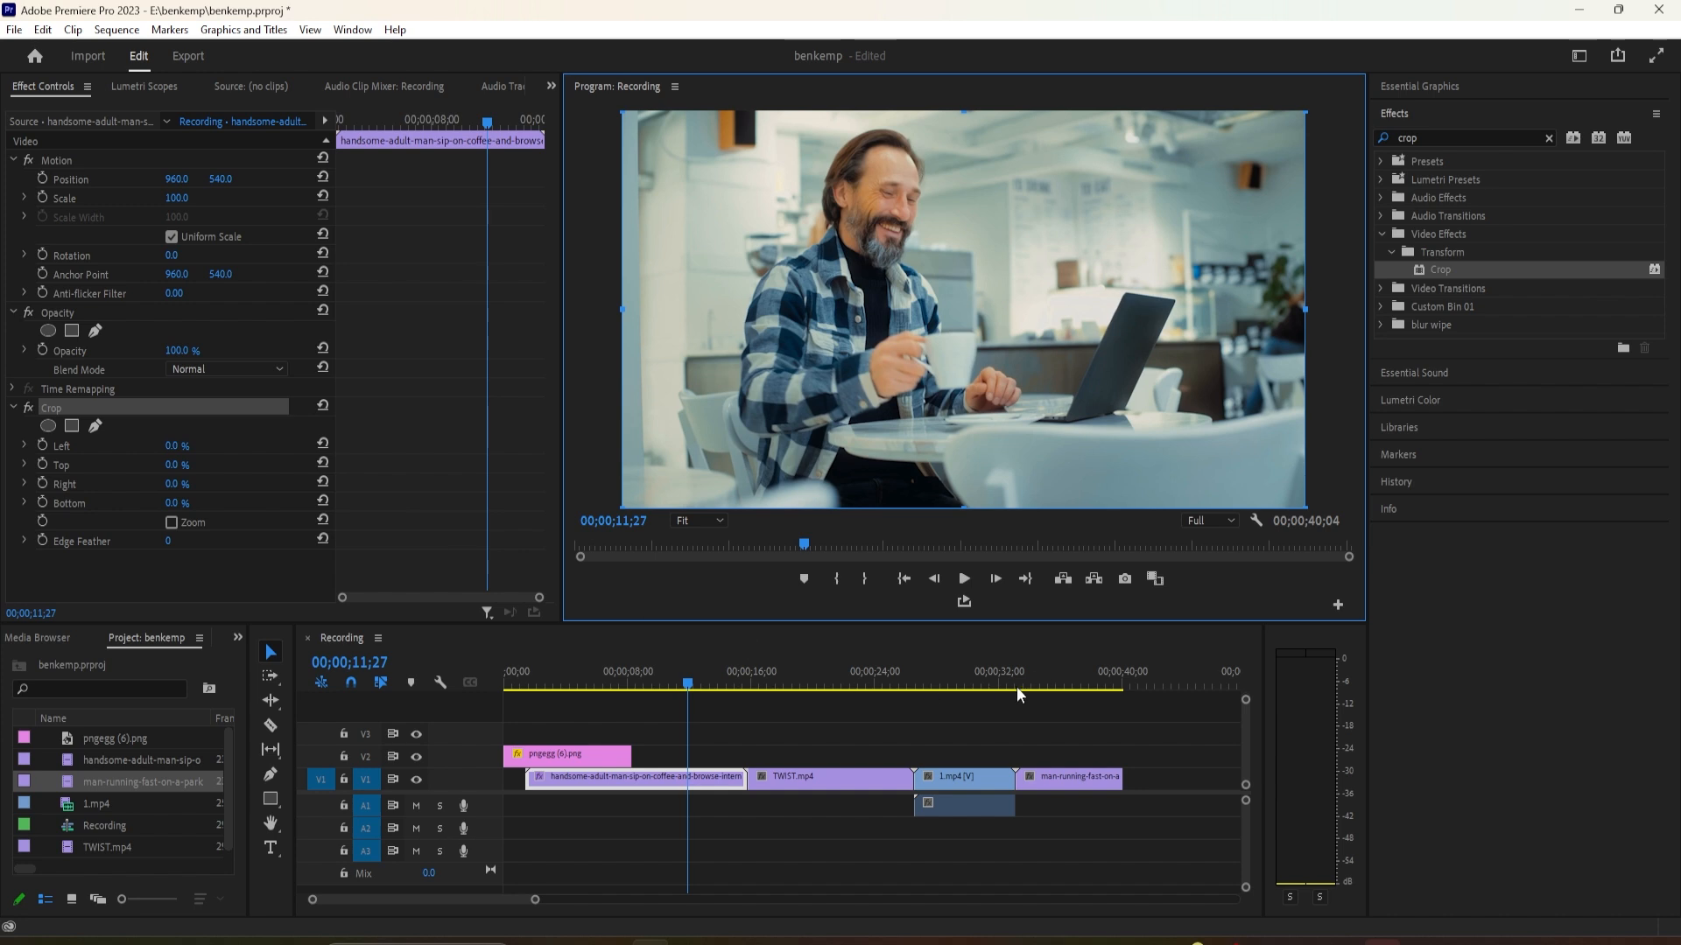
Split the coffee-drinking clip on V1 at 00;00;09;19 with the Razor tool
{"action": "left_click", "coordinate": [814, 786]}
{"action": "left_click_drag", "start_coordinate": [786, 681], "coordinate": [653, 732]}
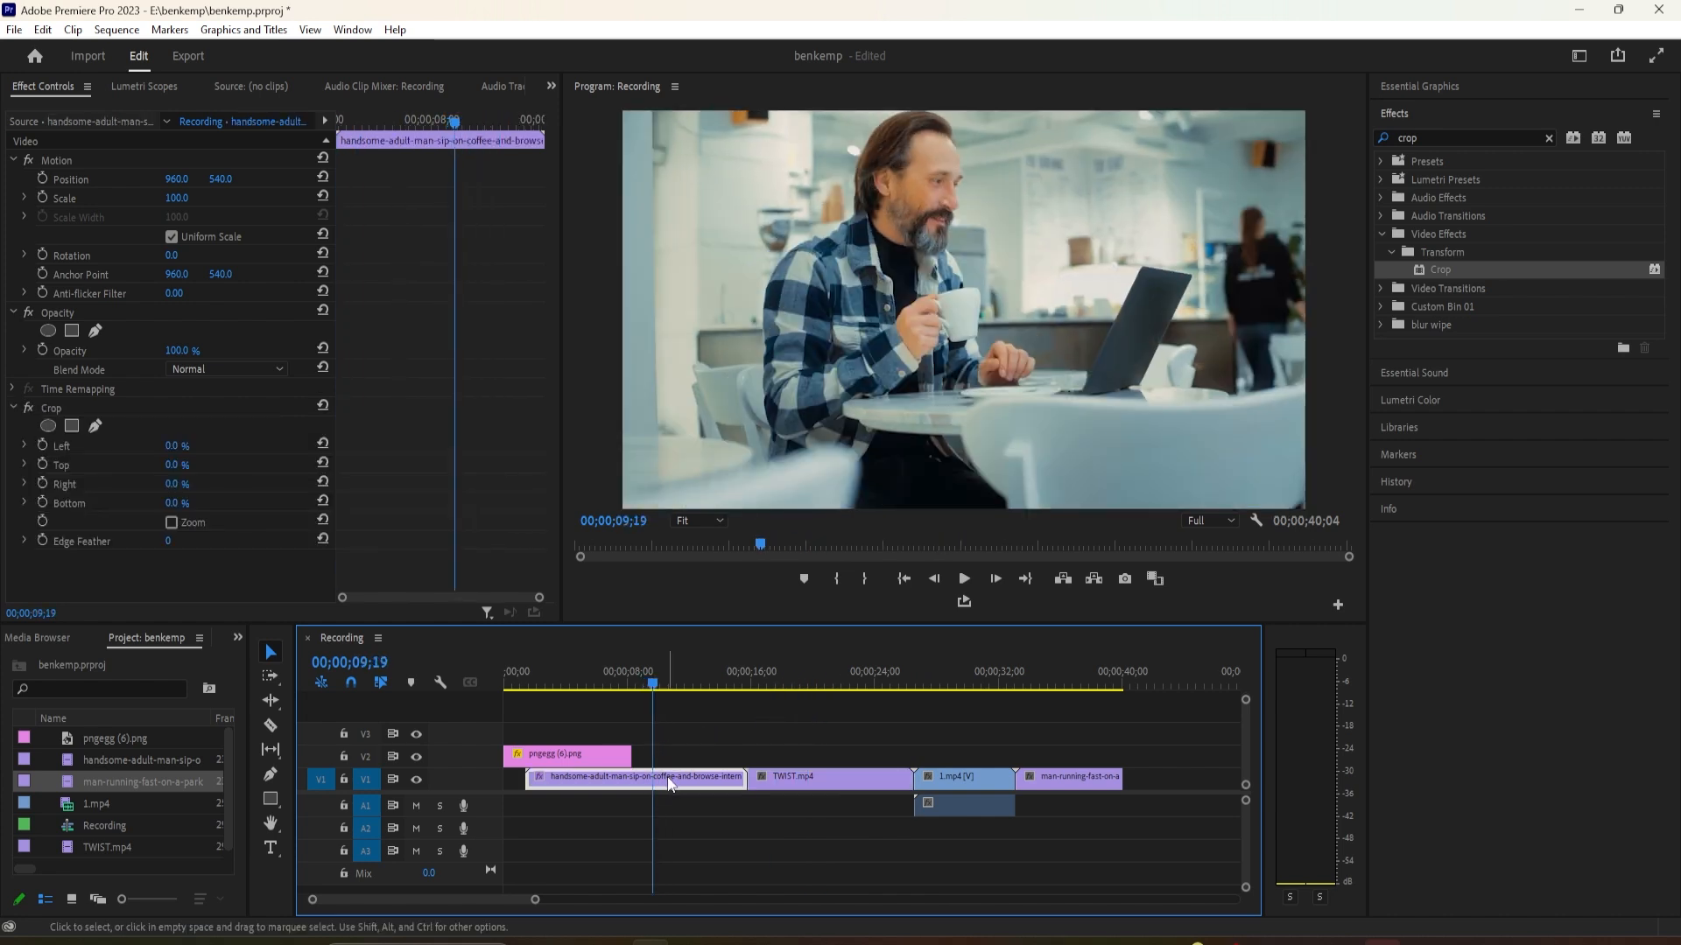
{"action": "key", "text": "c"}
{"action": "left_click", "coordinate": [658, 777]}
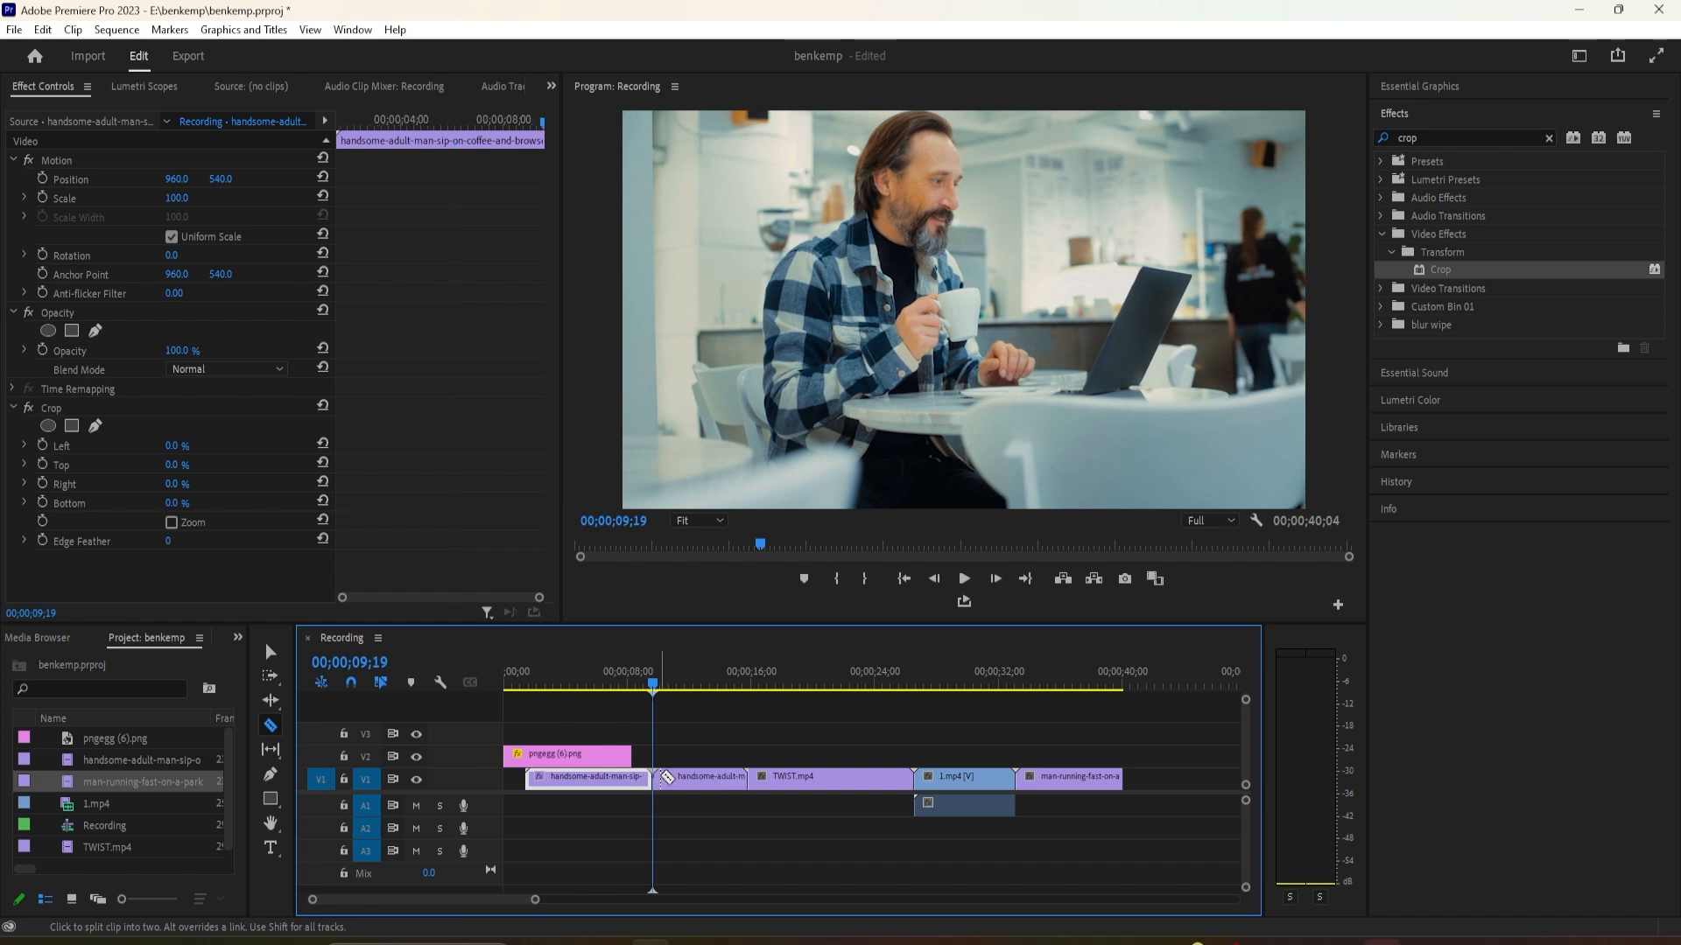
Delete the part of the coffee-drinking clip after the split and close the gap left on V1
{"action": "key", "text": "v"}
{"action": "left_click", "coordinate": [694, 690]}
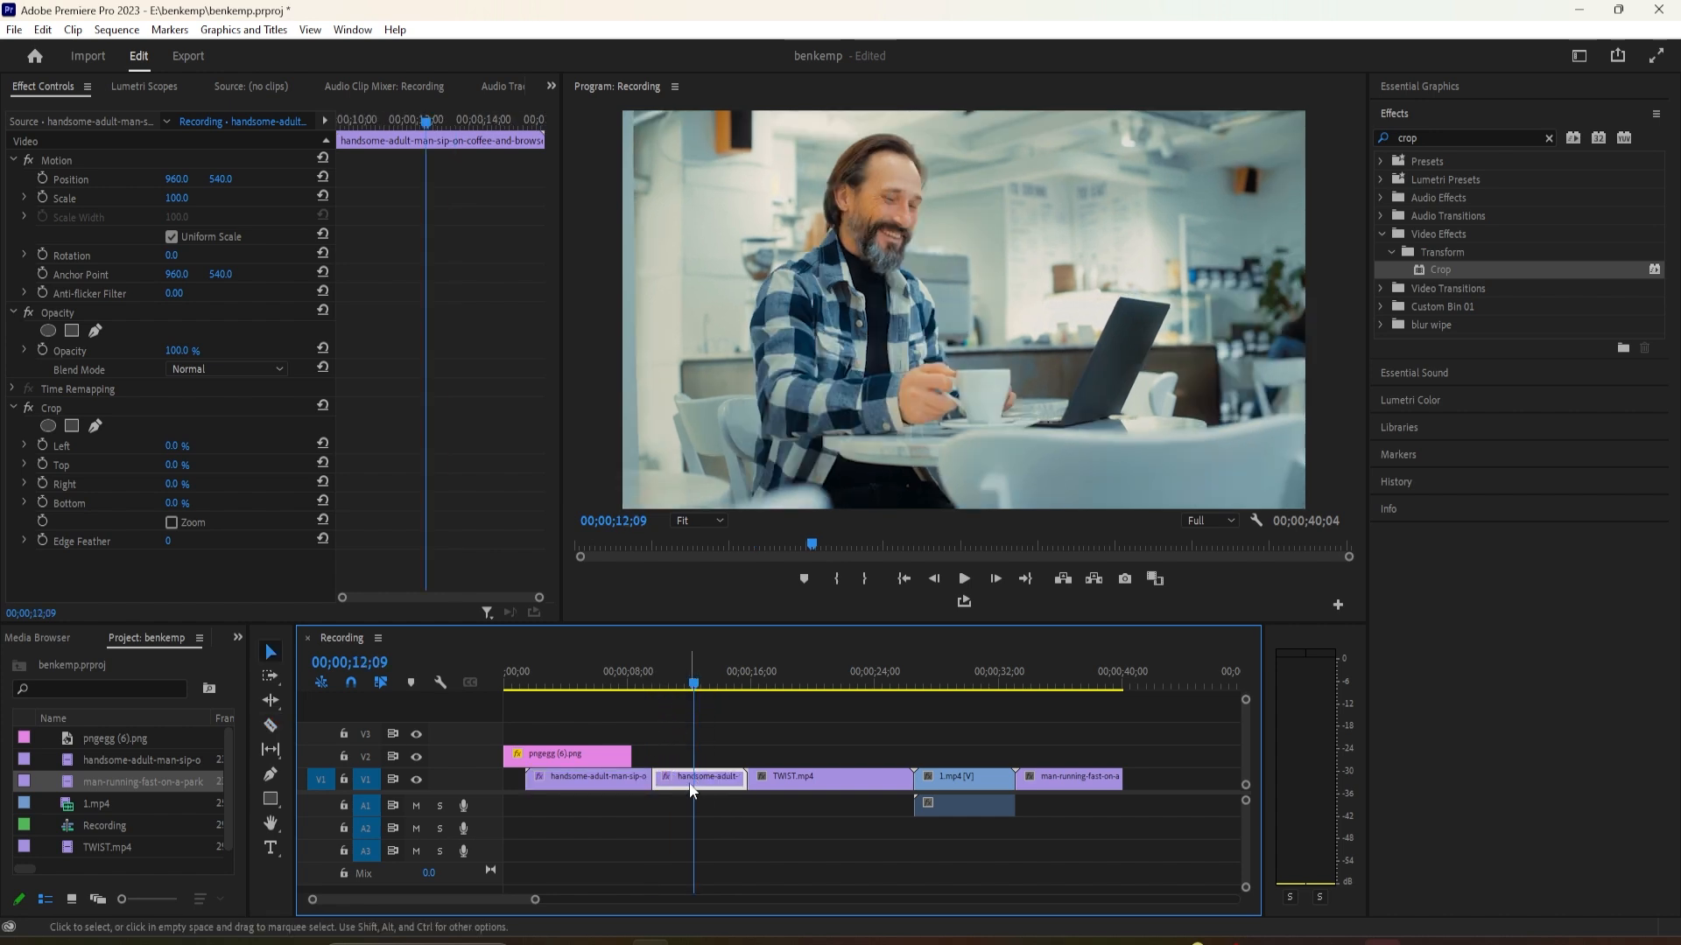
{"action": "key", "text": "Delete"}
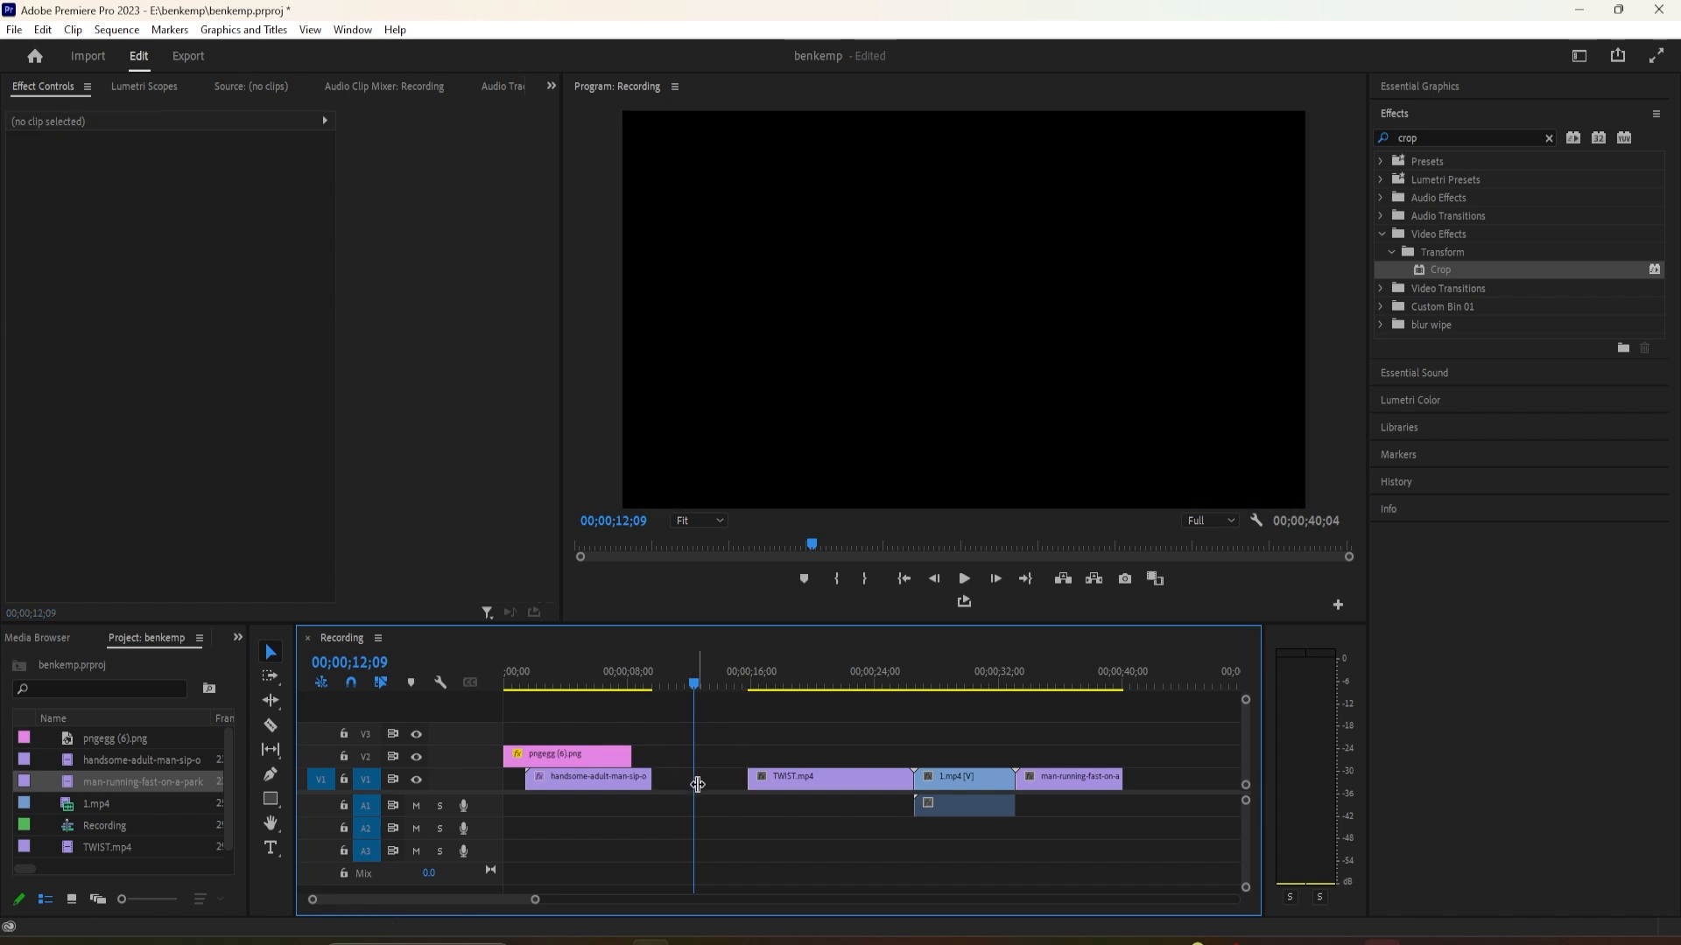
{"action": "left_click", "coordinate": [711, 777]}
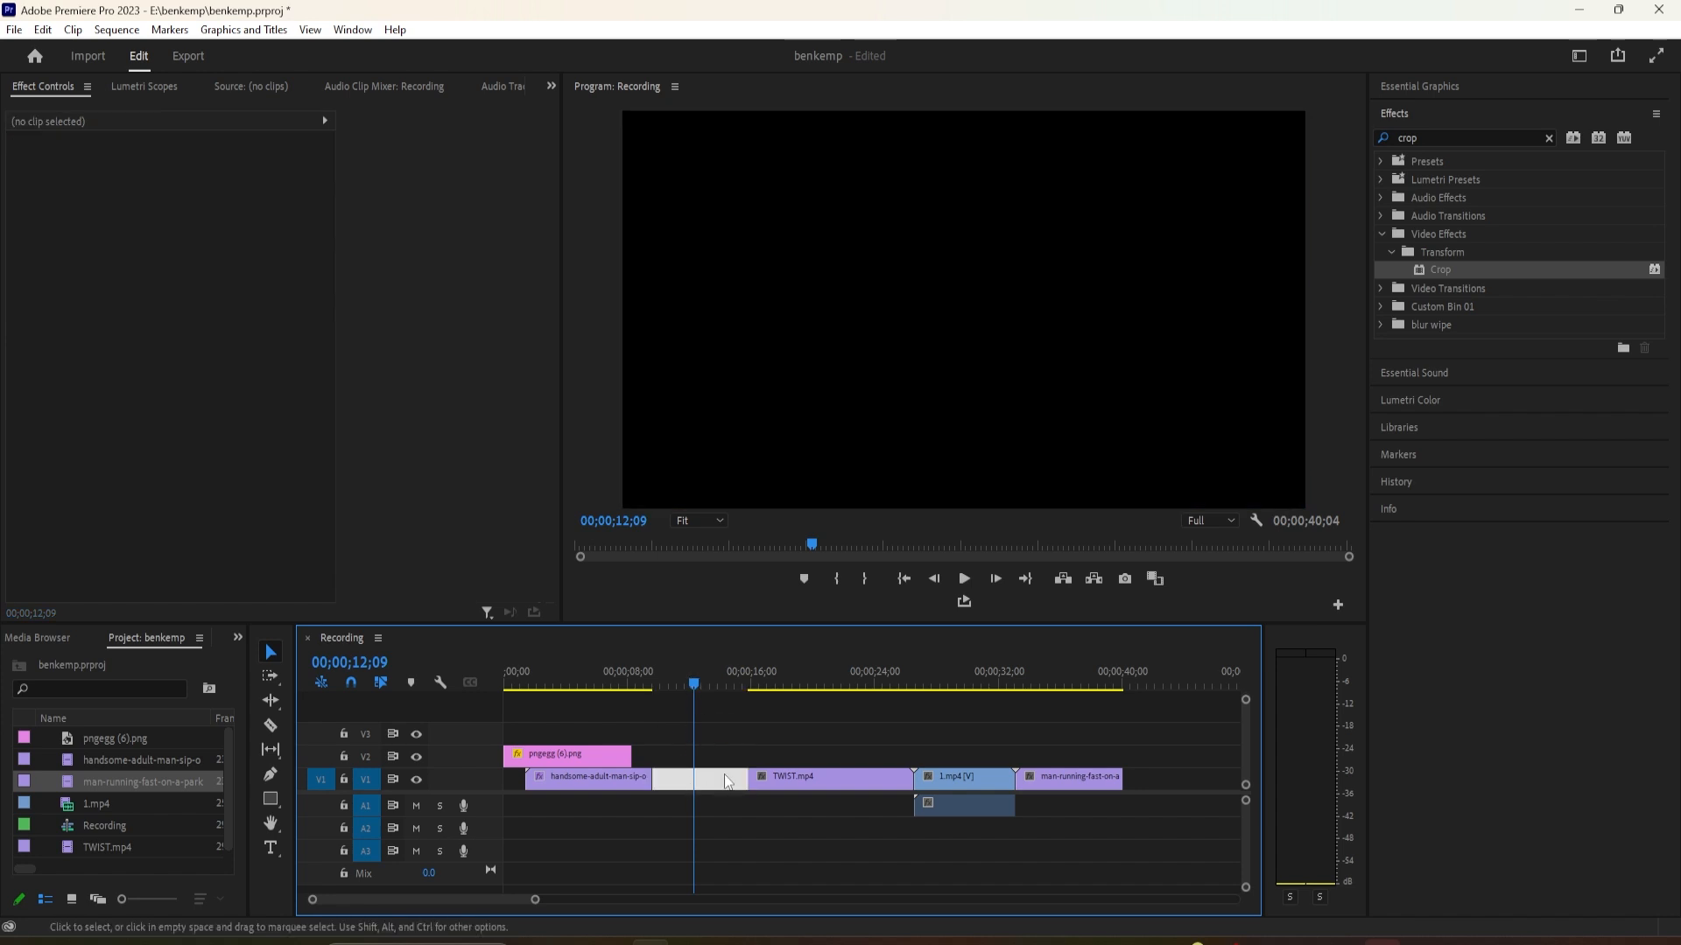
{"action": "key", "text": "Delete"}
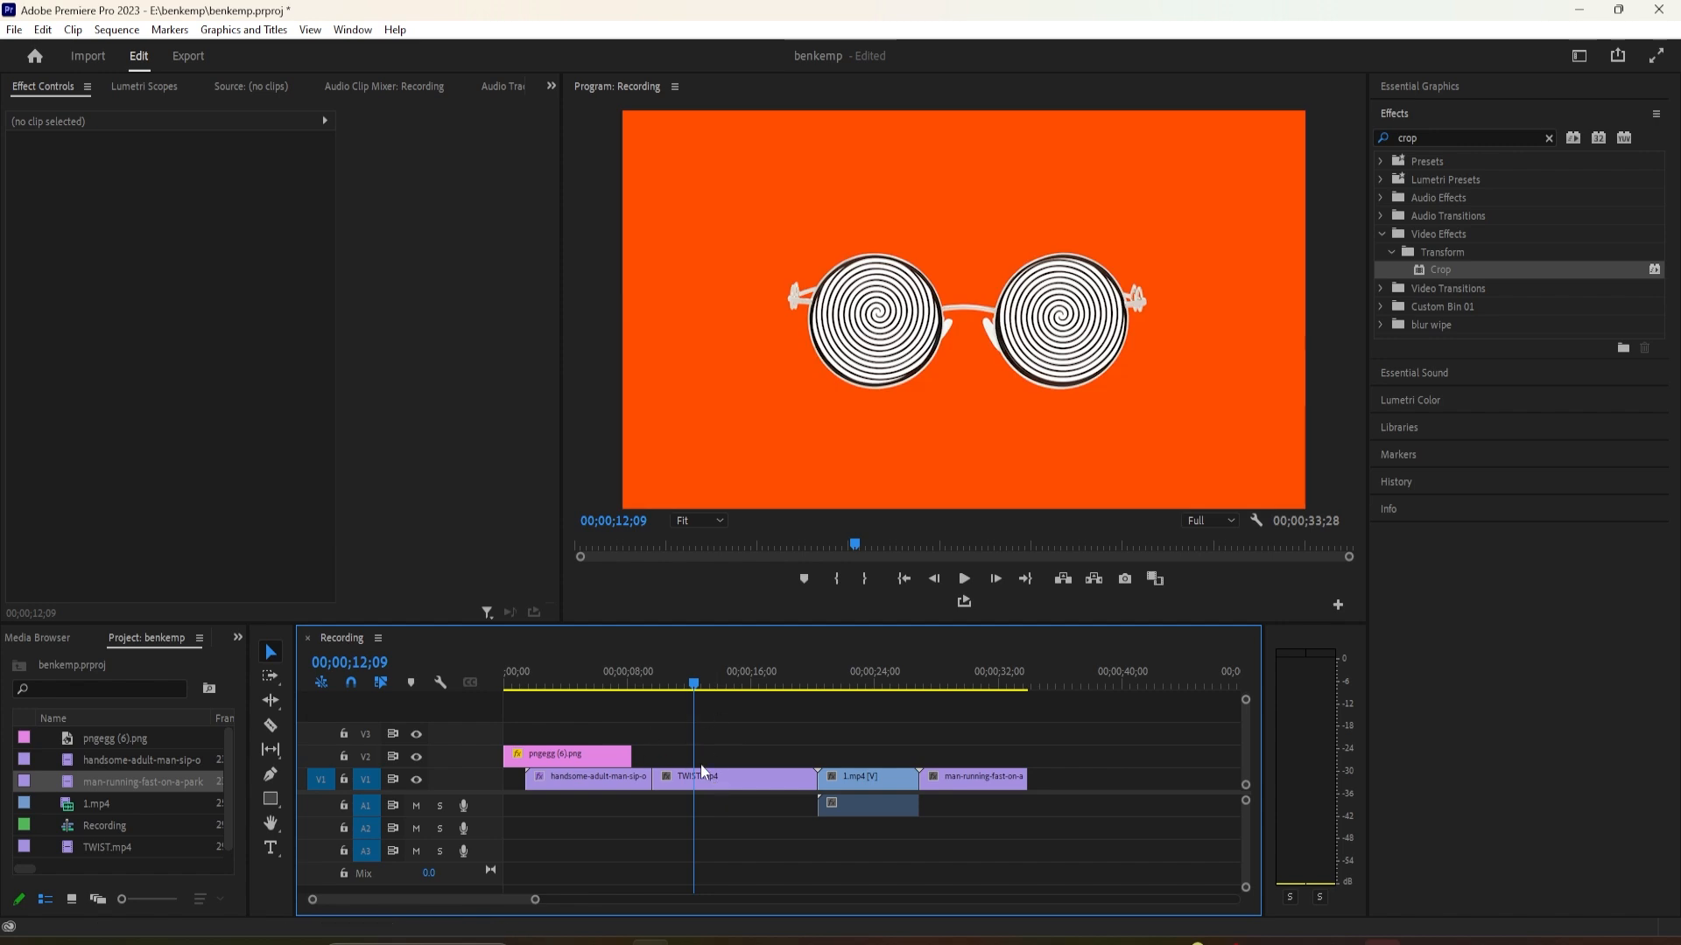
Undo the gap removal and the deletion of the coffee-drinking clip's second part
{"action": "key", "text": "ctrl+z"}
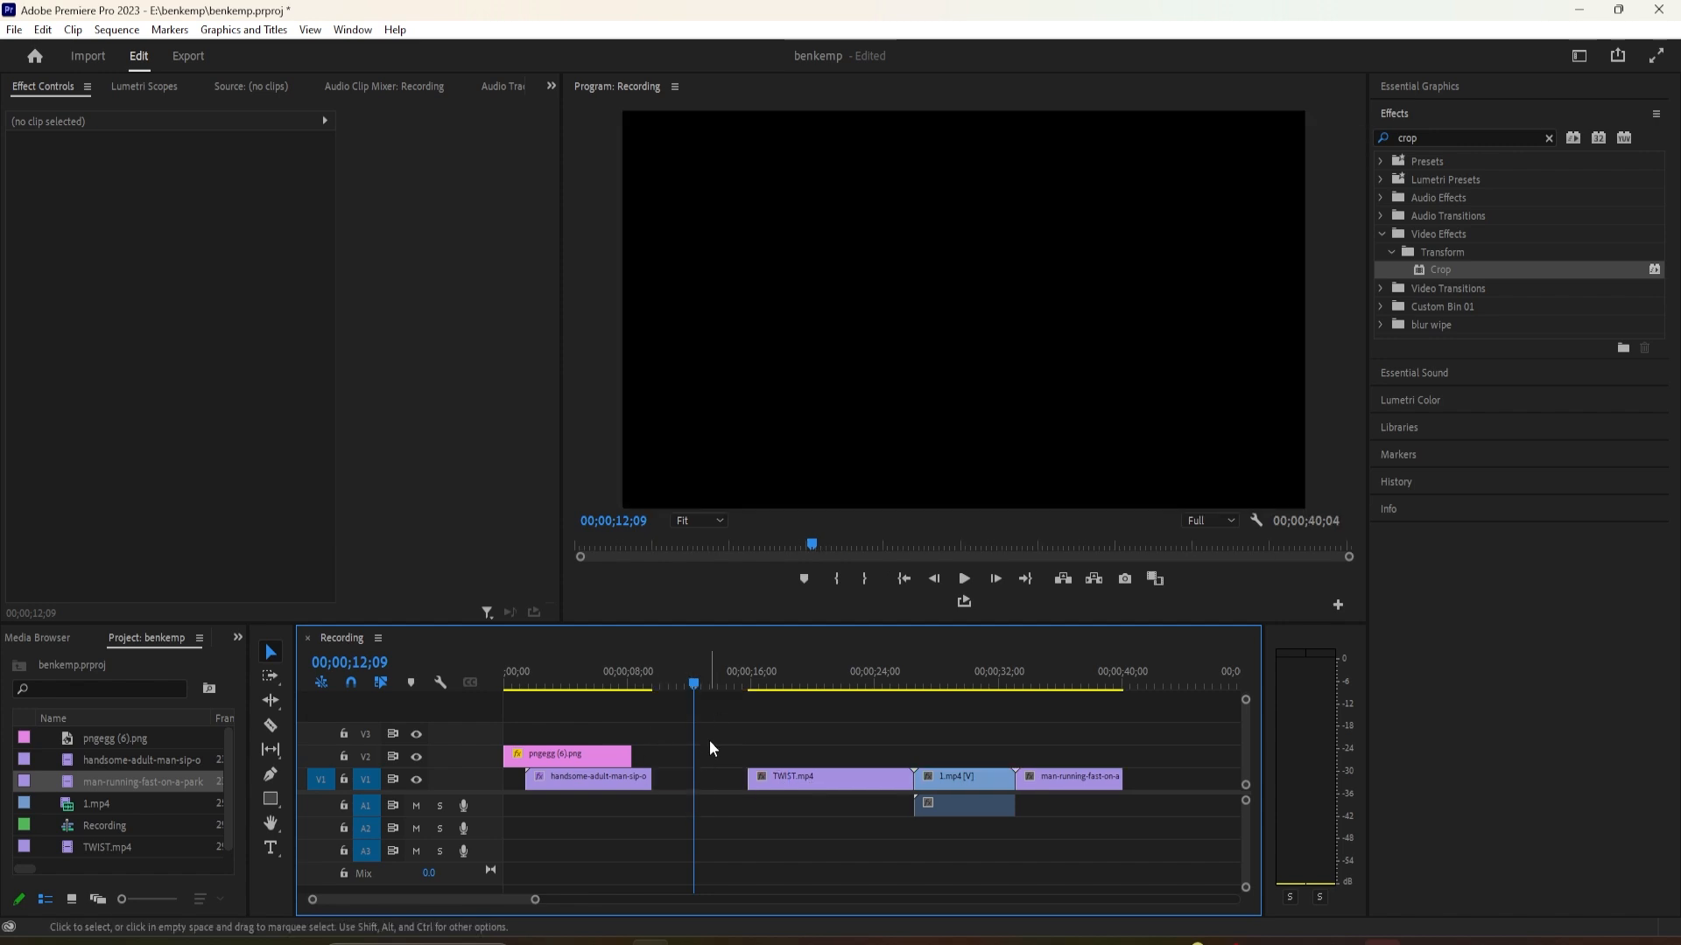
{"action": "left_click_drag", "start_coordinate": [692, 688], "coordinate": [681, 704]}
{"action": "key", "text": "ctrl+z"}
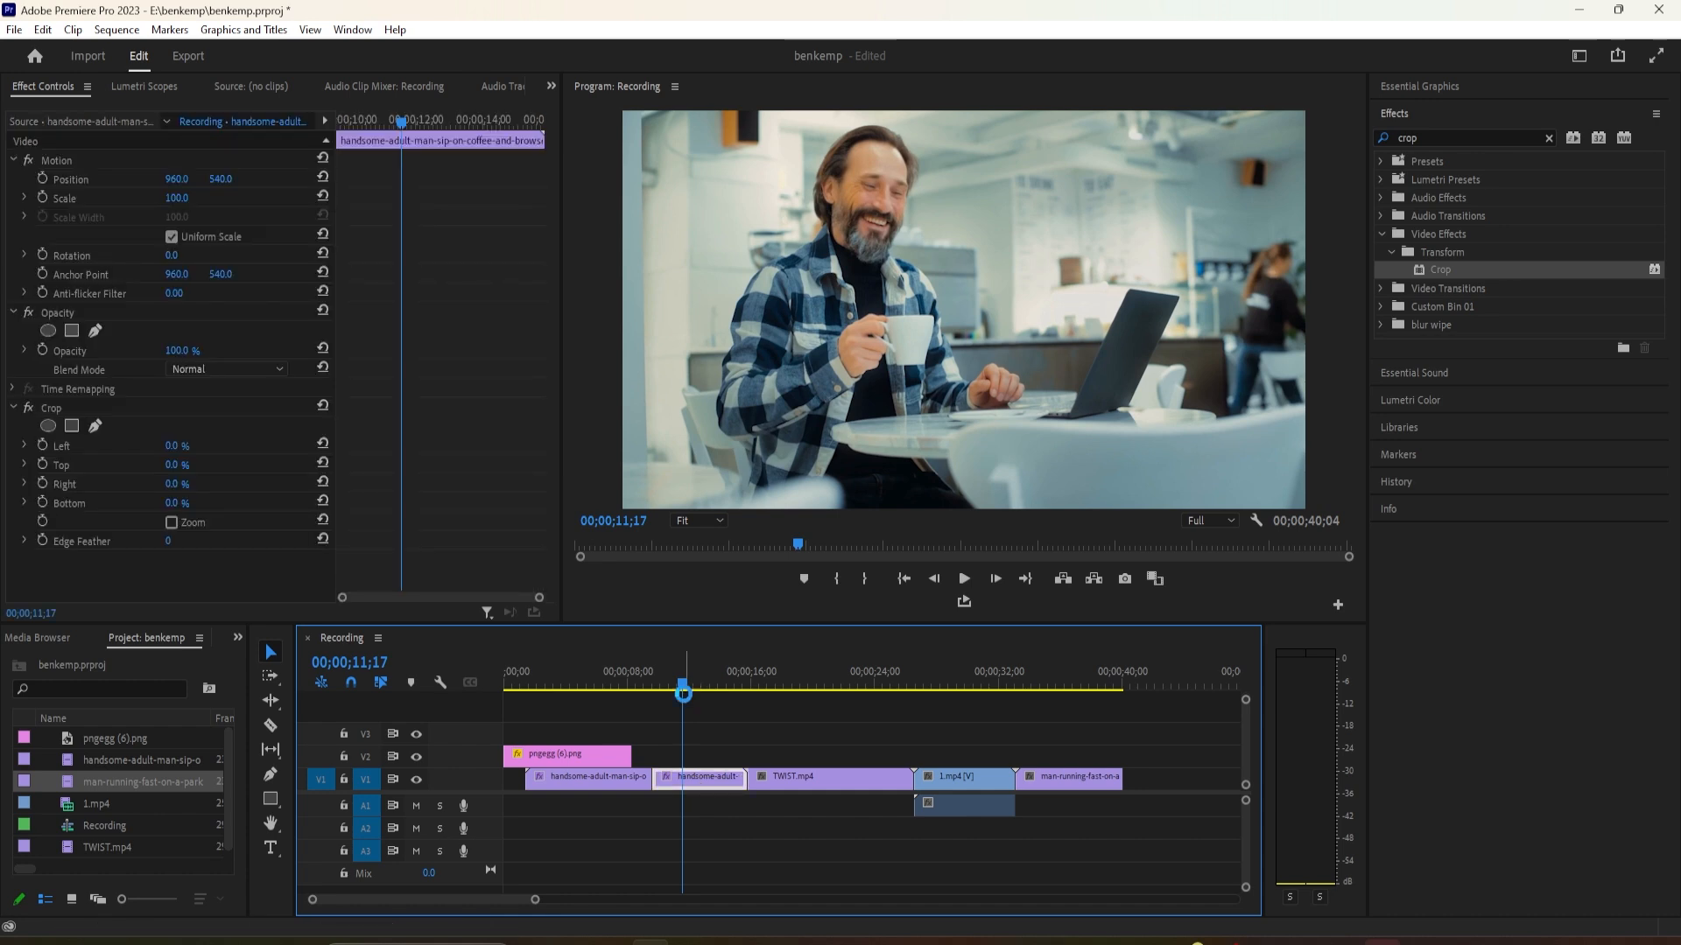
{"action": "key", "text": "Delete"}
{"action": "key", "text": "ctrl+z"}
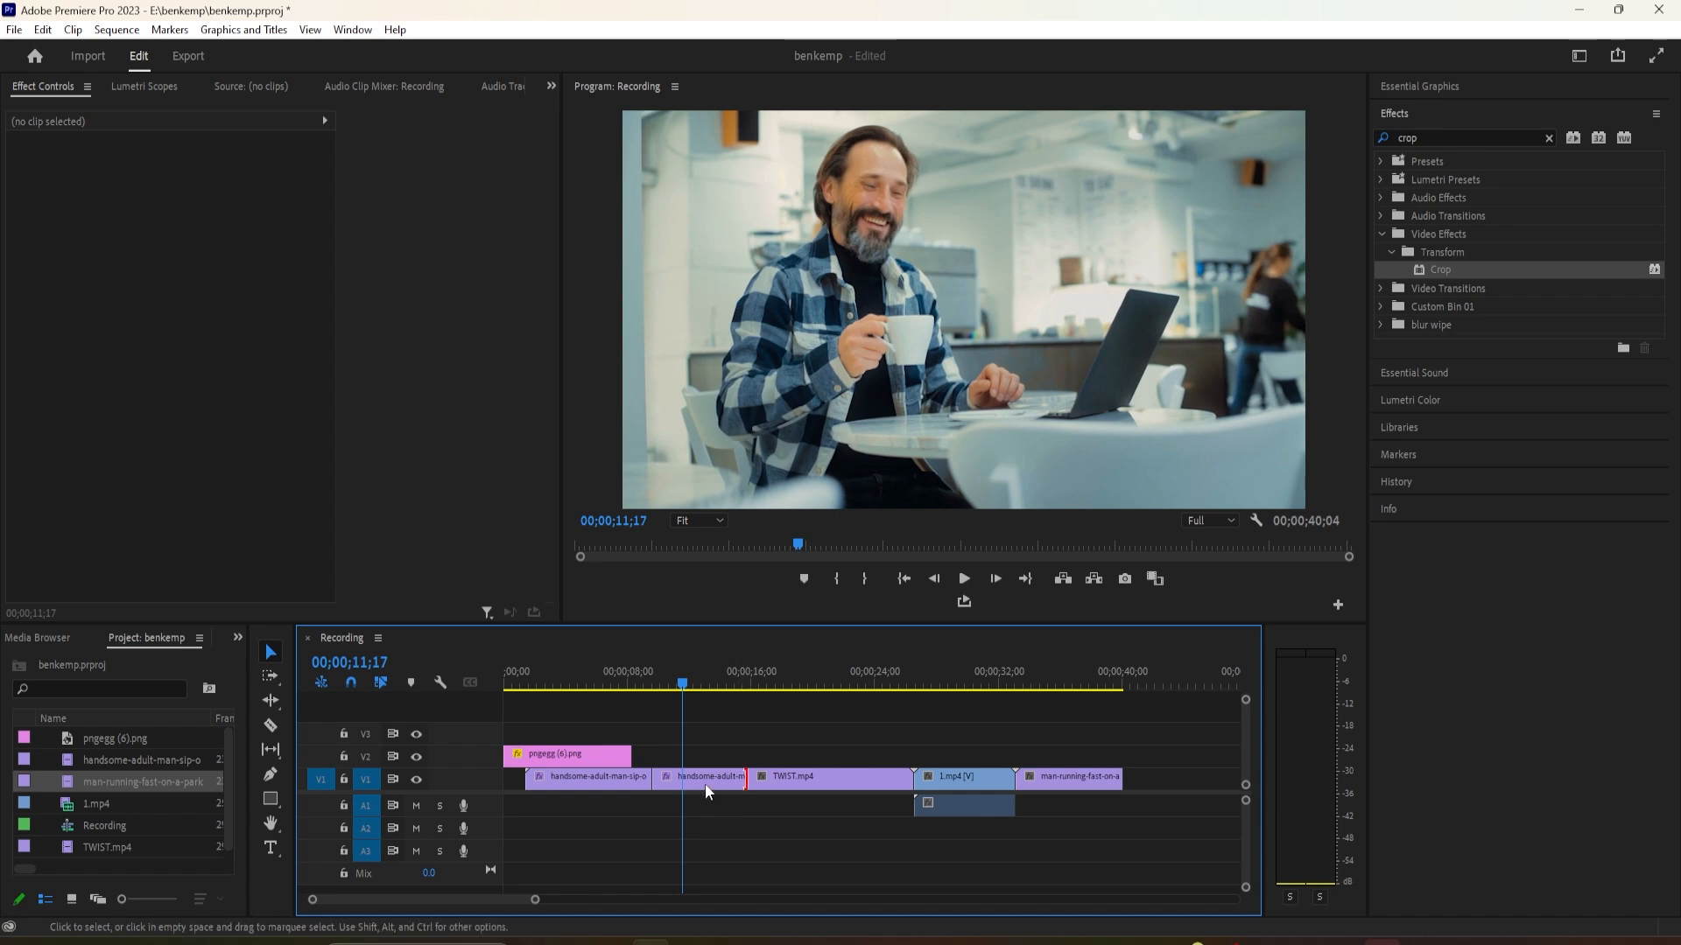
Undo the Razor split of the coffee-drinking clip on V1
{"action": "left_click", "coordinate": [664, 687]}
{"action": "left_click_drag", "start_coordinate": [663, 685], "coordinate": [695, 718]}
{"action": "key", "text": "ctrl+z"}
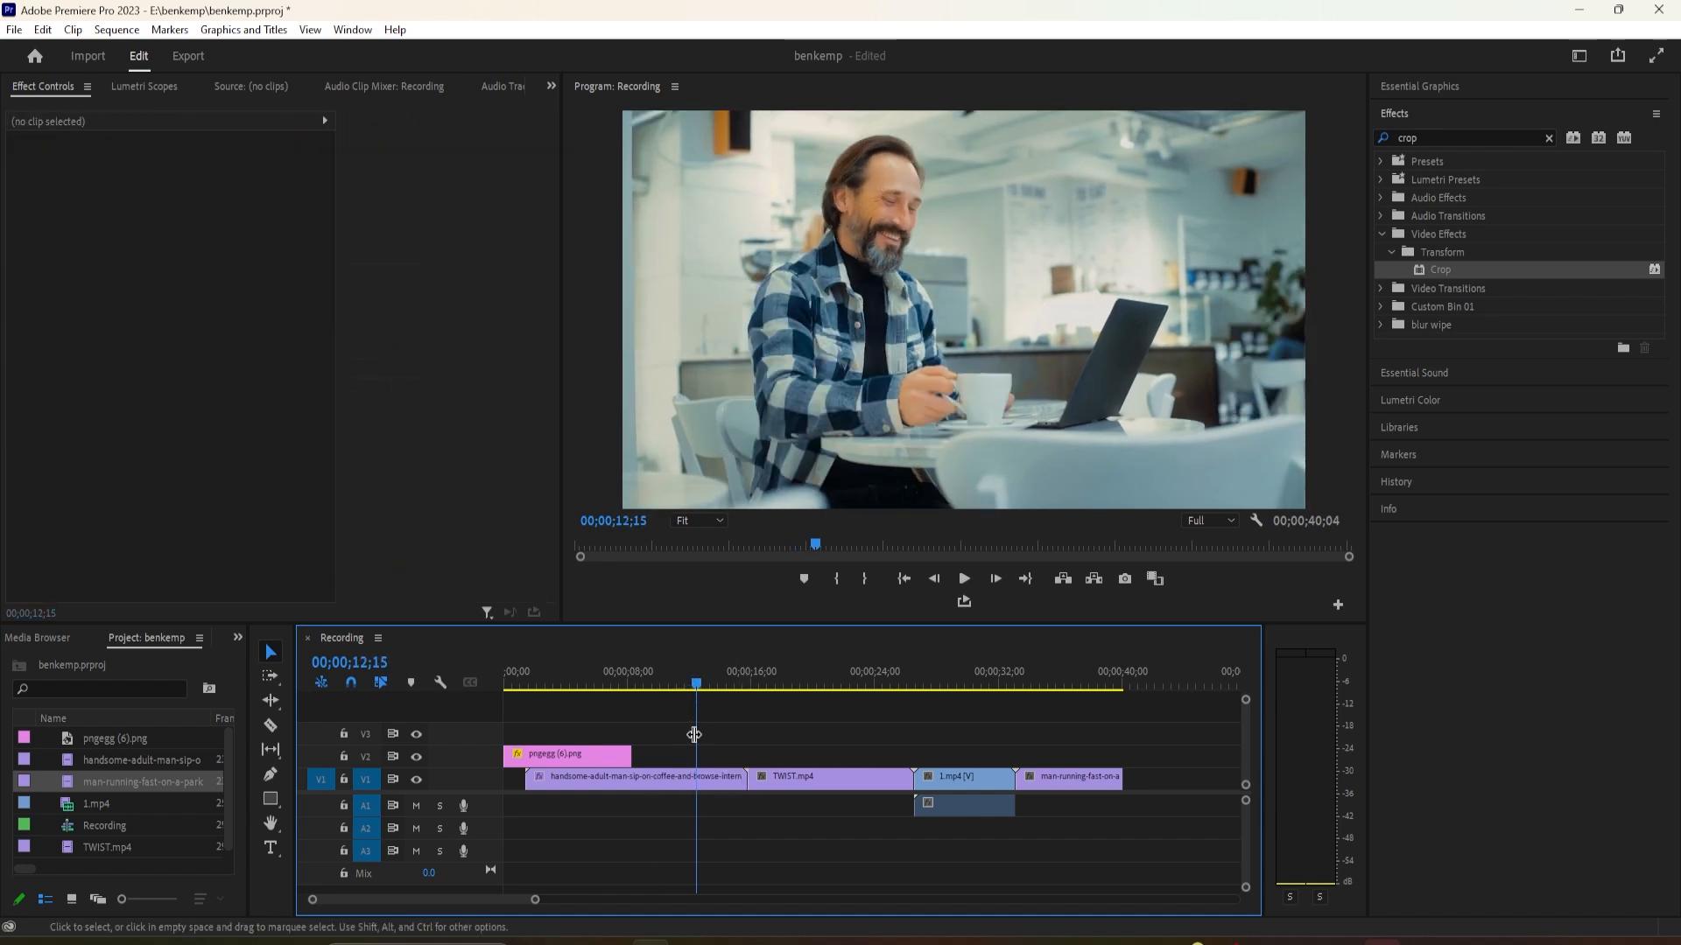
Ripple-trim the coffee-drinking clip's start up to 00;00;10;04, and cut off the remaining clip's end from 00;00;04;09
{"action": "left_click_drag", "start_coordinate": [700, 684], "coordinate": [696, 742]}
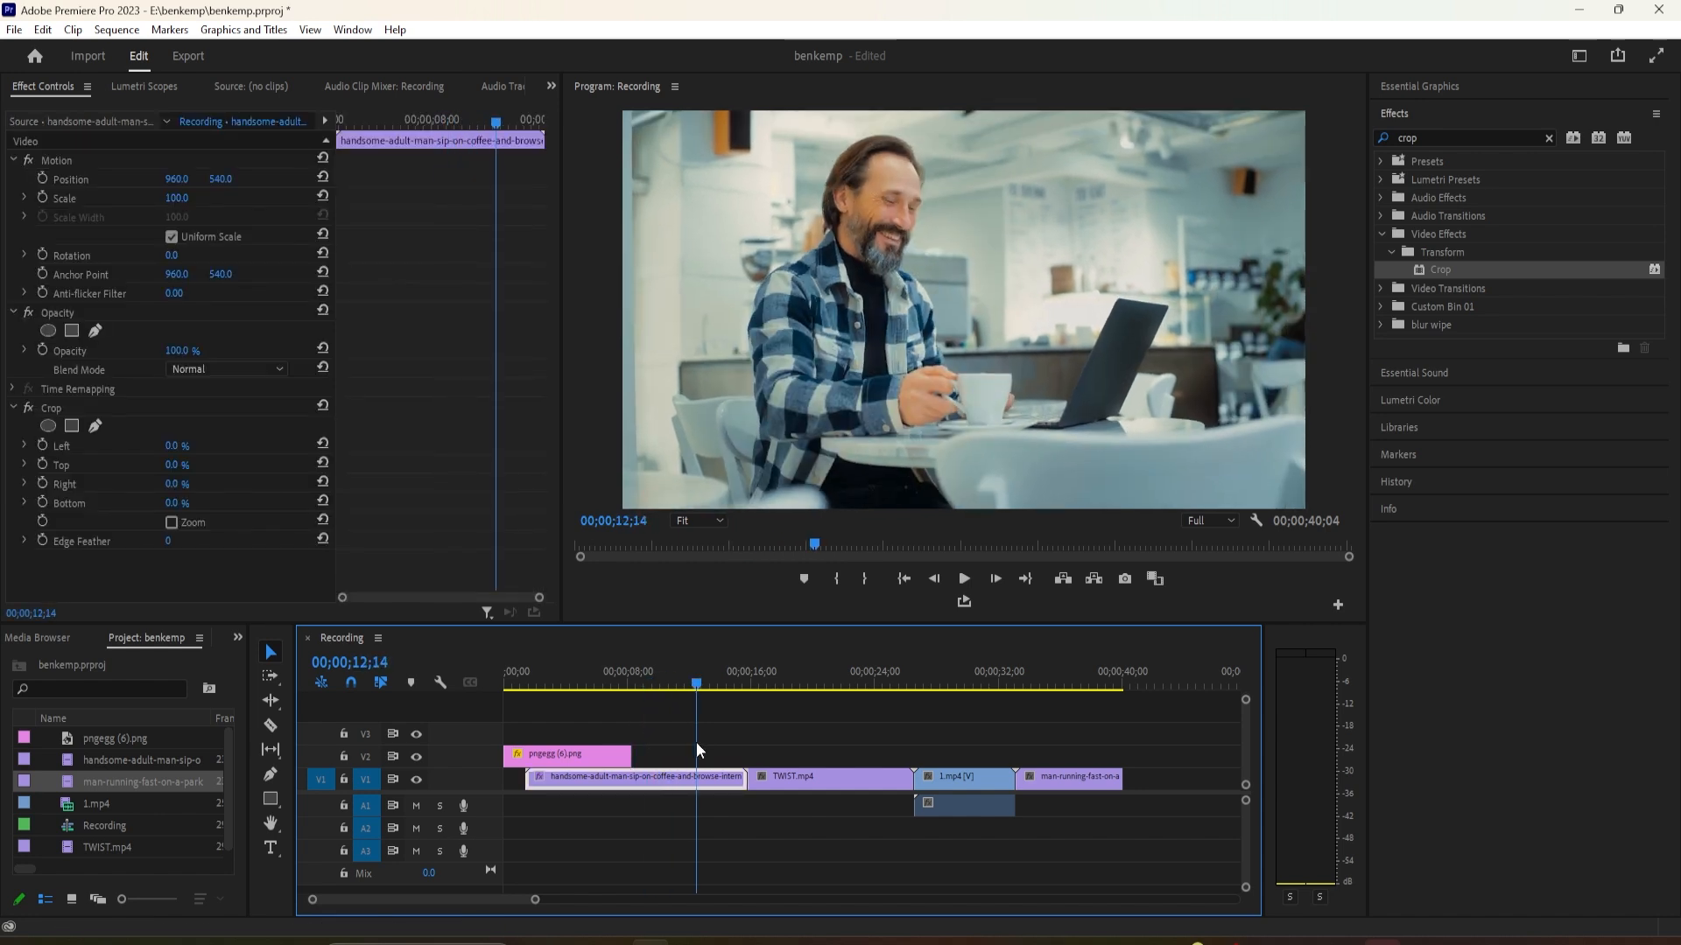
{"action": "left_click", "coordinate": [775, 785]}
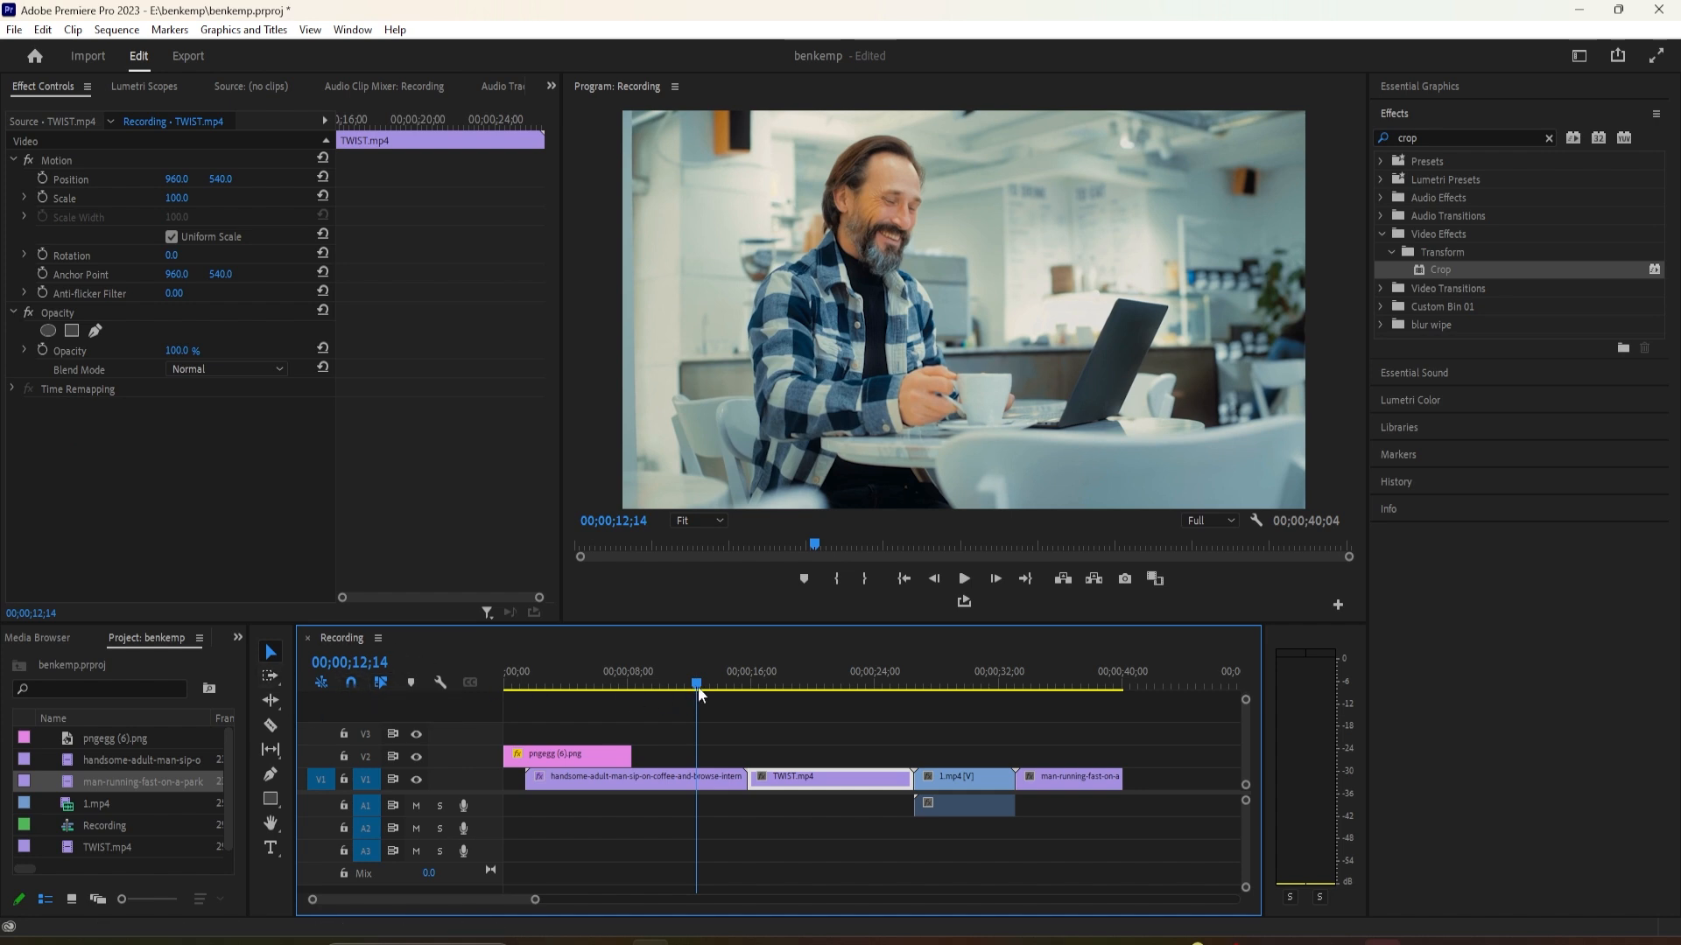
{"action": "left_click_drag", "start_coordinate": [696, 684], "coordinate": [660, 686]}
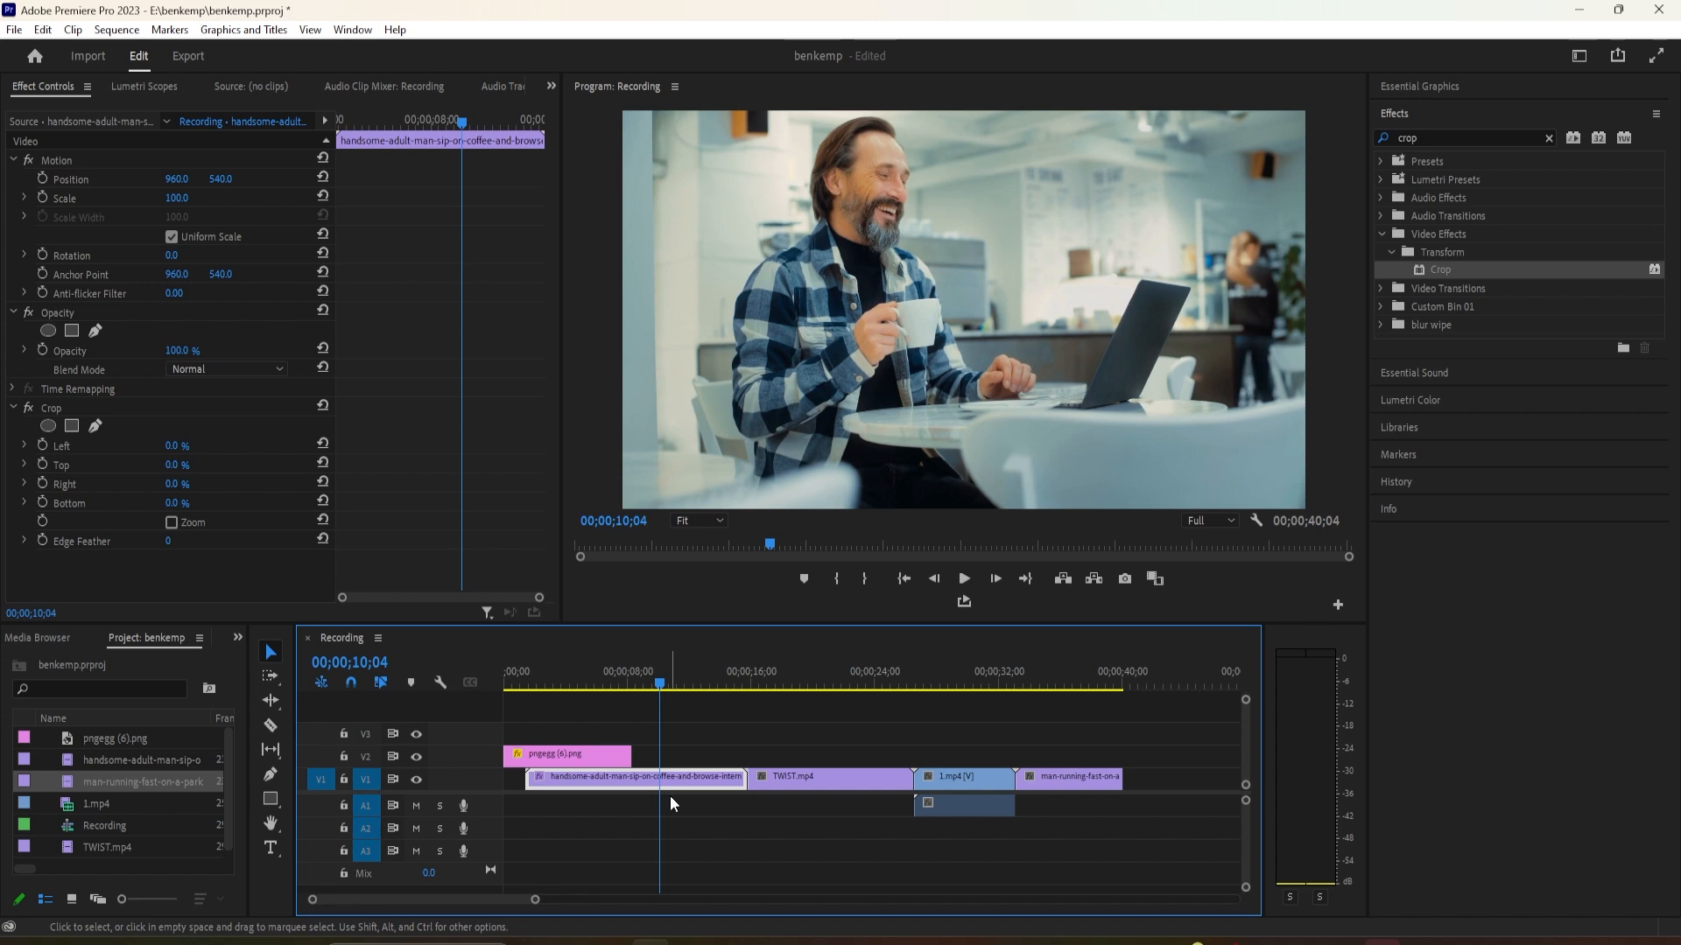
{"action": "key", "text": "q"}
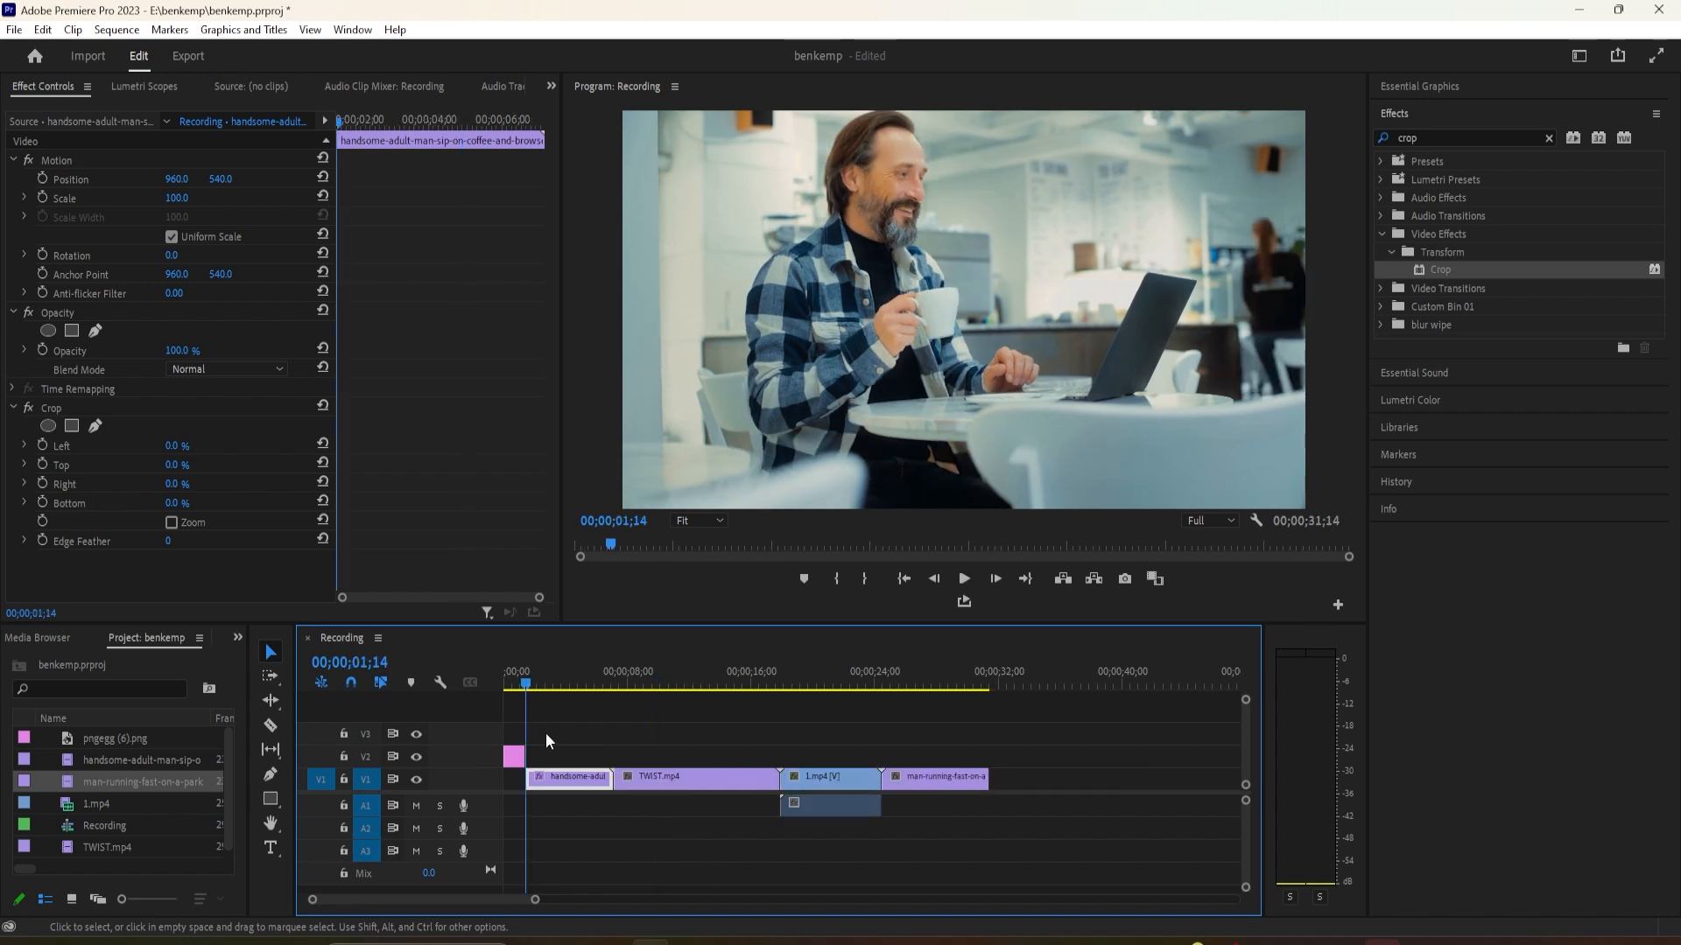
{"action": "left_click", "coordinate": [570, 696]}
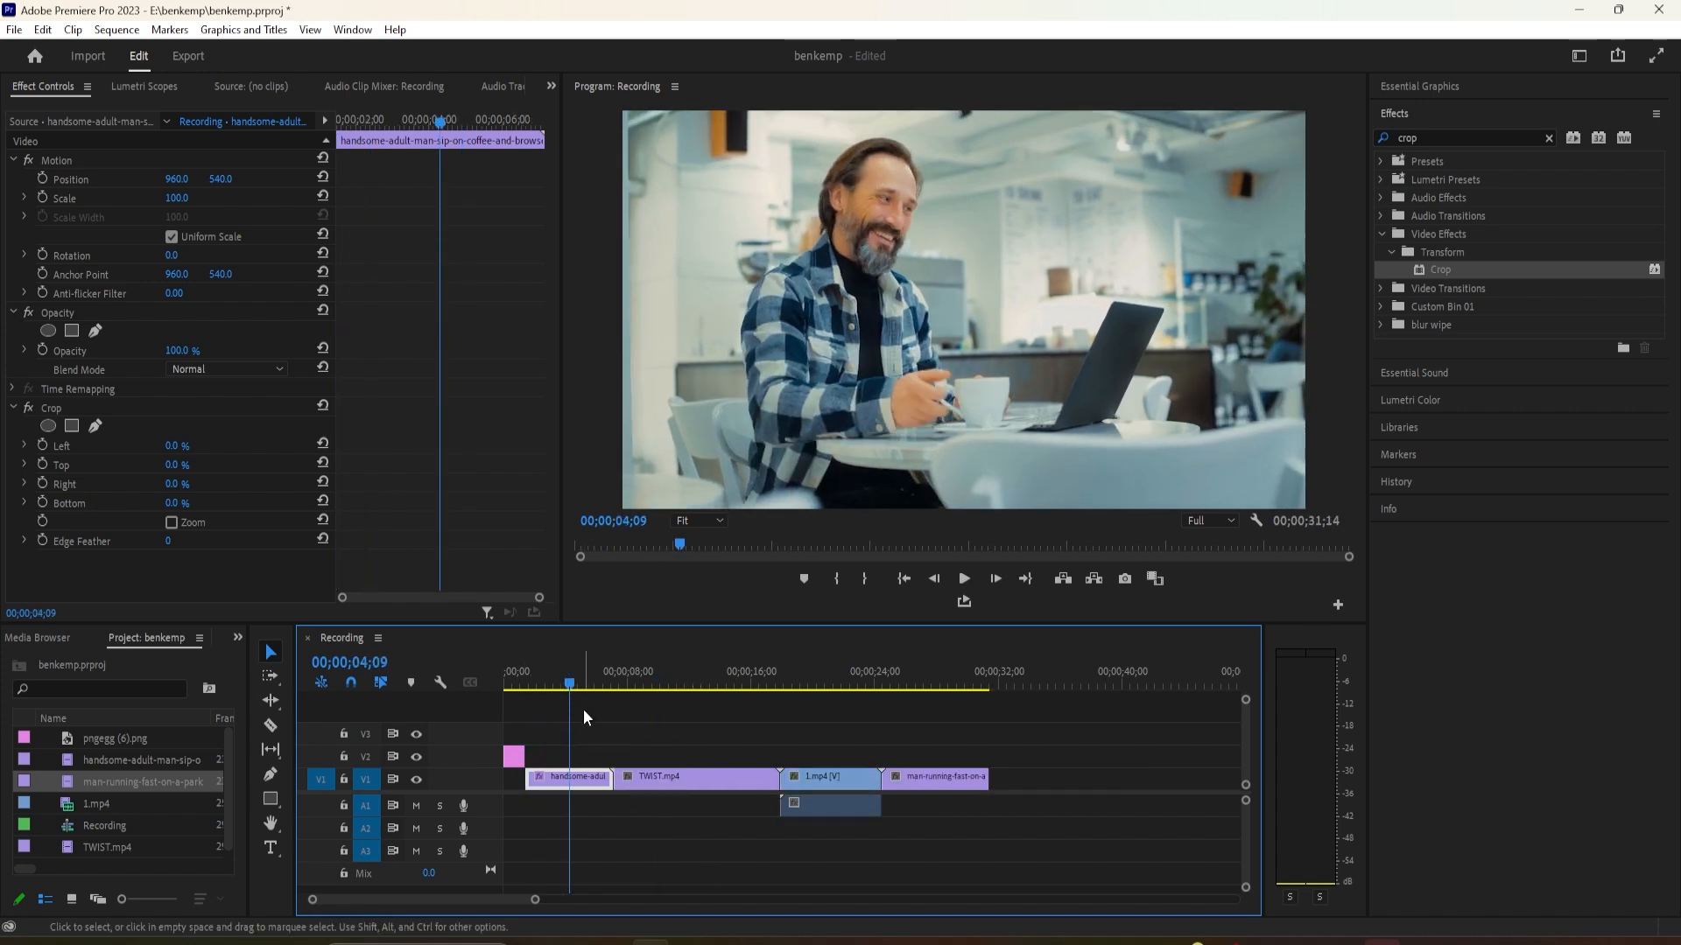
{"action": "key", "text": "w"}
Undo both ripple trims on the coffee-drinking clip
{"action": "left_click", "coordinate": [563, 688]}
{"action": "left_click_drag", "start_coordinate": [560, 685], "coordinate": [534, 700]}
{"action": "key", "text": "ctrl+z"}
{"action": "key", "text": "ctrl+z"}
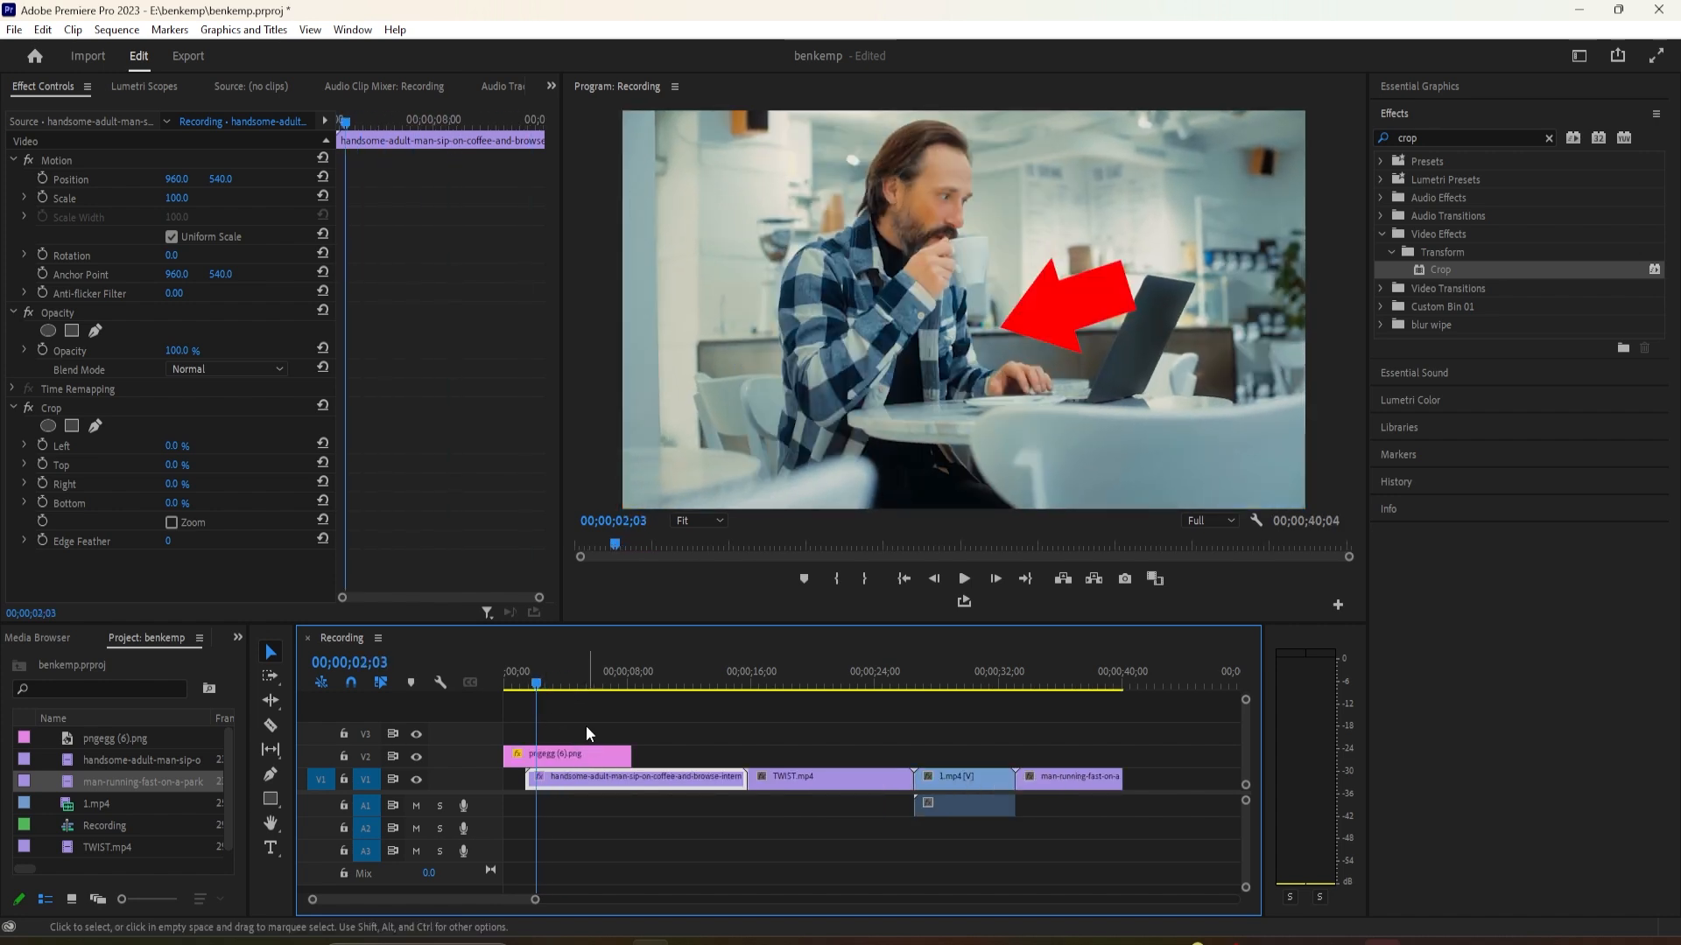
Ripple-trim the coffee-drinking clip's start up to 00;00;09;29, and cut off the remaining clip's end from 00;00;04;13
{"action": "left_click_drag", "start_coordinate": [536, 700], "coordinate": [665, 736]}
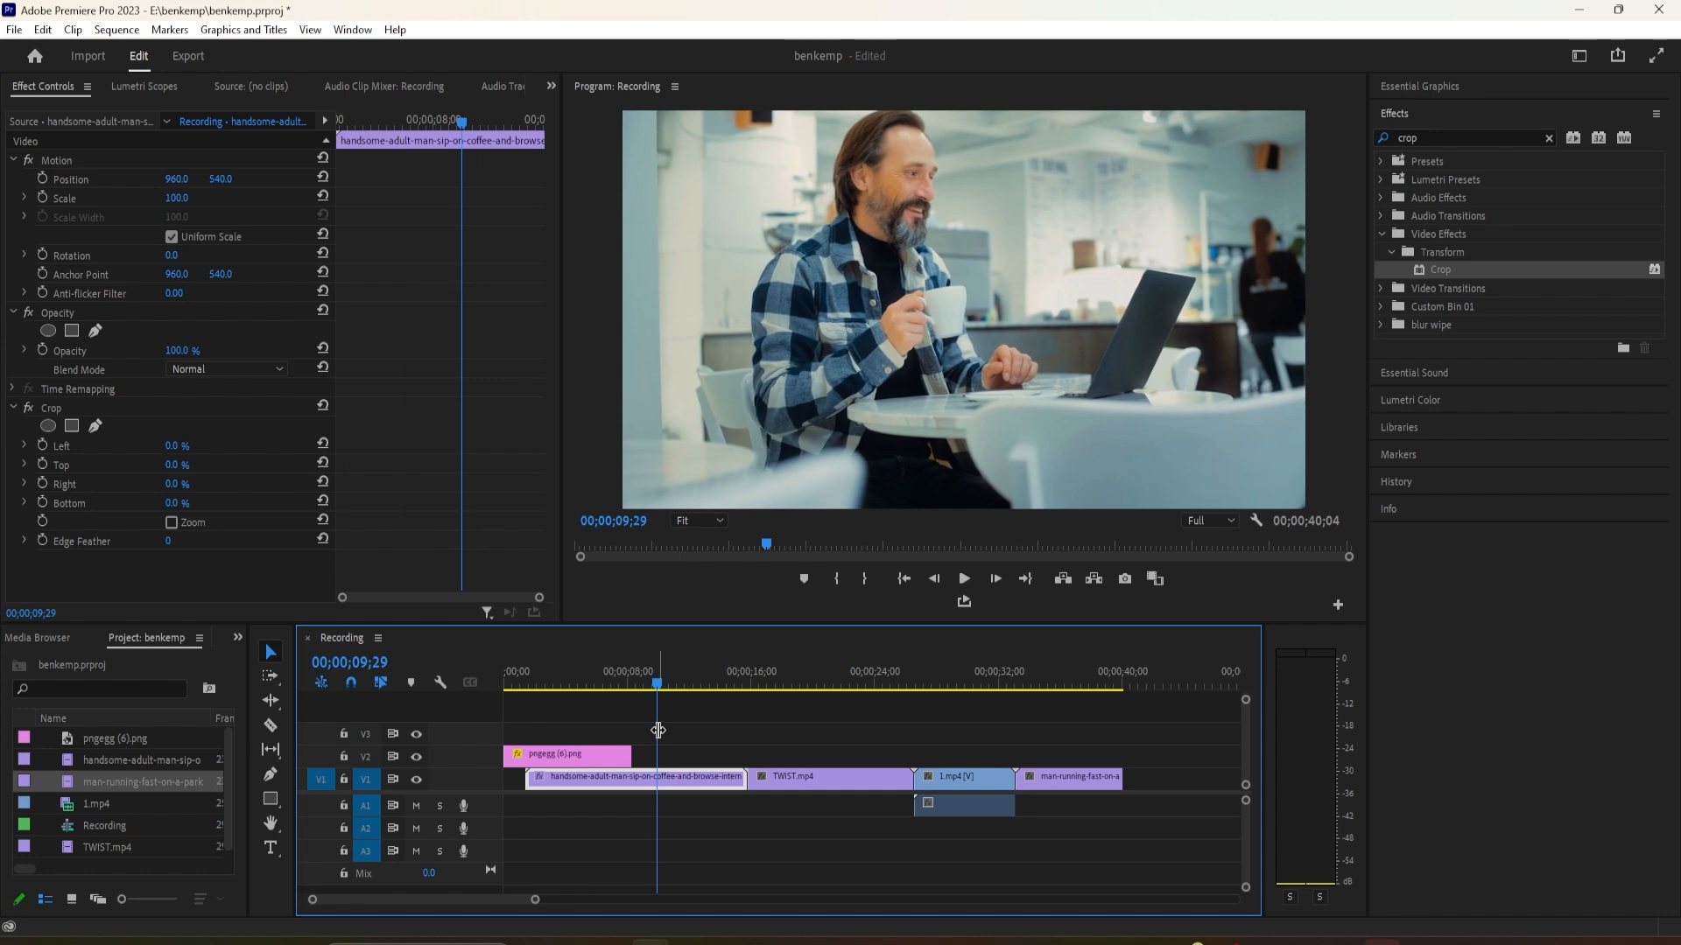
{"action": "key", "text": "q"}
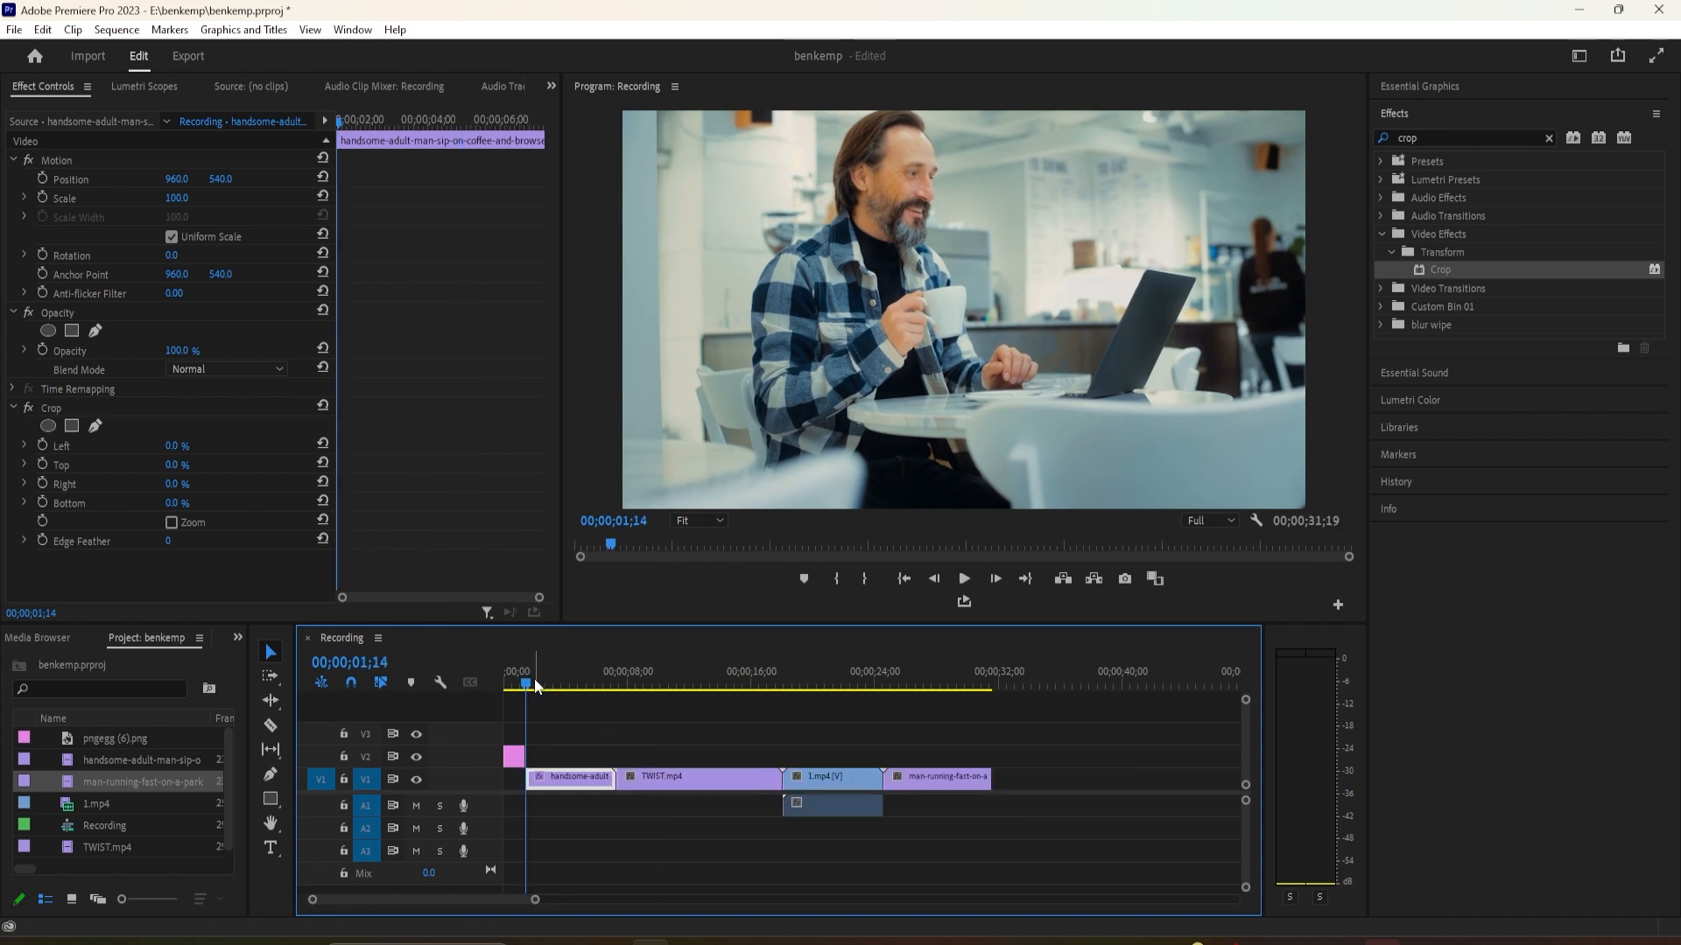
{"action": "left_click_drag", "start_coordinate": [528, 683], "coordinate": [575, 704]}
{"action": "key", "text": "w"}
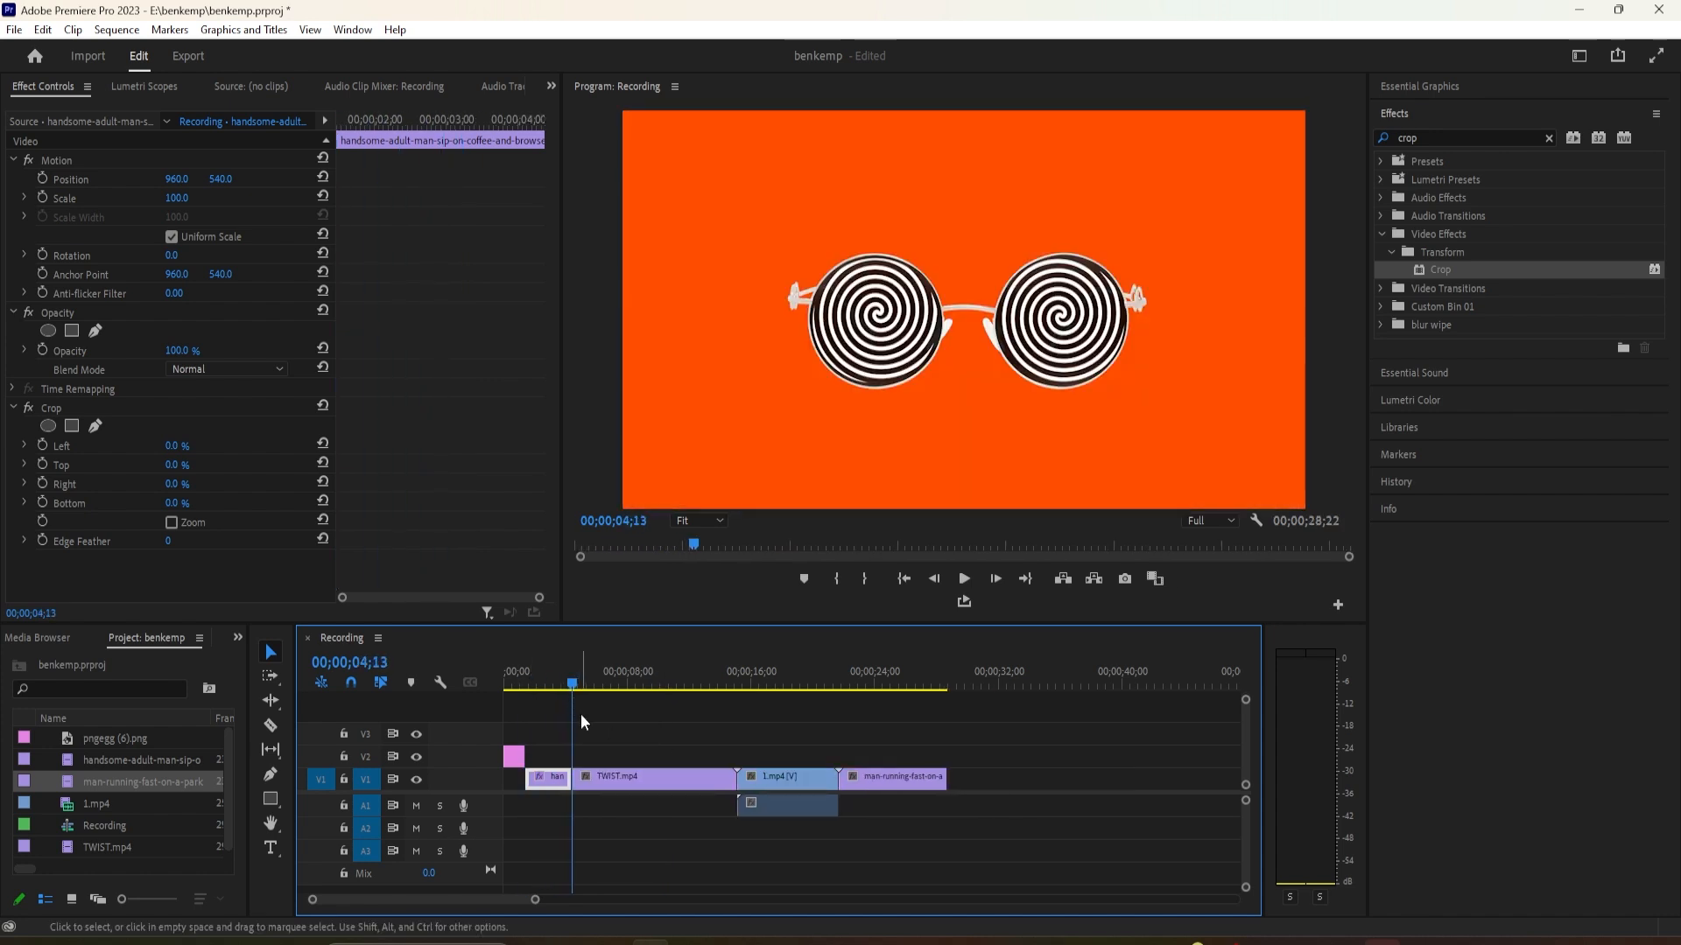
Ripple-trim about four seconds off the start of TWIST.mp4, and ripple-trim its end back to 00;00;08;18
{"action": "left_click_drag", "start_coordinate": [573, 688], "coordinate": [635, 774]}
{"action": "key", "text": "q"}
{"action": "left_click_drag", "start_coordinate": [576, 681], "coordinate": [639, 704]}
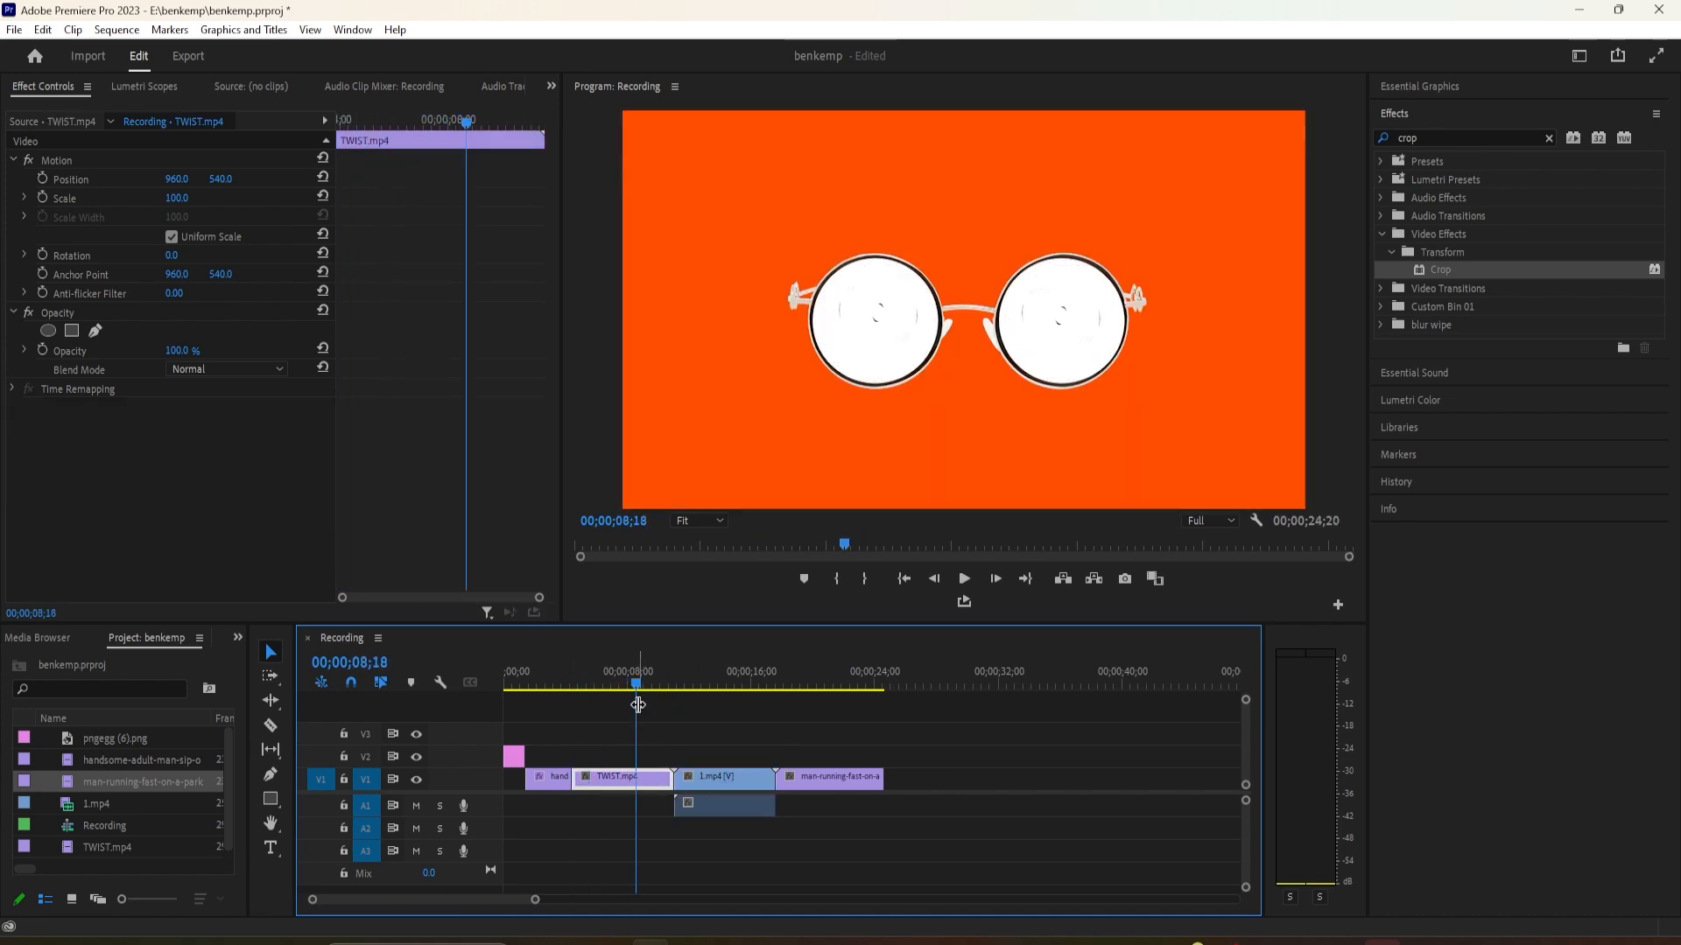
{"action": "key", "text": "w"}
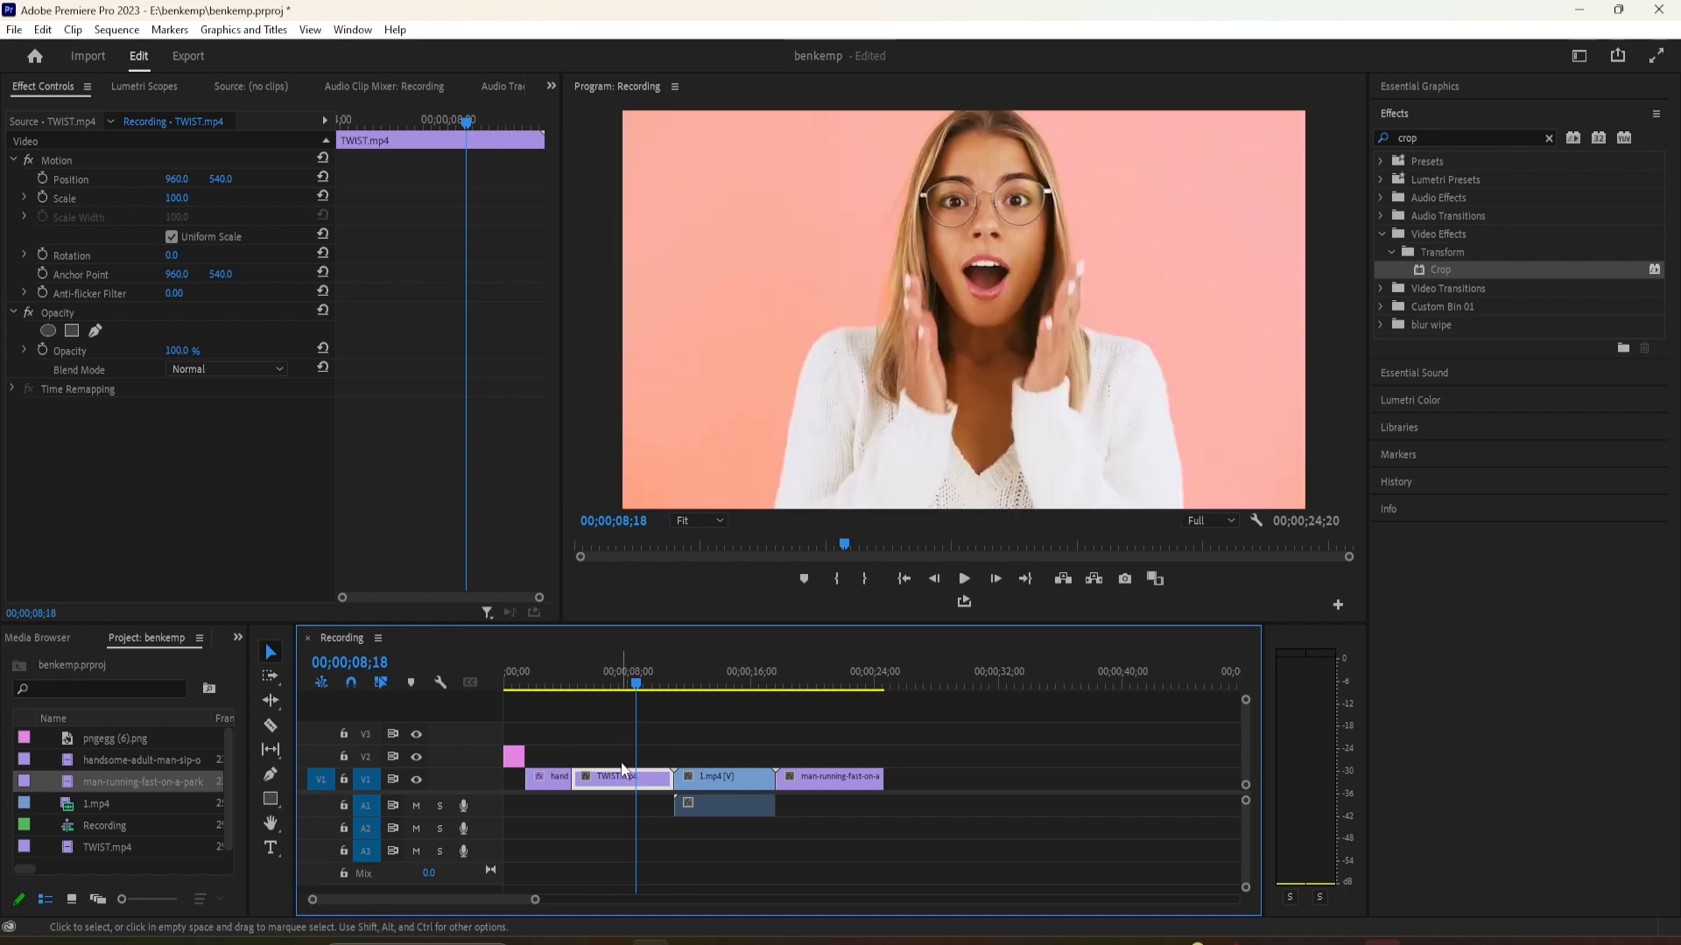
{"action": "left_click_drag", "start_coordinate": [637, 690], "coordinate": [607, 696]}
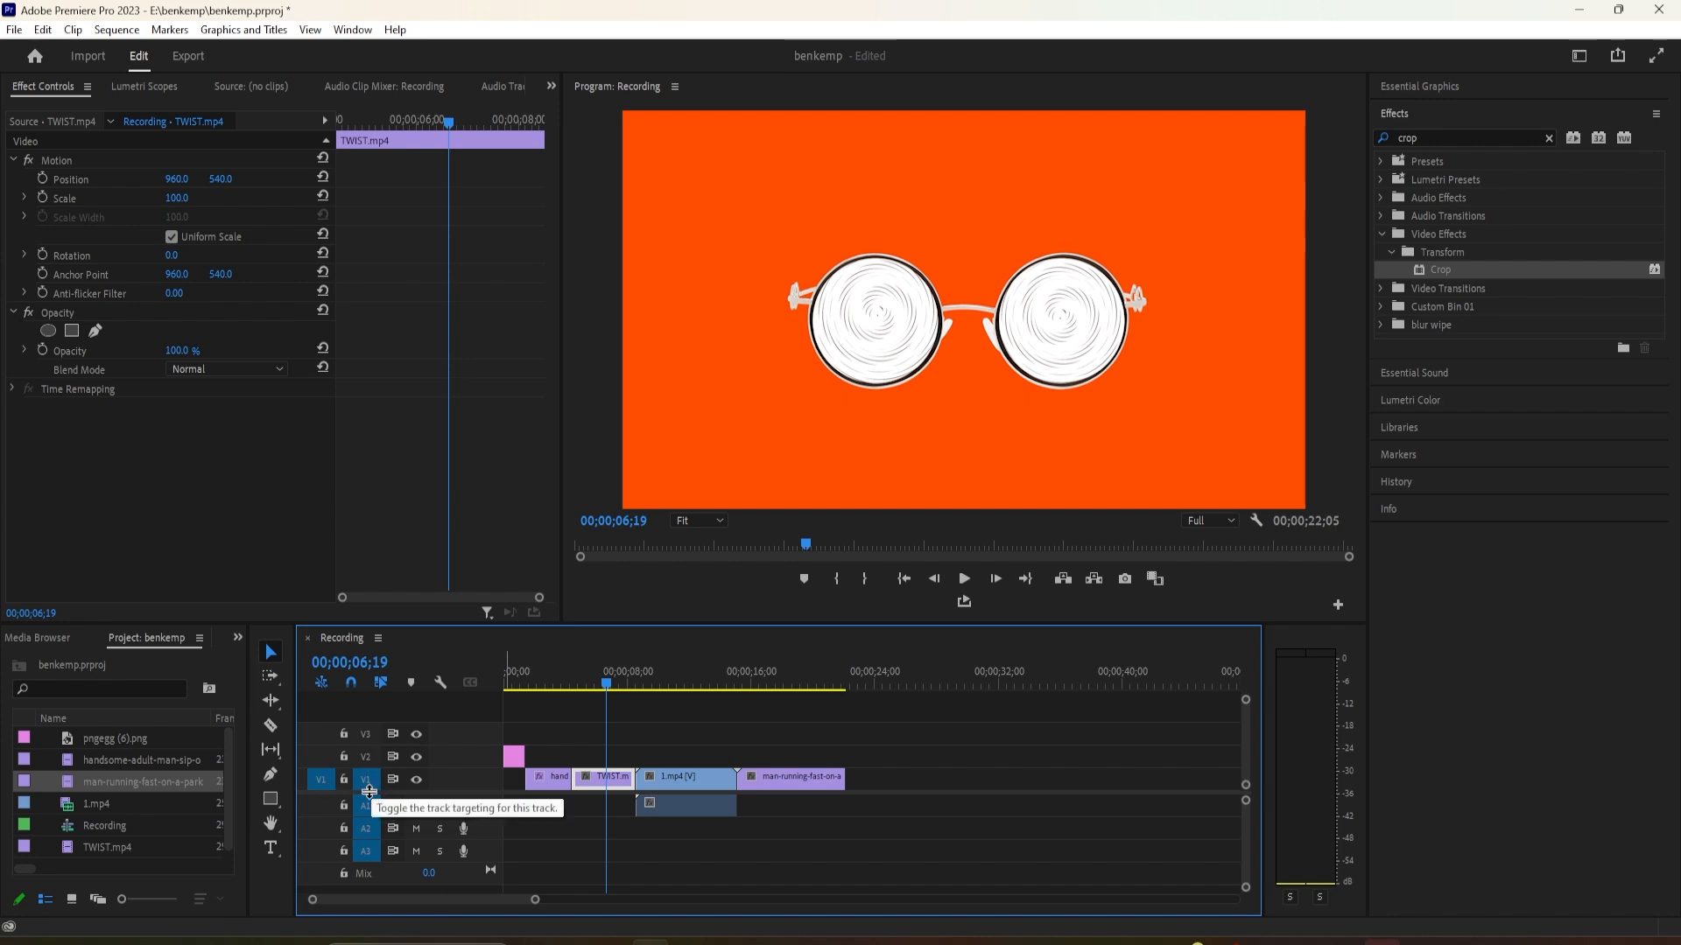
{"action": "left_click_drag", "start_coordinate": [591, 686], "coordinate": [622, 713]}
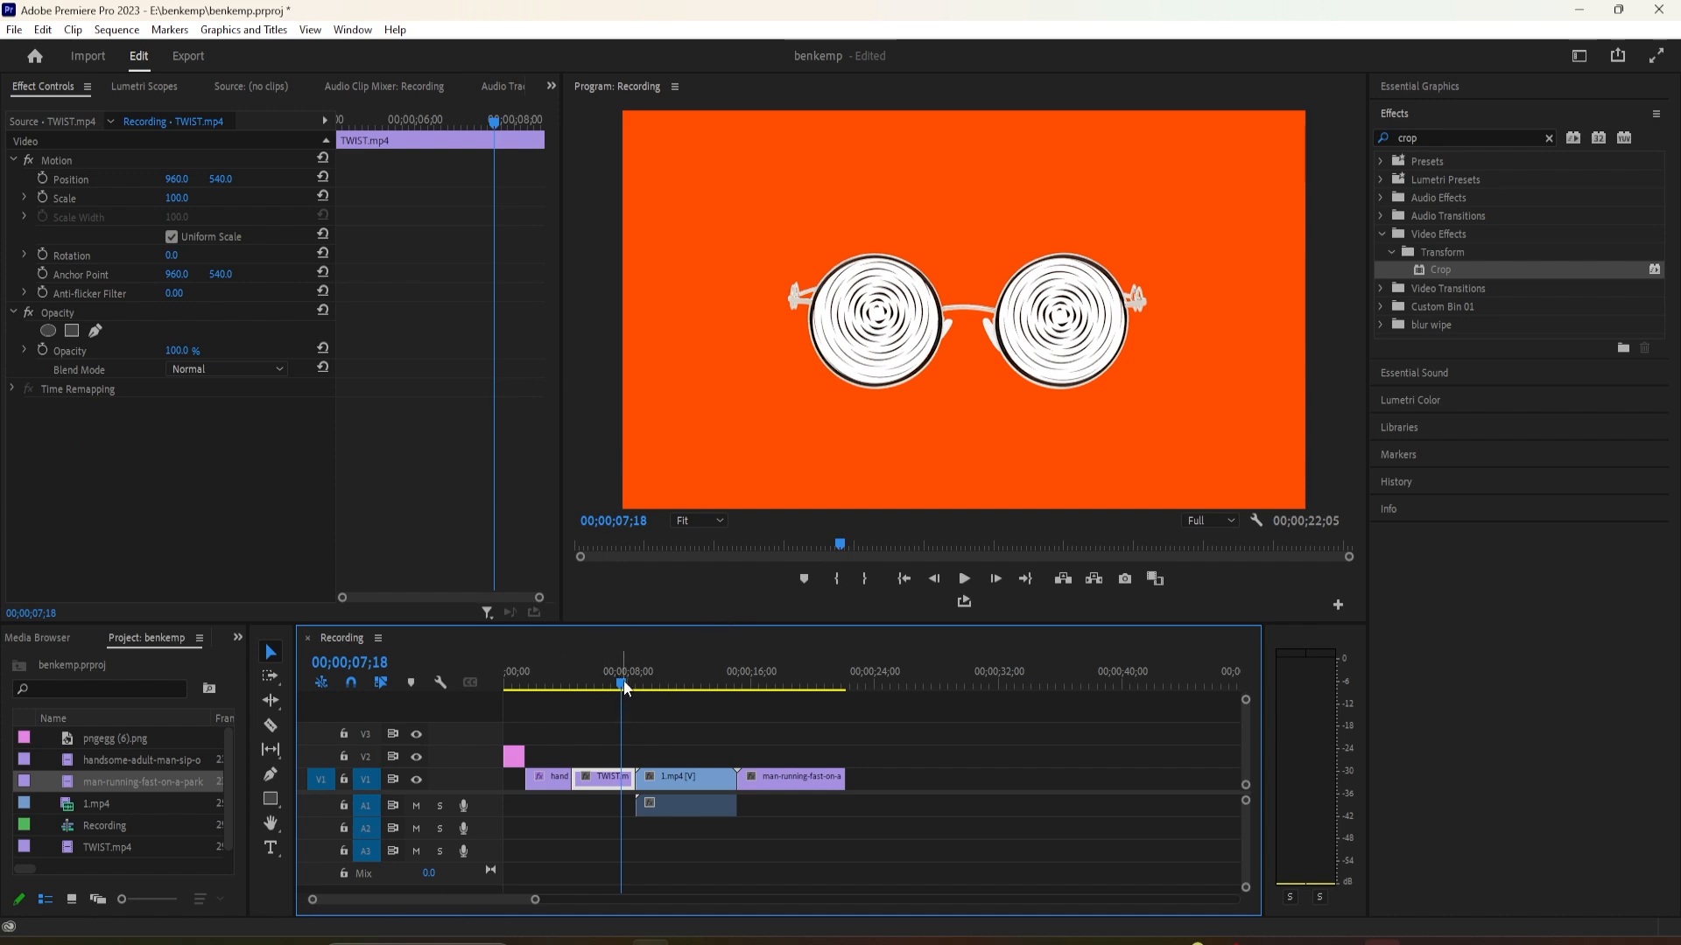
Move the playhead to 00;00;14;01 and unlink the audio of 1.mp4 from its video
{"action": "left_click_drag", "start_coordinate": [625, 688], "coordinate": [723, 738]}
{"action": "left_click", "coordinate": [758, 814]}
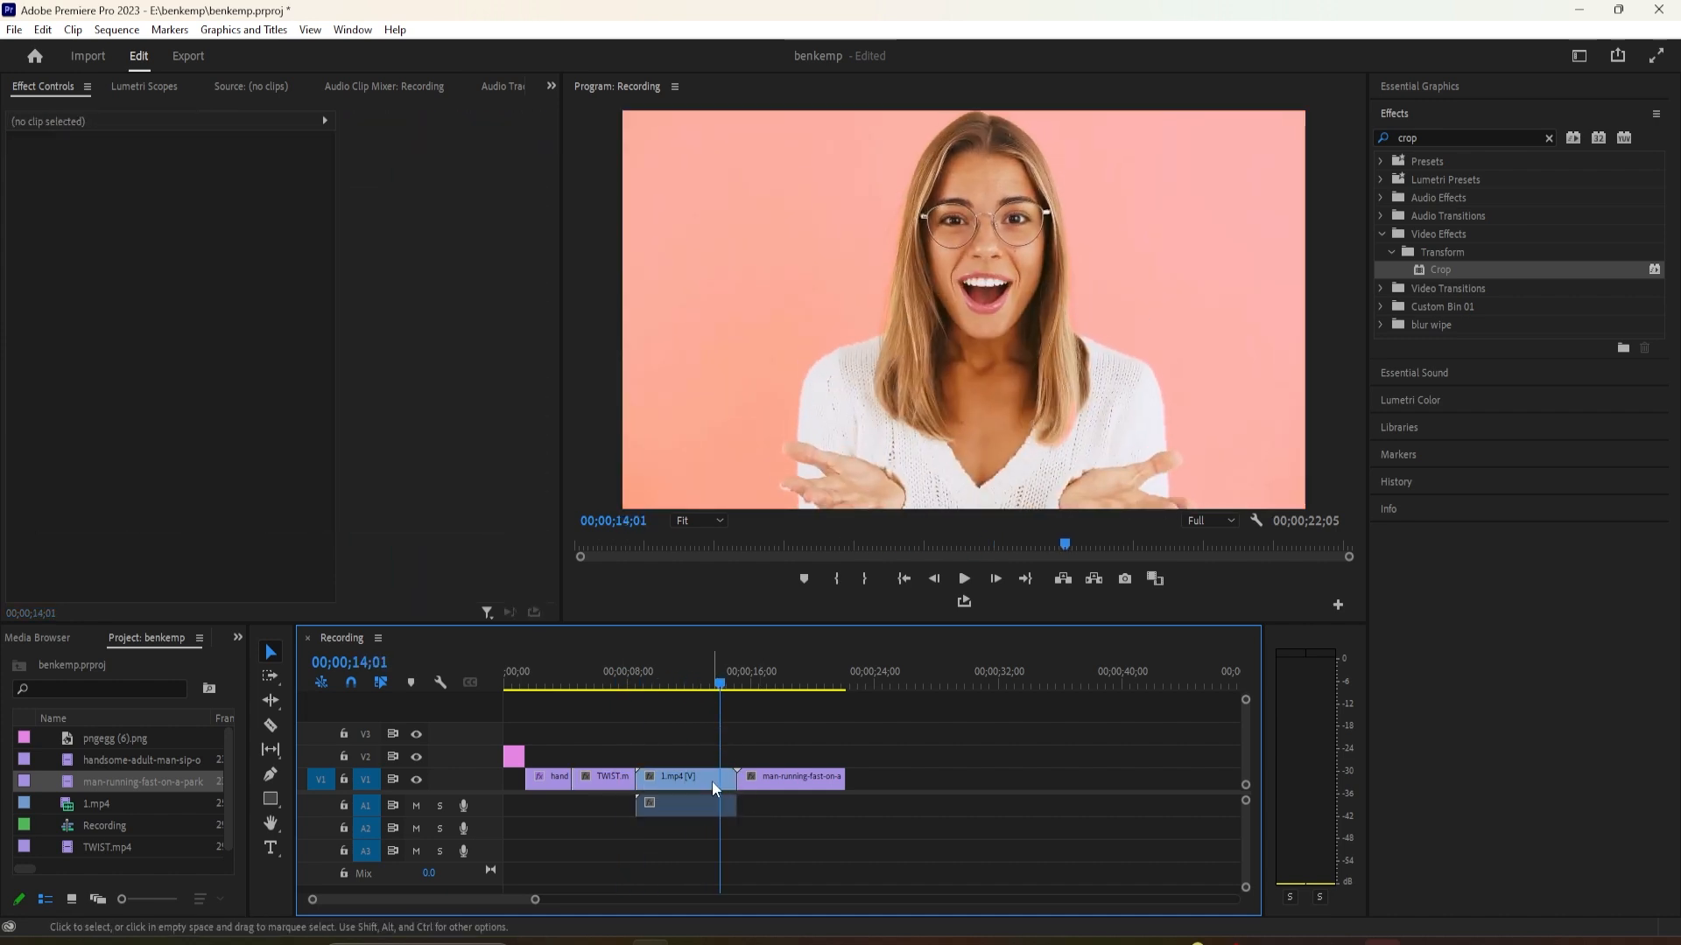
{"action": "left_click", "coordinate": [711, 807]}
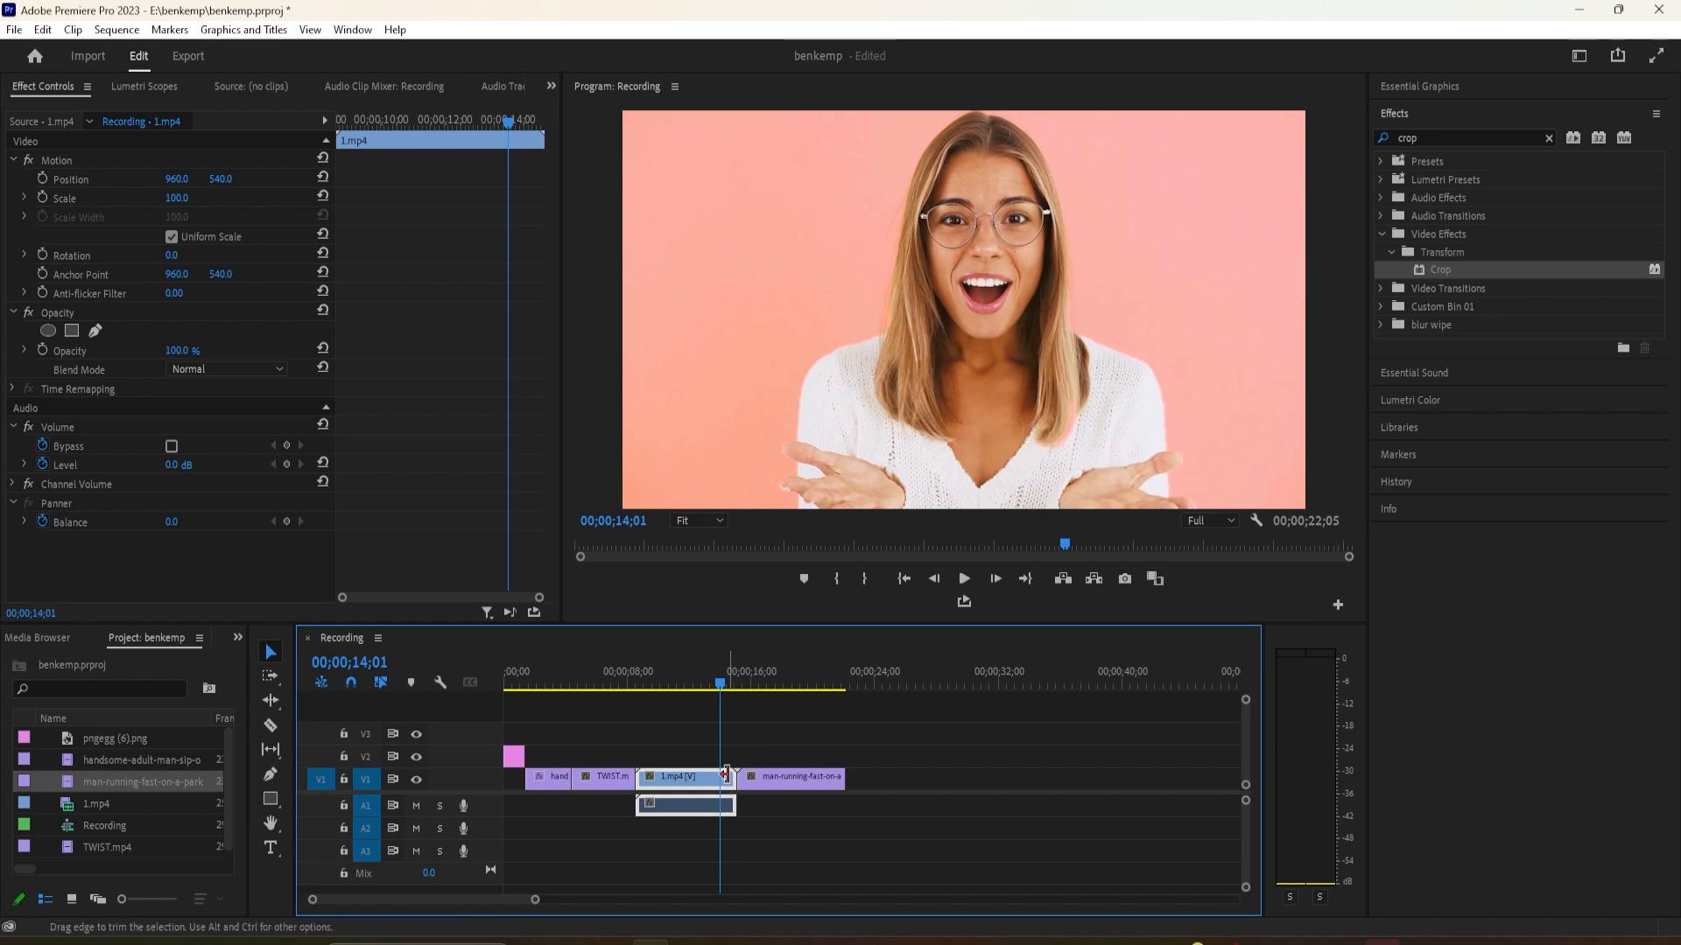
{"action": "right_click", "coordinate": [709, 812]}
{"action": "left_click", "coordinate": [698, 812]}
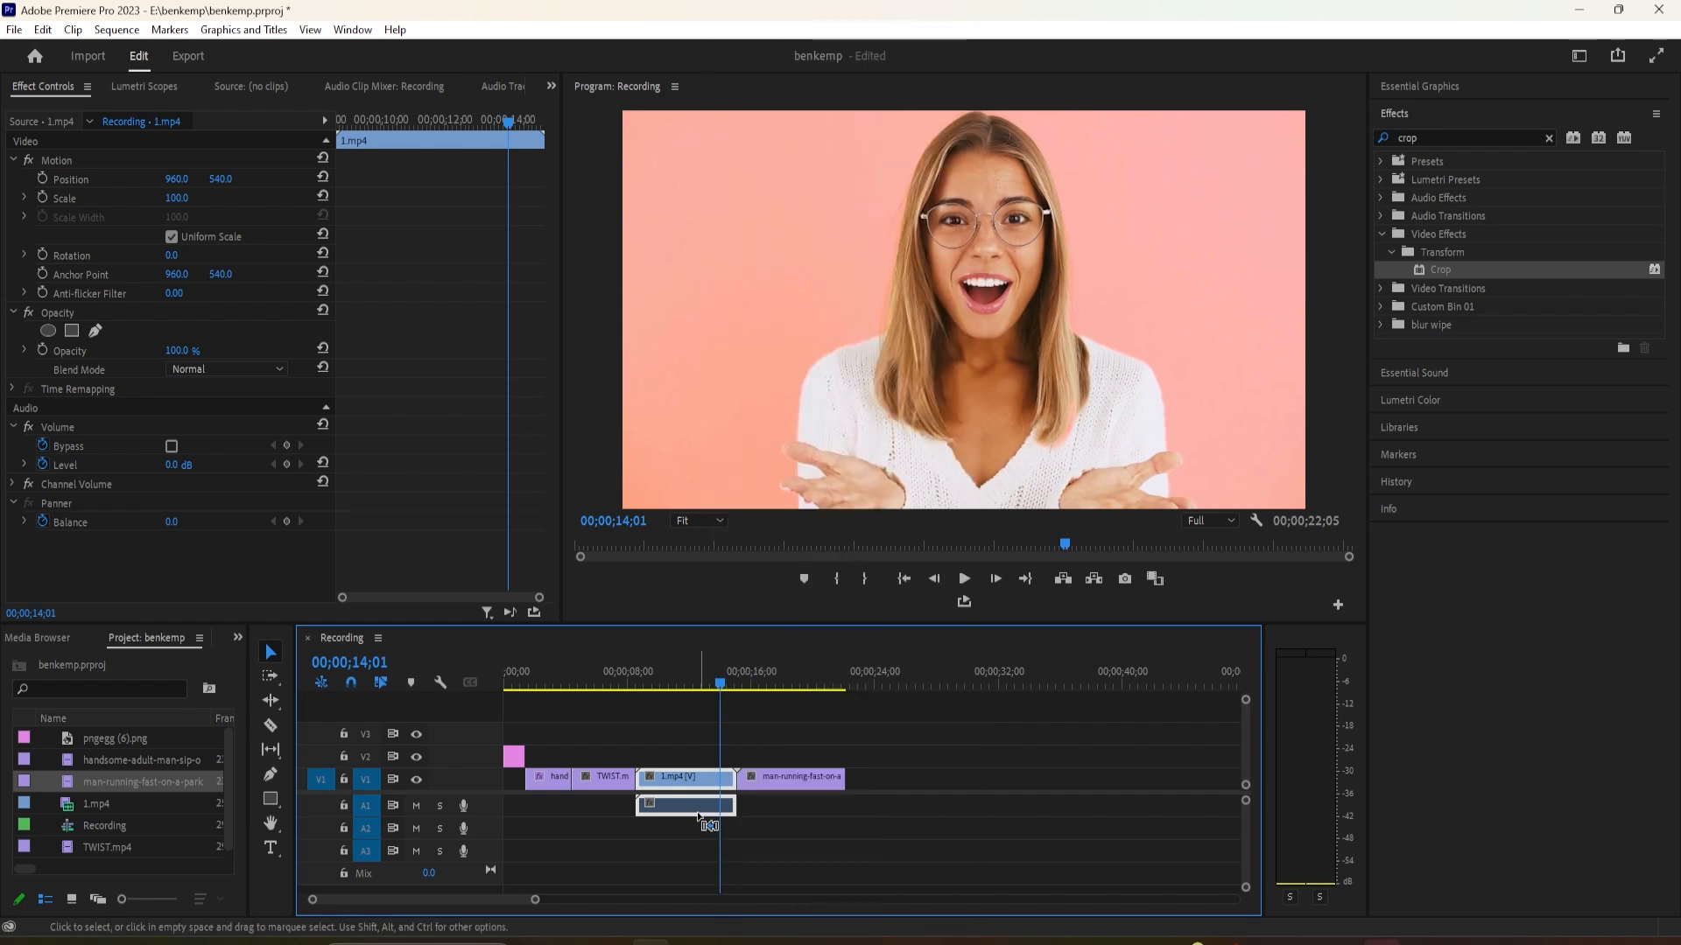
{"action": "left_click", "coordinate": [712, 812], "text": "alt"}
{"action": "right_click", "coordinate": [712, 807]}
{"action": "left_click", "coordinate": [723, 822]}
Apply the default audio transition to the end of 1.mp4's audio on A1 and lengthen the fade toward the clip's start
{"action": "right_click", "coordinate": [740, 804]}
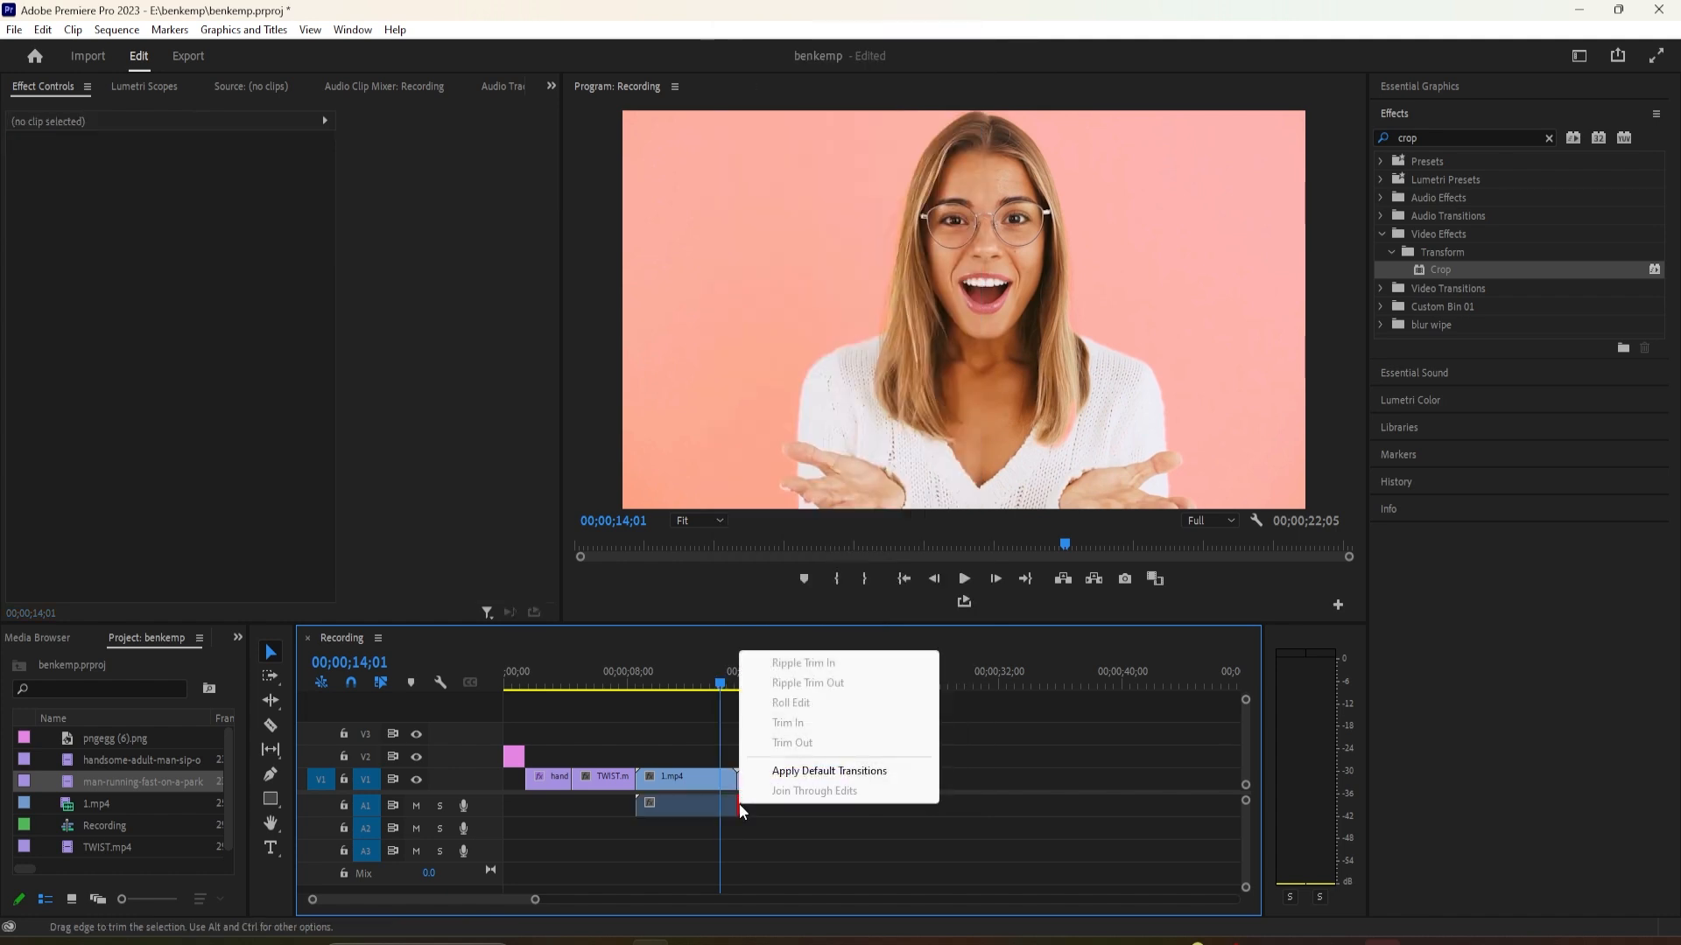
{"action": "left_click", "coordinate": [779, 772]}
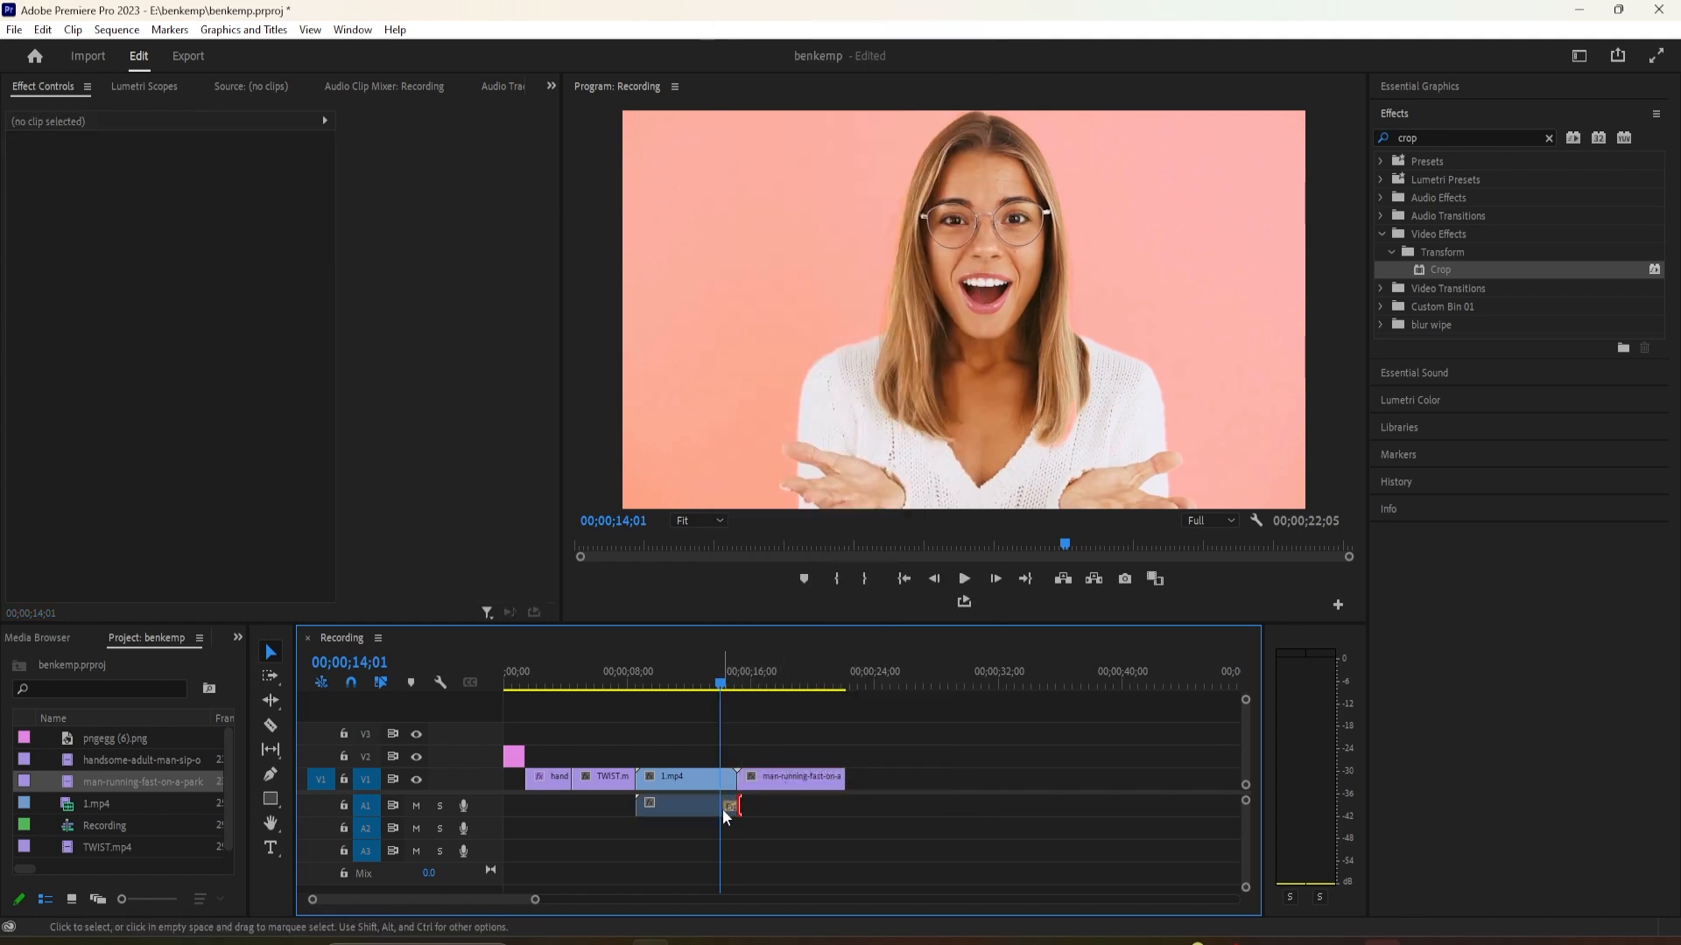
{"action": "scroll", "coordinate": [781, 785], "scroll_direction": "up", "scroll_amount": 6}
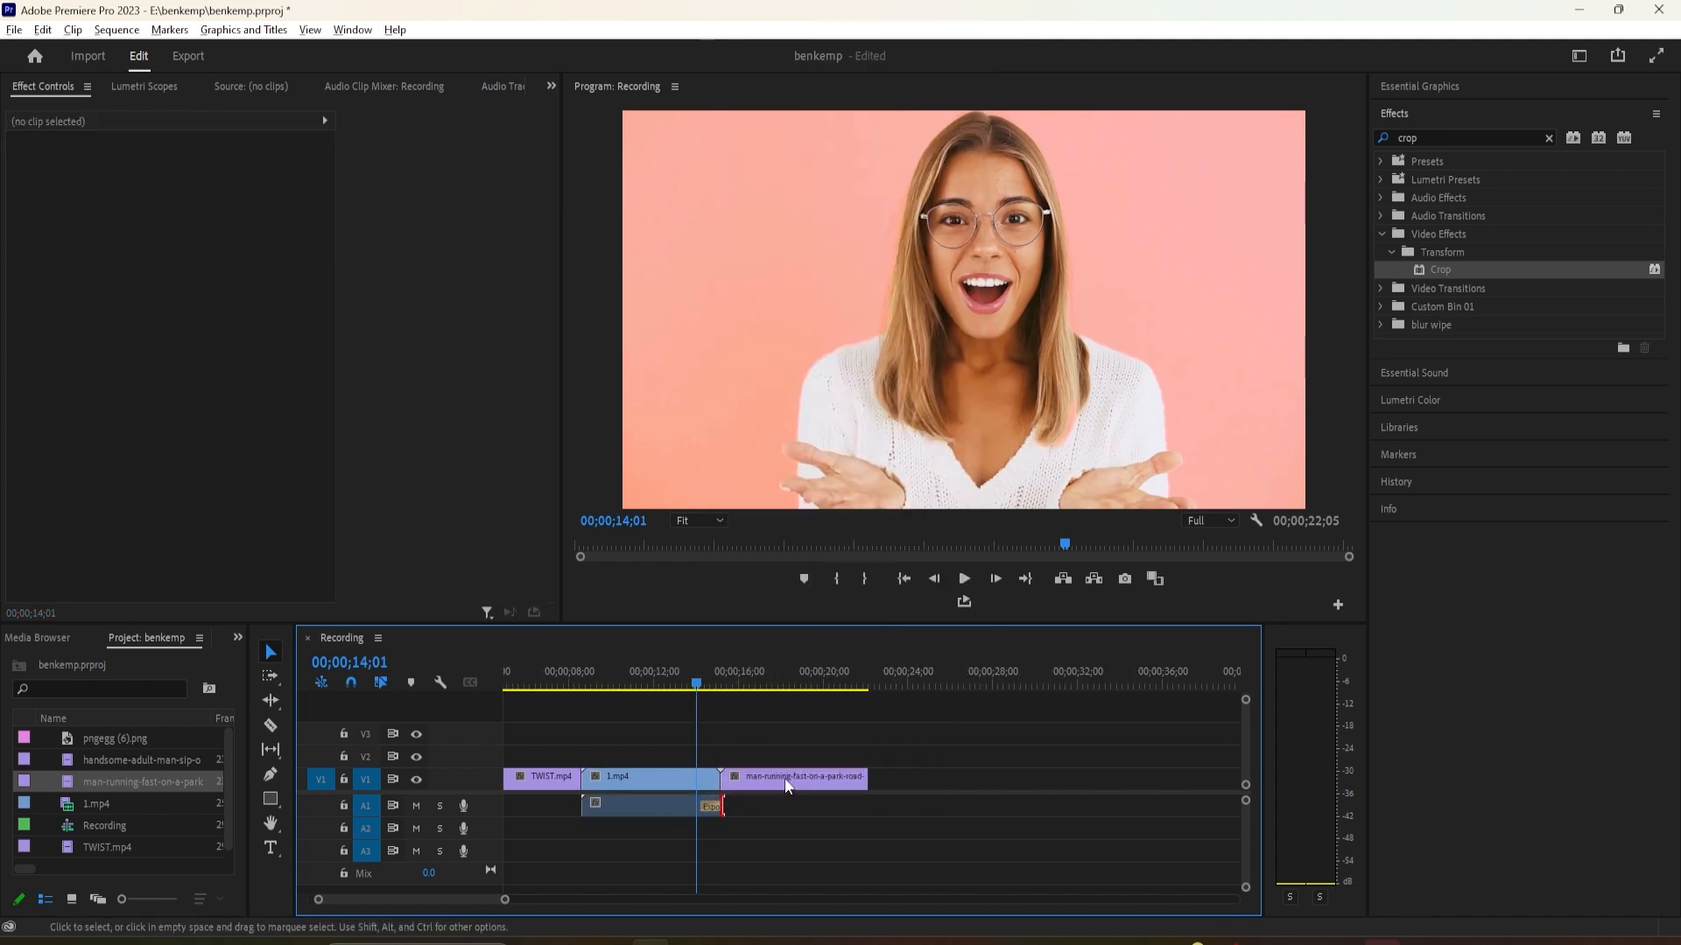
{"action": "left_click", "coordinate": [723, 812]}
{"action": "left_click_drag", "start_coordinate": [701, 808], "coordinate": [662, 814]}
Apply the default video transition between 1.mp4 and the man-running clip, lengthen it to 00;00;02;01, and preview it at 00;00;15;11
{"action": "left_click", "coordinate": [698, 686]}
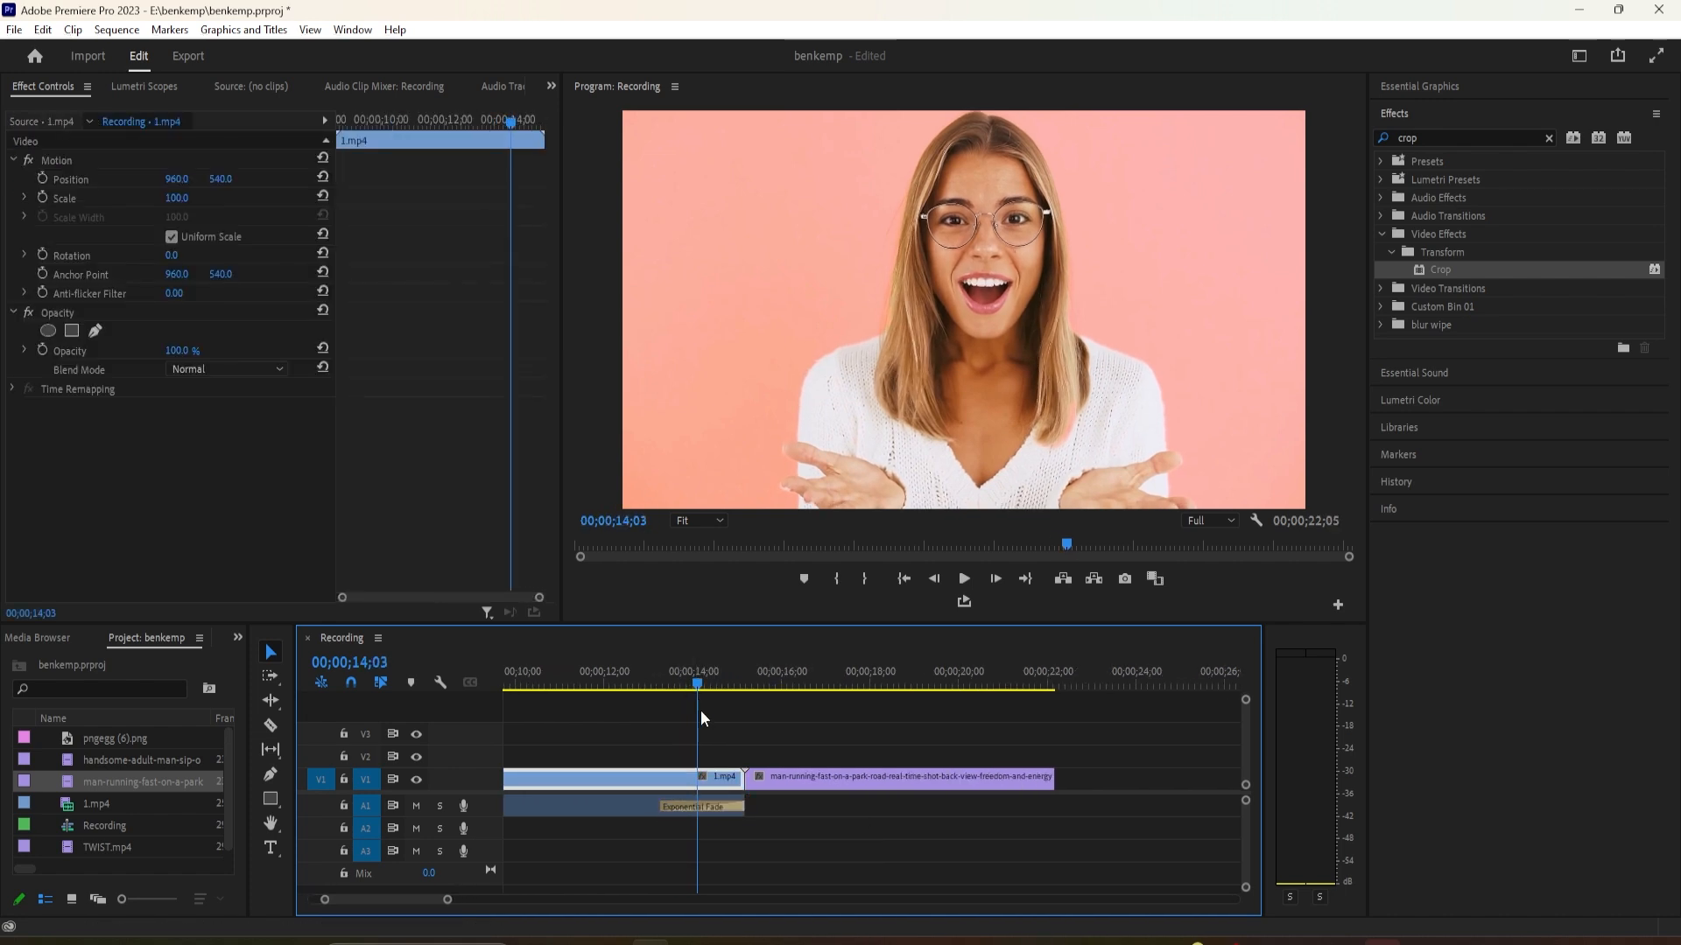
{"action": "right_click", "coordinate": [746, 776]}
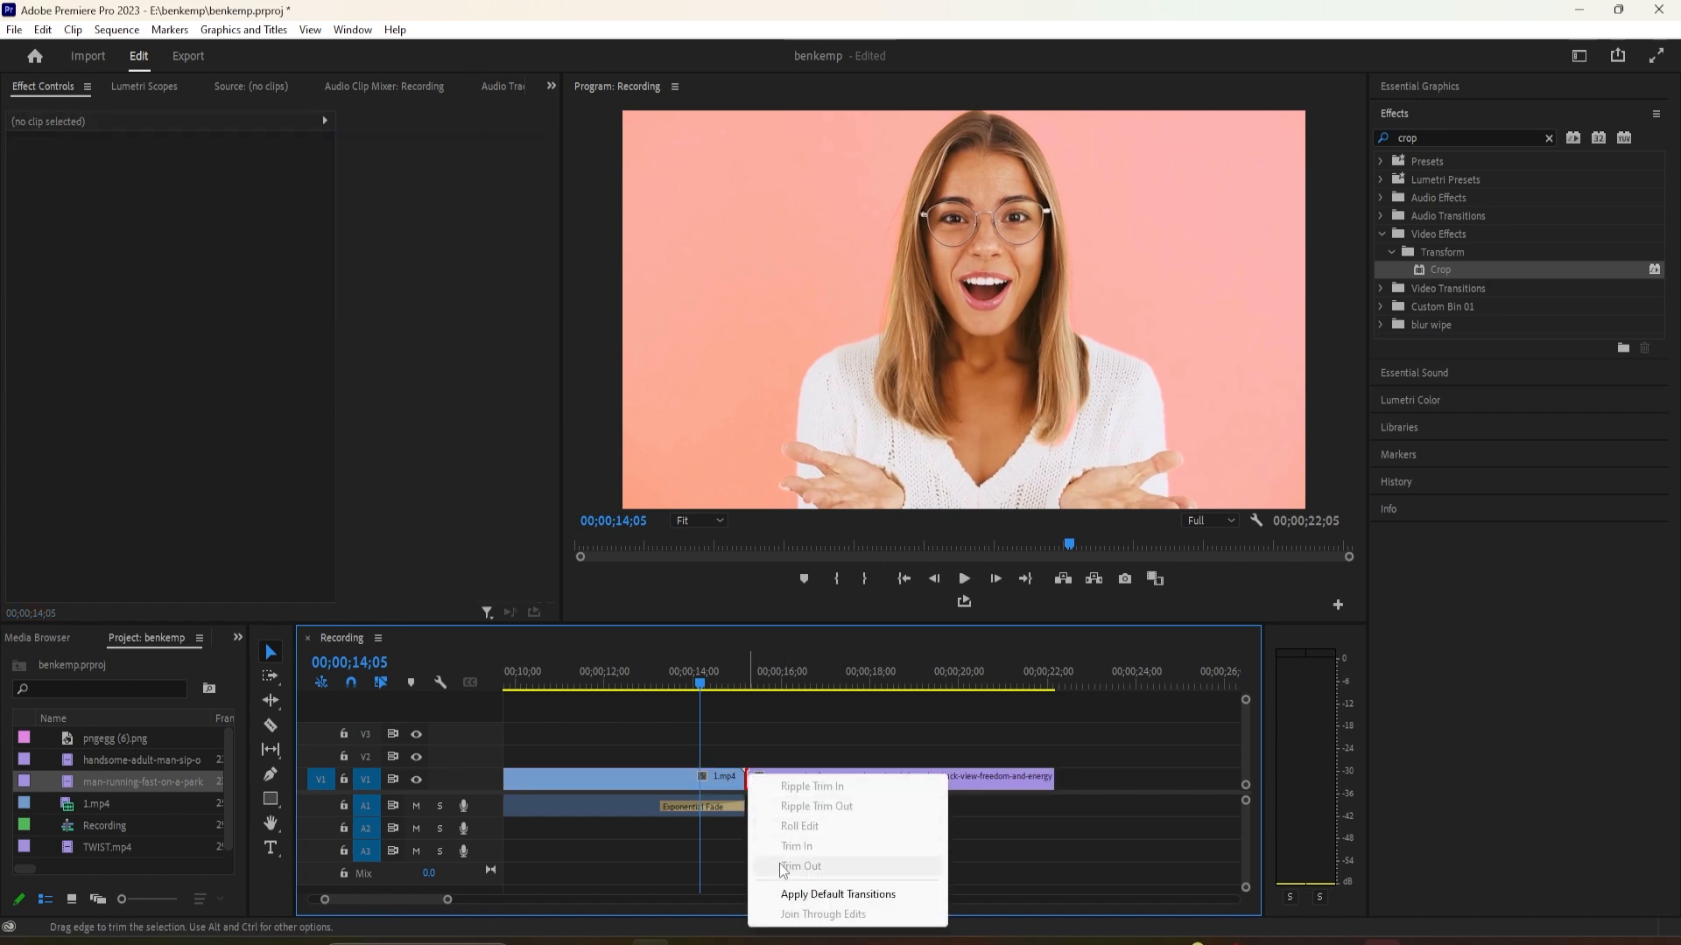
{"action": "left_click", "coordinate": [792, 893]}
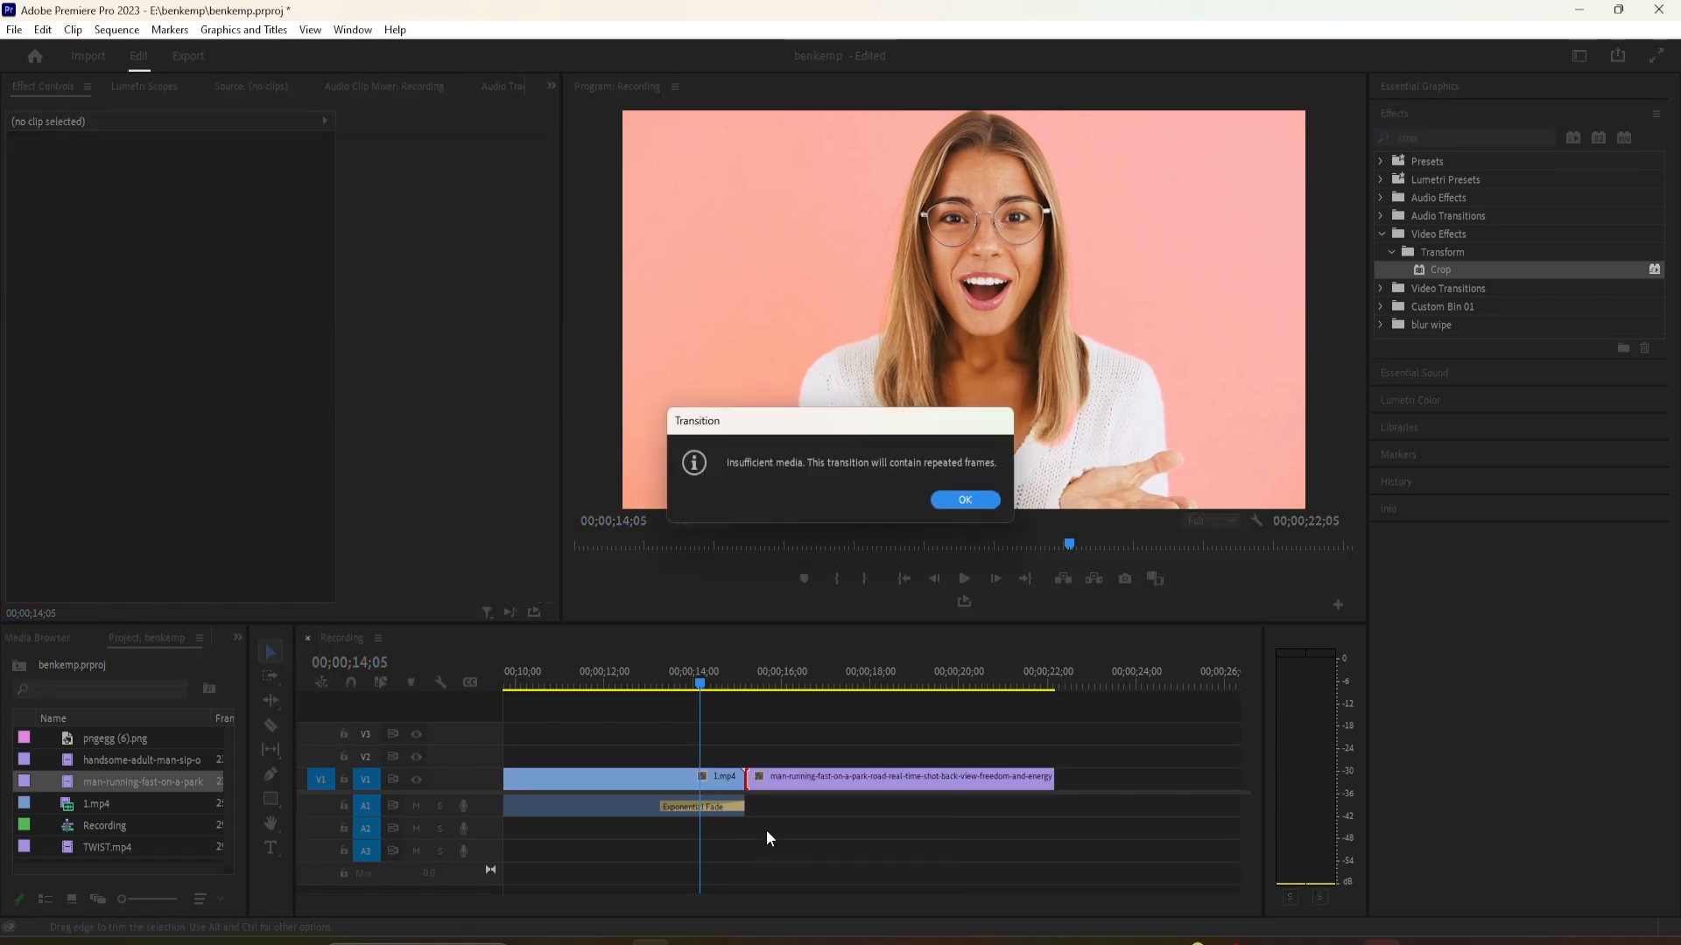
{"action": "left_click", "coordinate": [965, 502]}
{"action": "left_click_drag", "start_coordinate": [760, 780], "coordinate": [821, 779]}
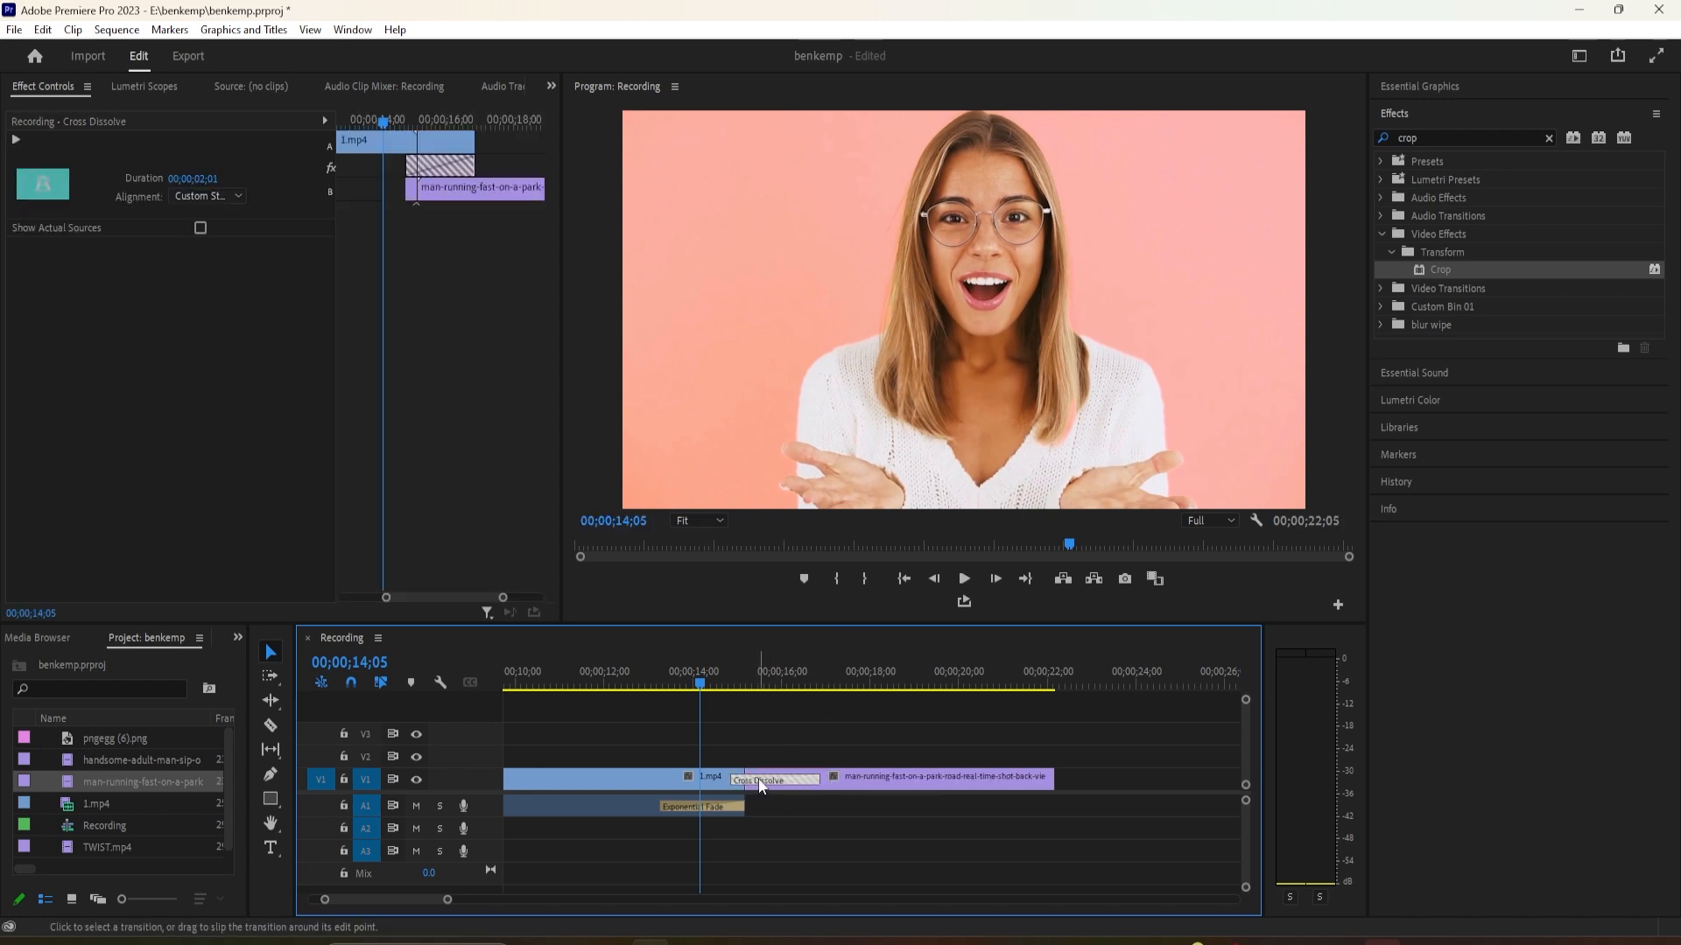
{"action": "left_click_drag", "start_coordinate": [699, 684], "coordinate": [754, 753]}
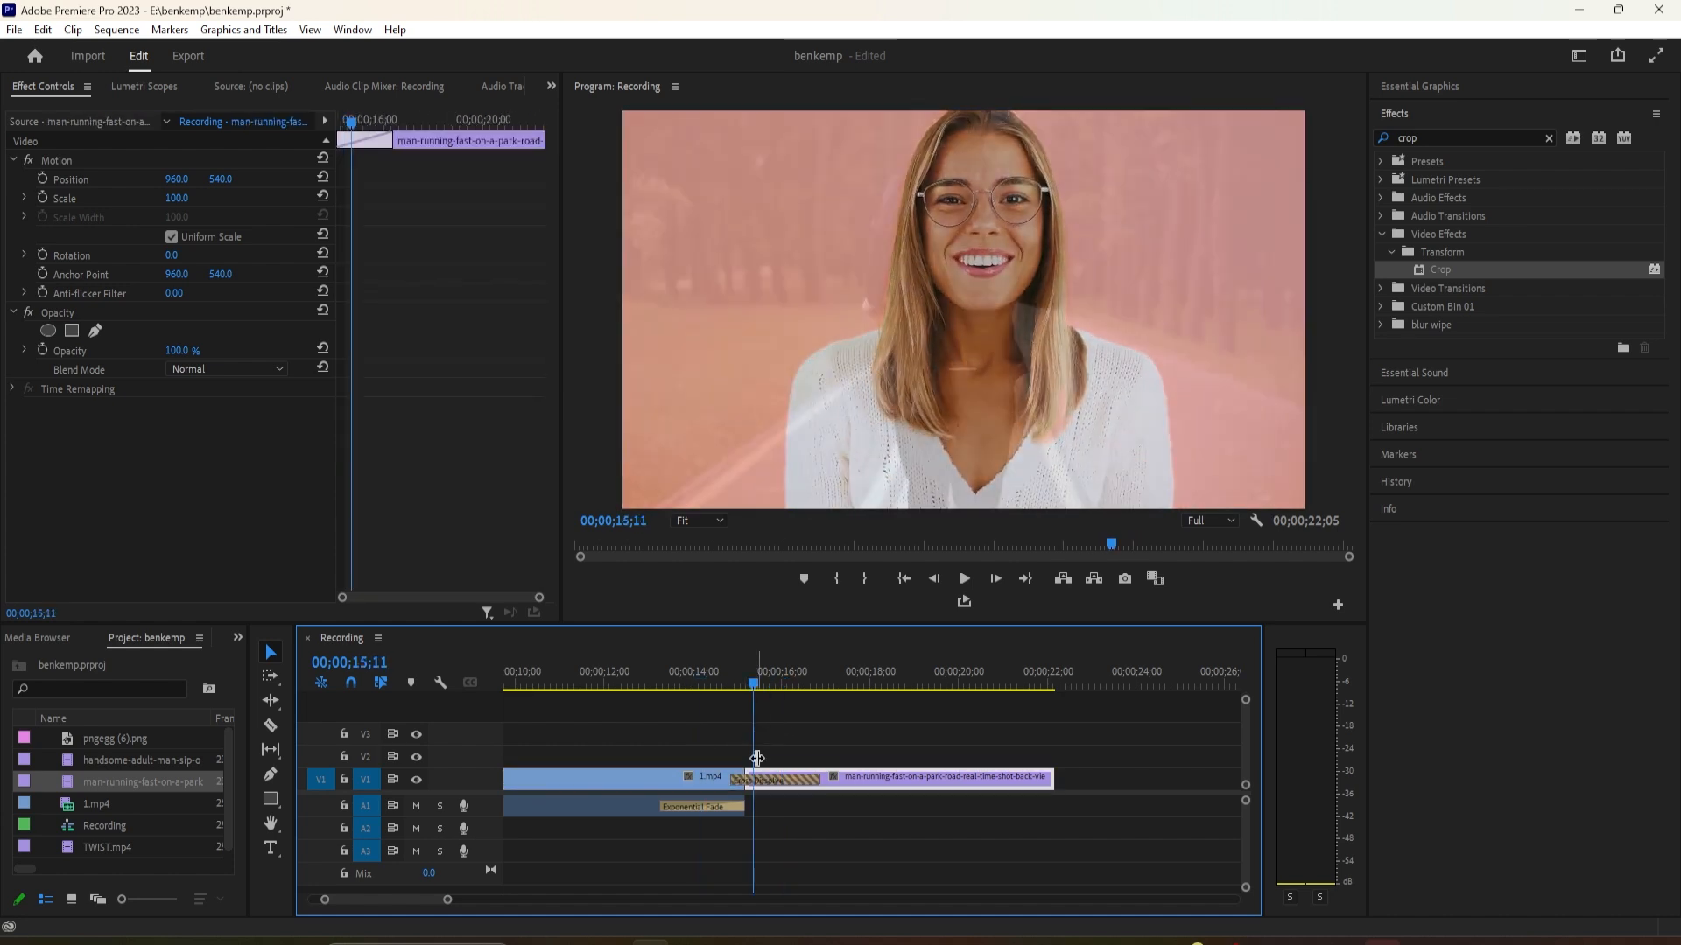
Apply the default transition to the end of the man-running clip and lengthen it to 00;00;02;19
{"action": "scroll", "coordinate": [759, 772], "scroll_direction": "down", "scroll_amount": 7}
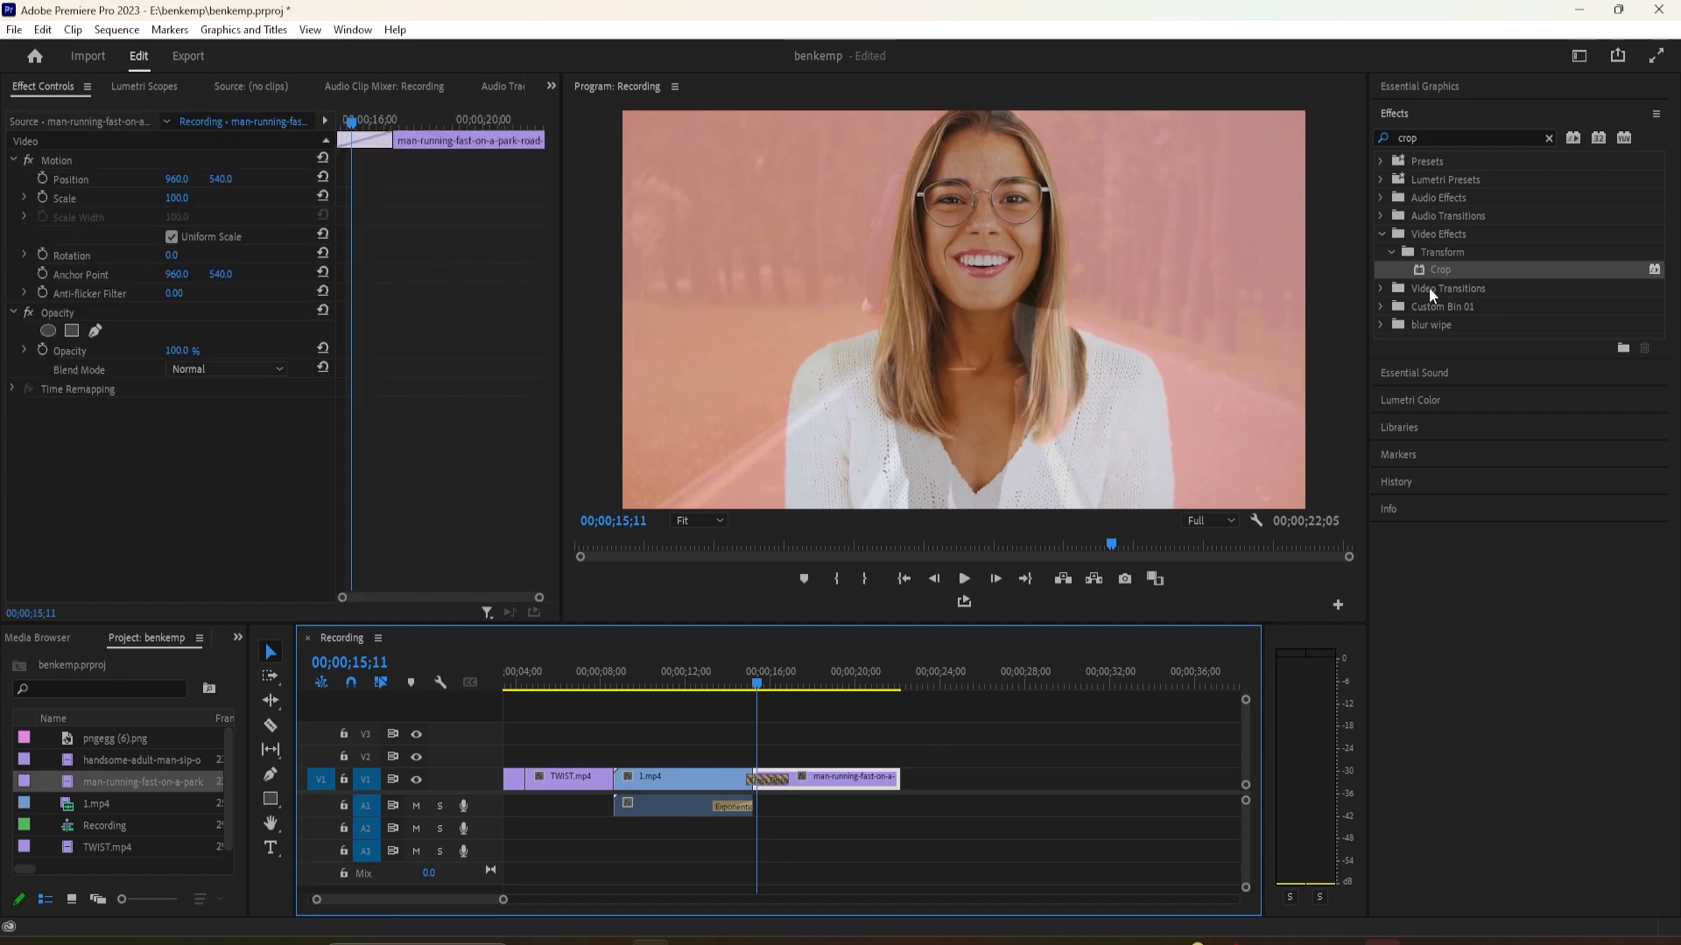
{"action": "right_click", "coordinate": [899, 775]}
{"action": "left_click", "coordinate": [952, 888]}
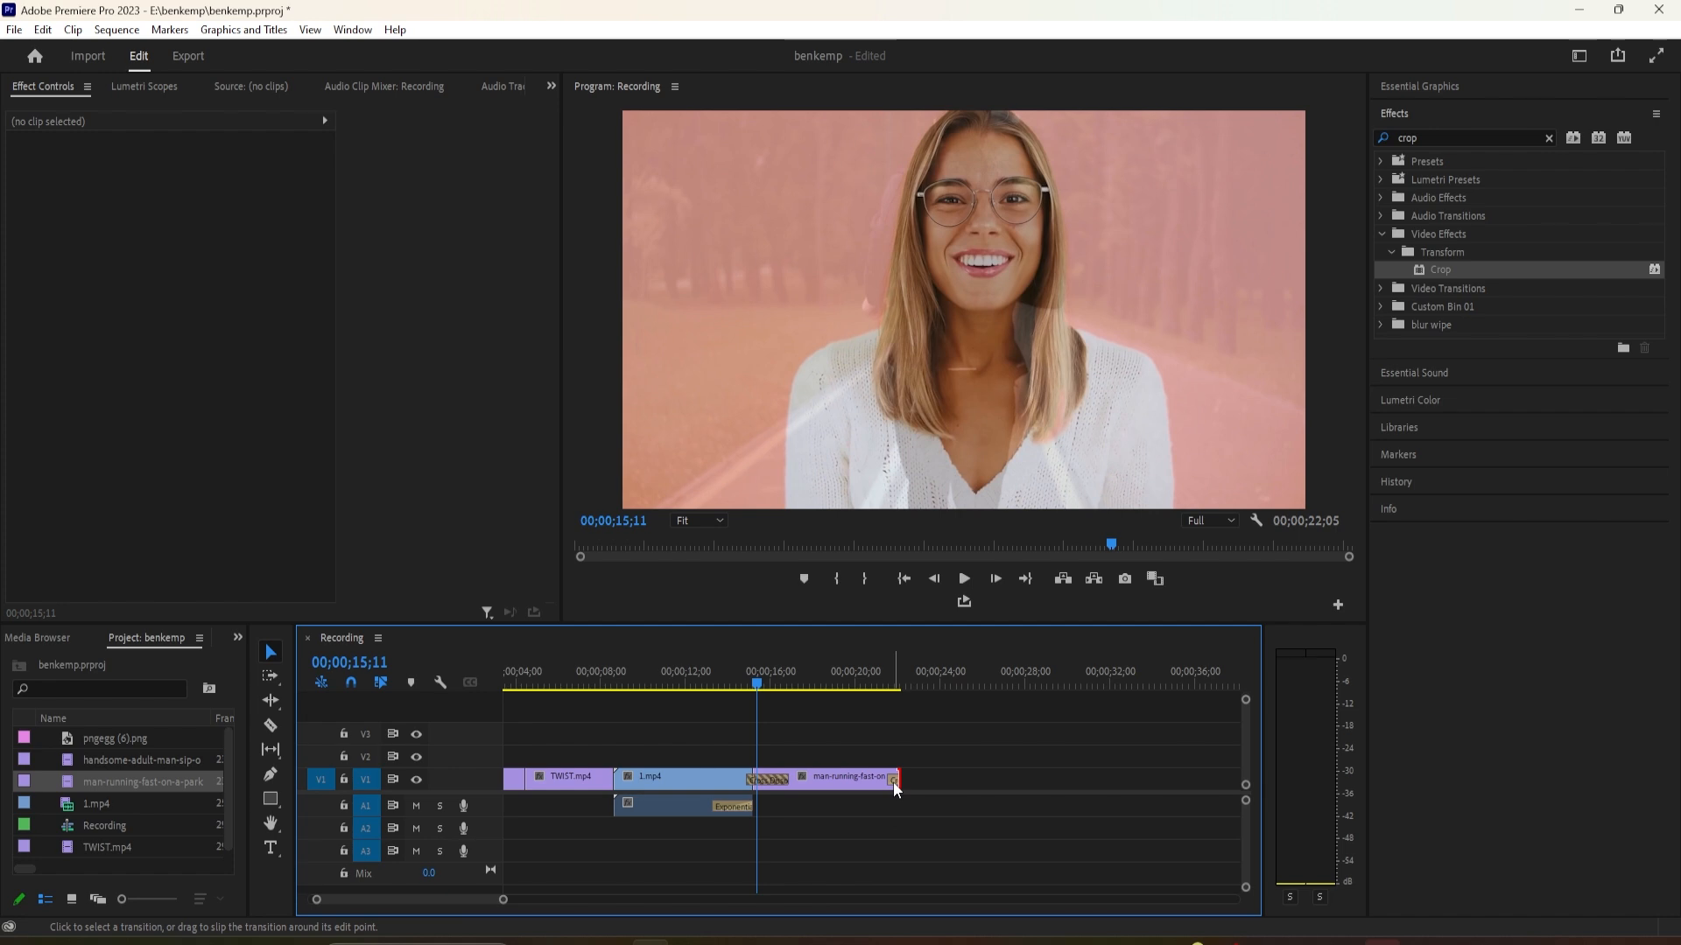
{"action": "left_click_drag", "start_coordinate": [893, 779], "coordinate": [842, 779]}
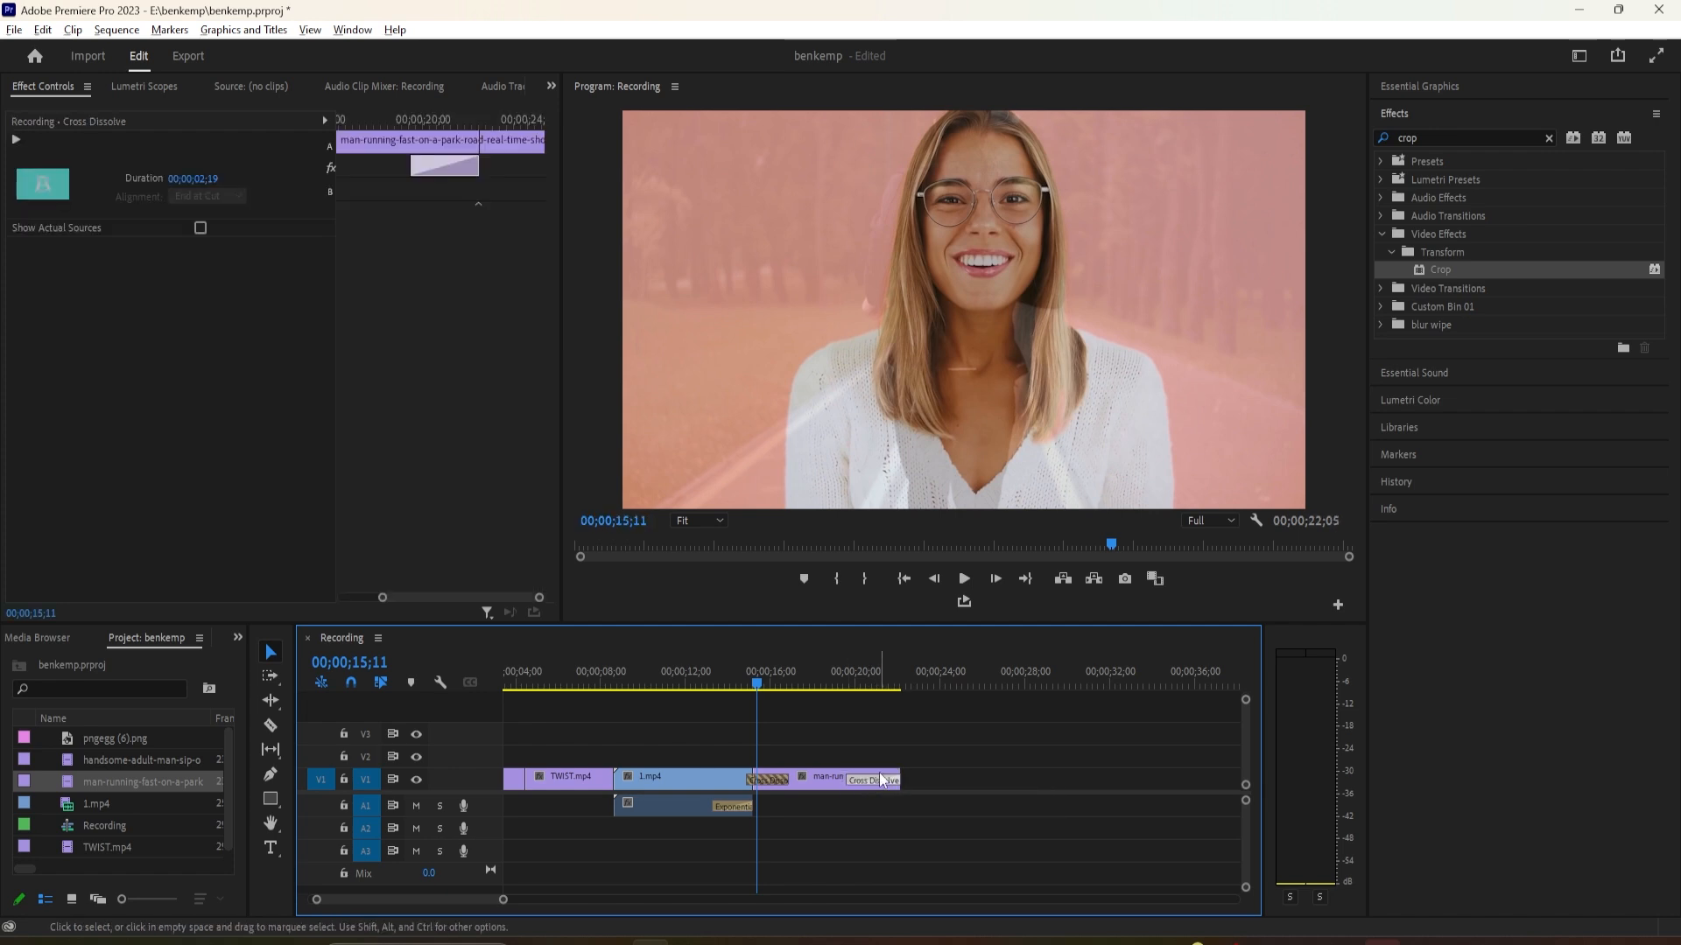
Play the sequence to its end to preview the transitions, and return the playhead to 00;00;13;22
{"action": "scroll", "coordinate": [840, 770], "scroll_direction": "up", "scroll_amount": 2}
{"action": "left_click", "coordinate": [832, 685]}
{"action": "key", "text": "space"}
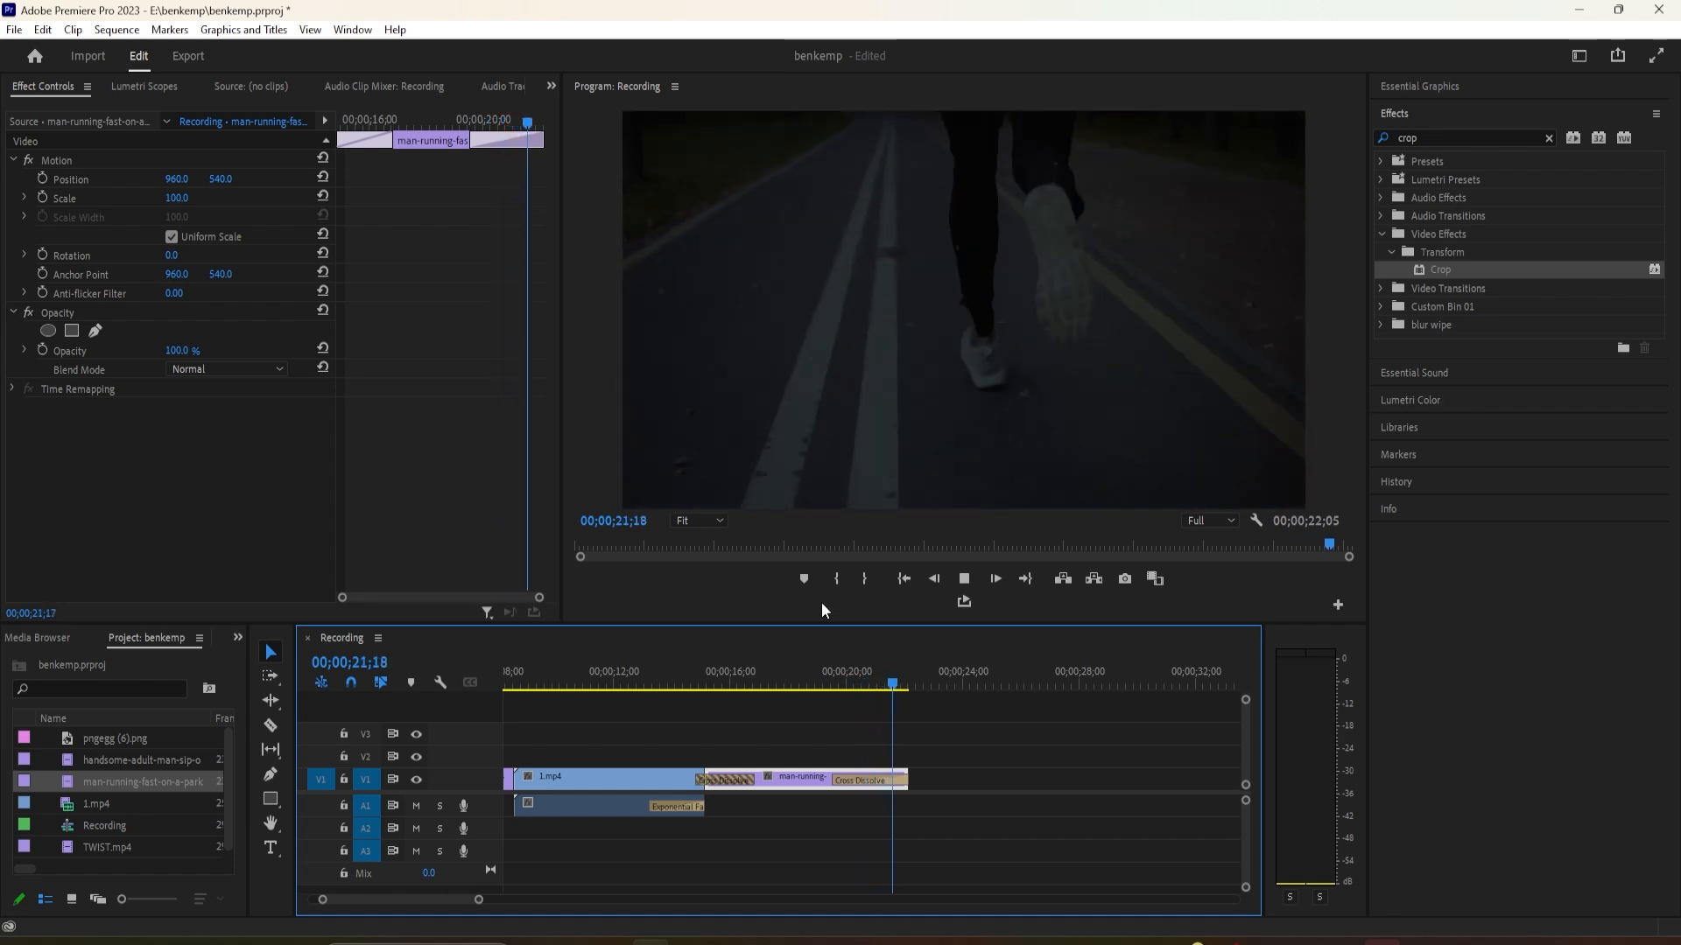
{"action": "left_click_drag", "start_coordinate": [907, 685], "coordinate": [664, 754]}
Undo the video transitions on 1.mp4 and the man-running clip, and delete the Exponential Fade from 1.mp4's audio
{"action": "key", "text": "ctrl+z"}
{"action": "key", "text": "ctrl+z"}
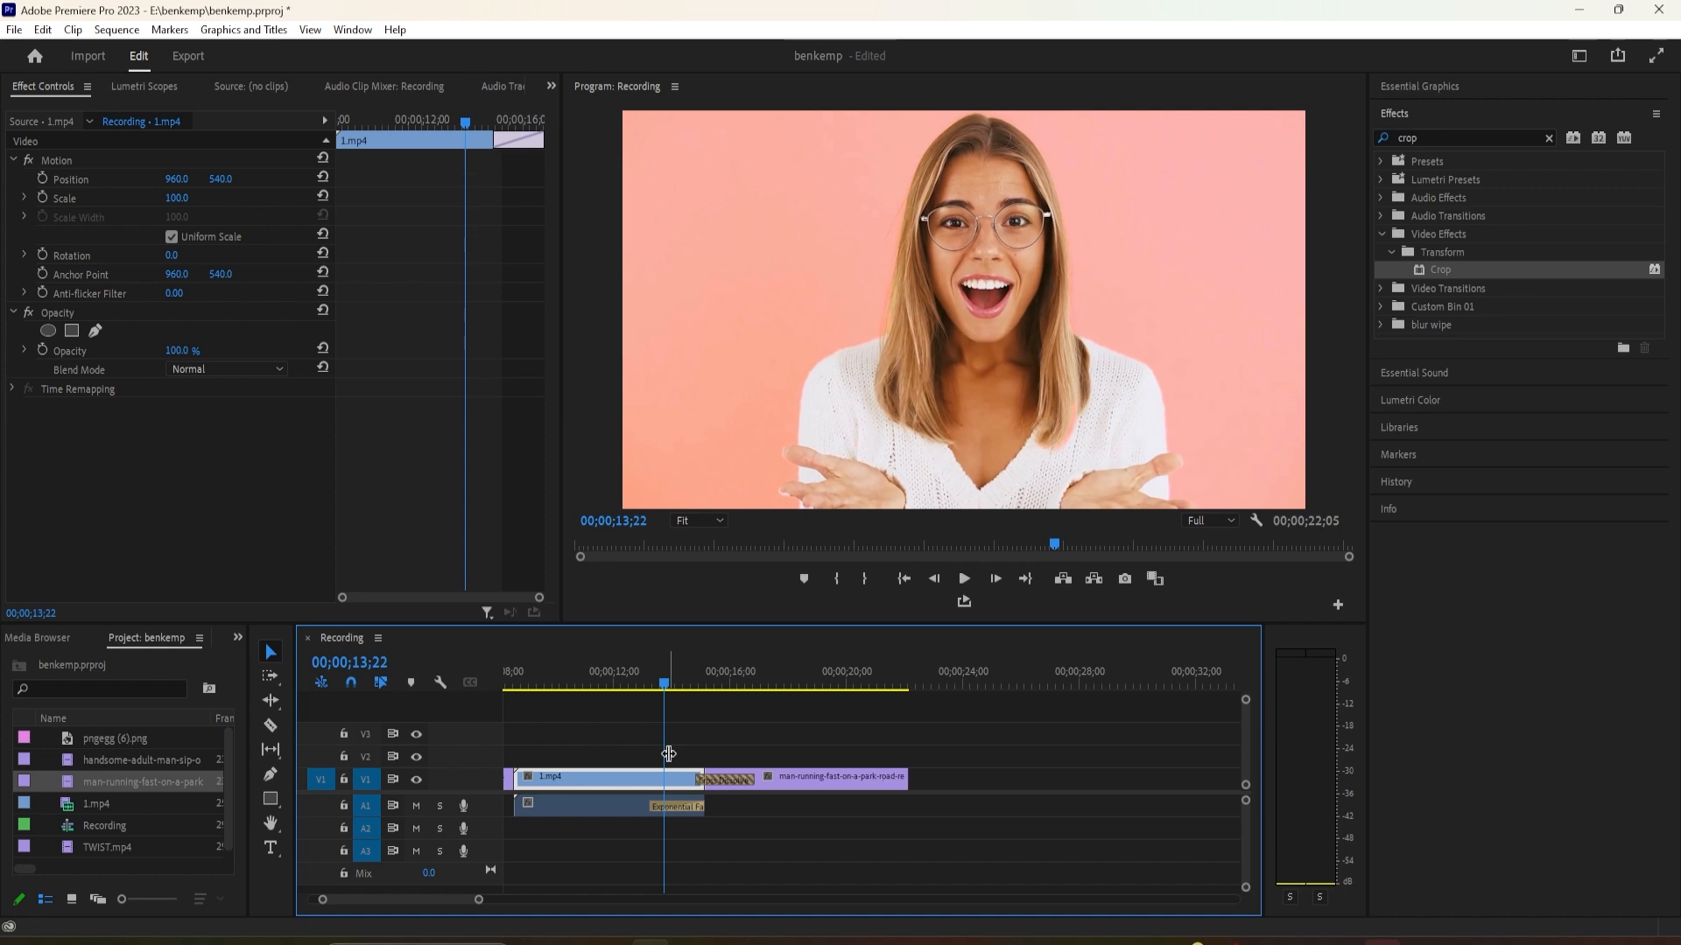
{"action": "key", "text": "ctrl+z"}
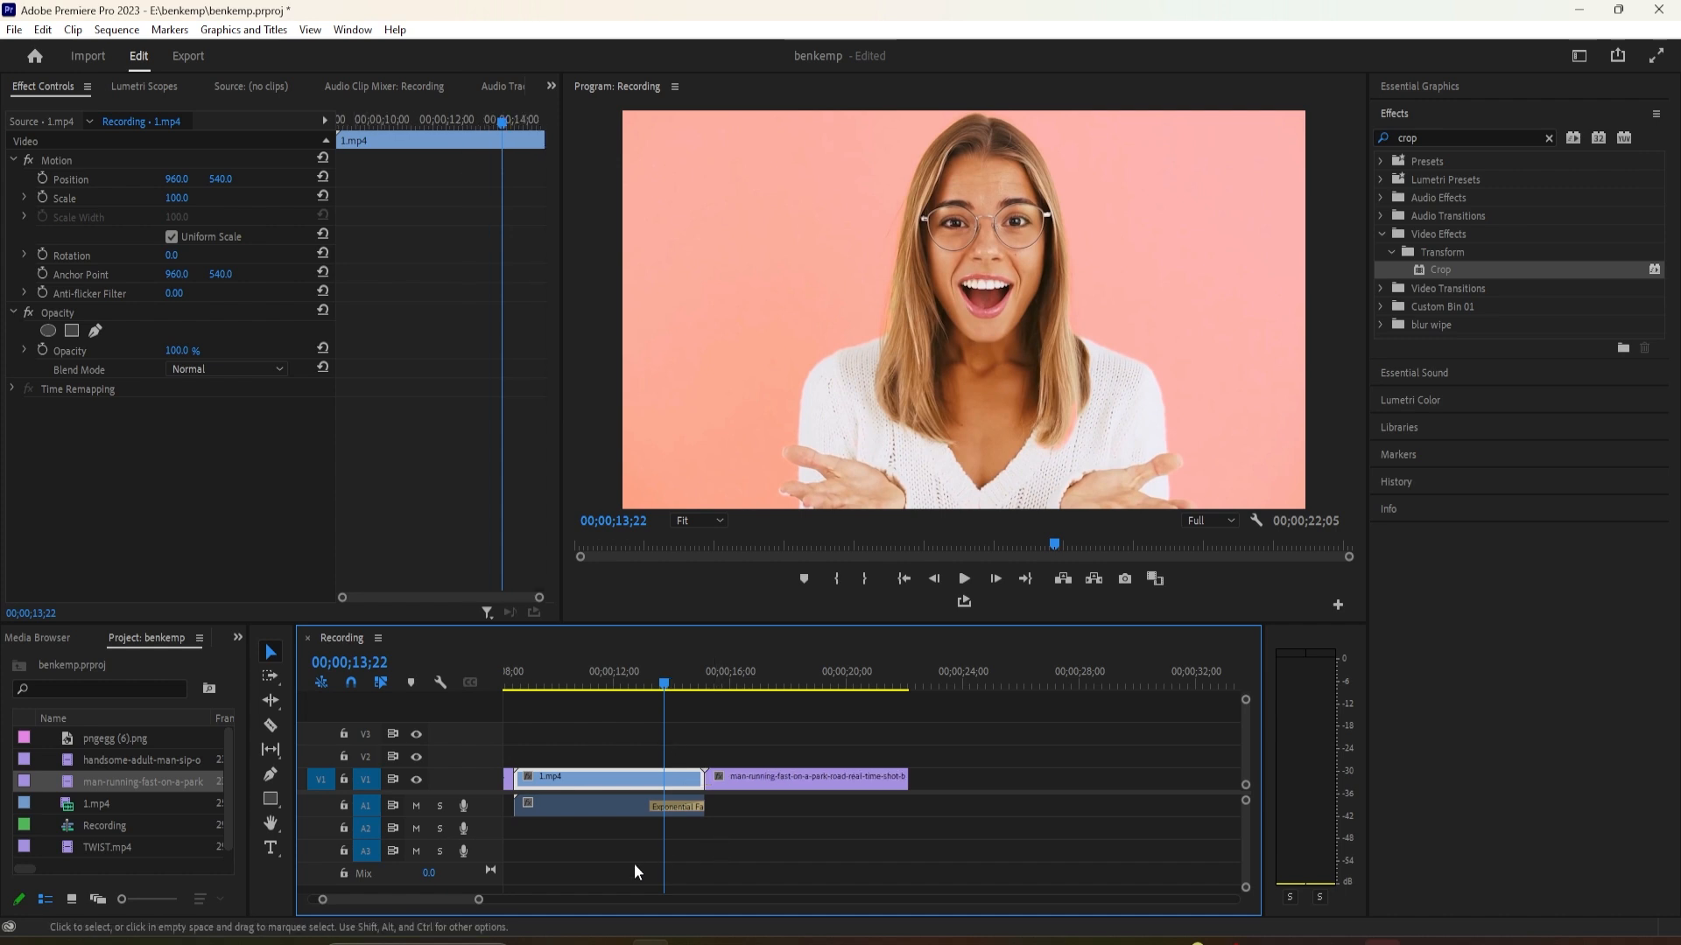
{"action": "left_click", "coordinate": [660, 808]}
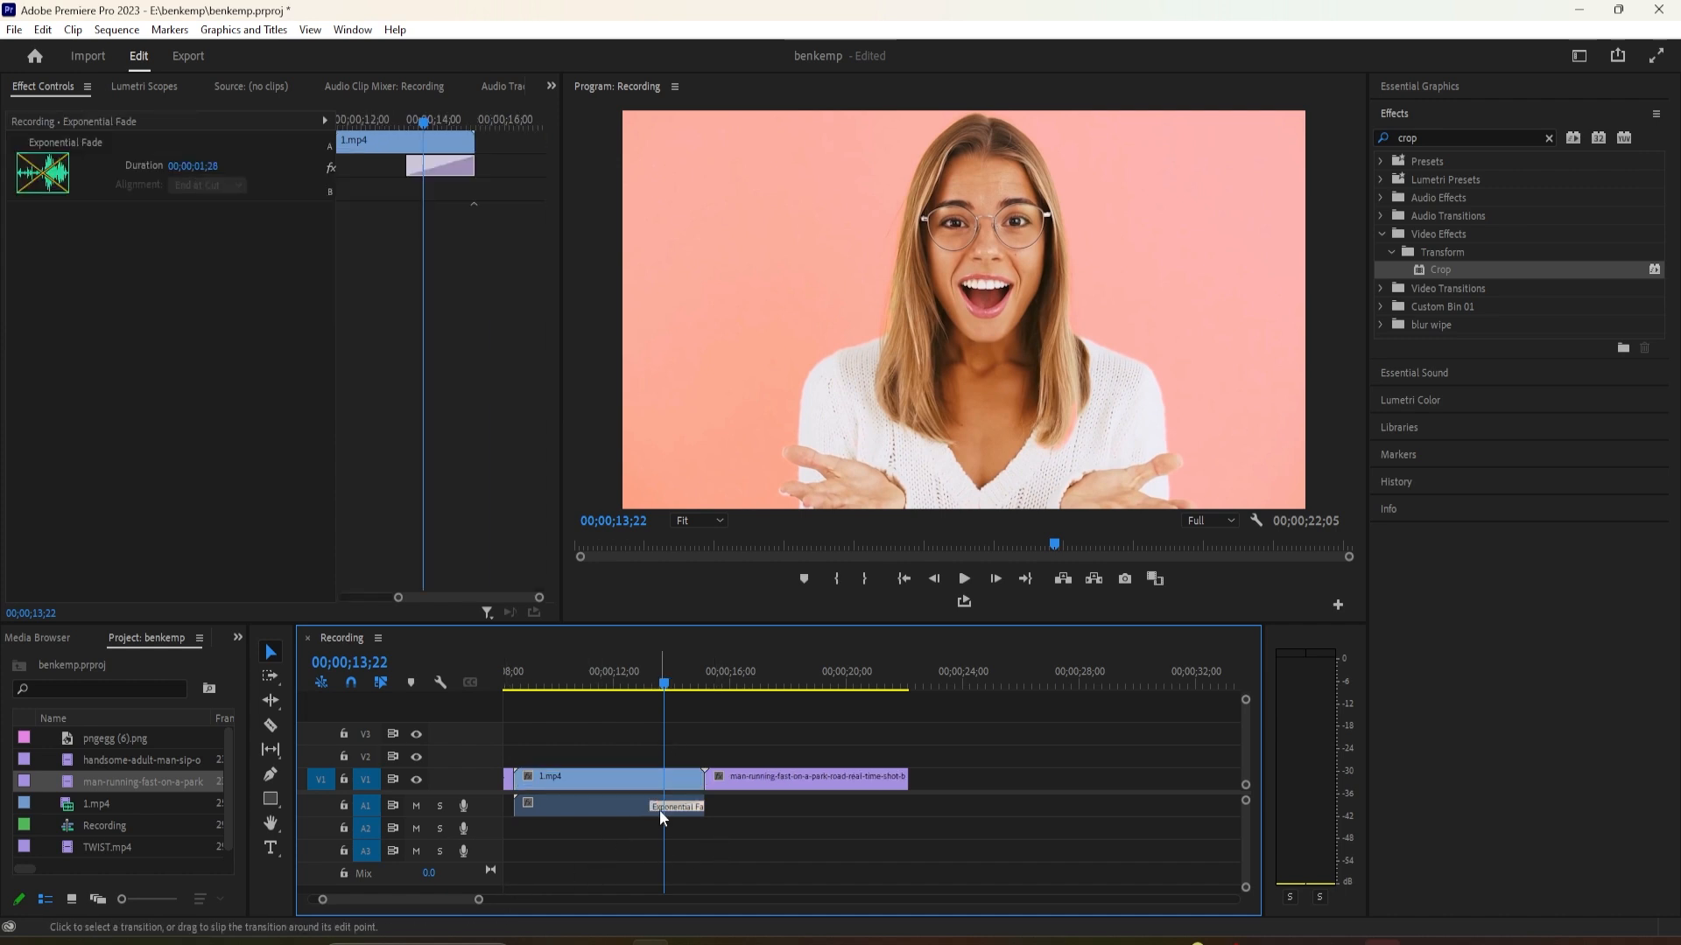
{"action": "key", "text": "Delete"}
Apply the default transitions to 1.mp4 and the man-running clip together, and move the playhead to 00;00;09;16
{"action": "left_click_drag", "start_coordinate": [732, 862], "coordinate": [639, 781]}
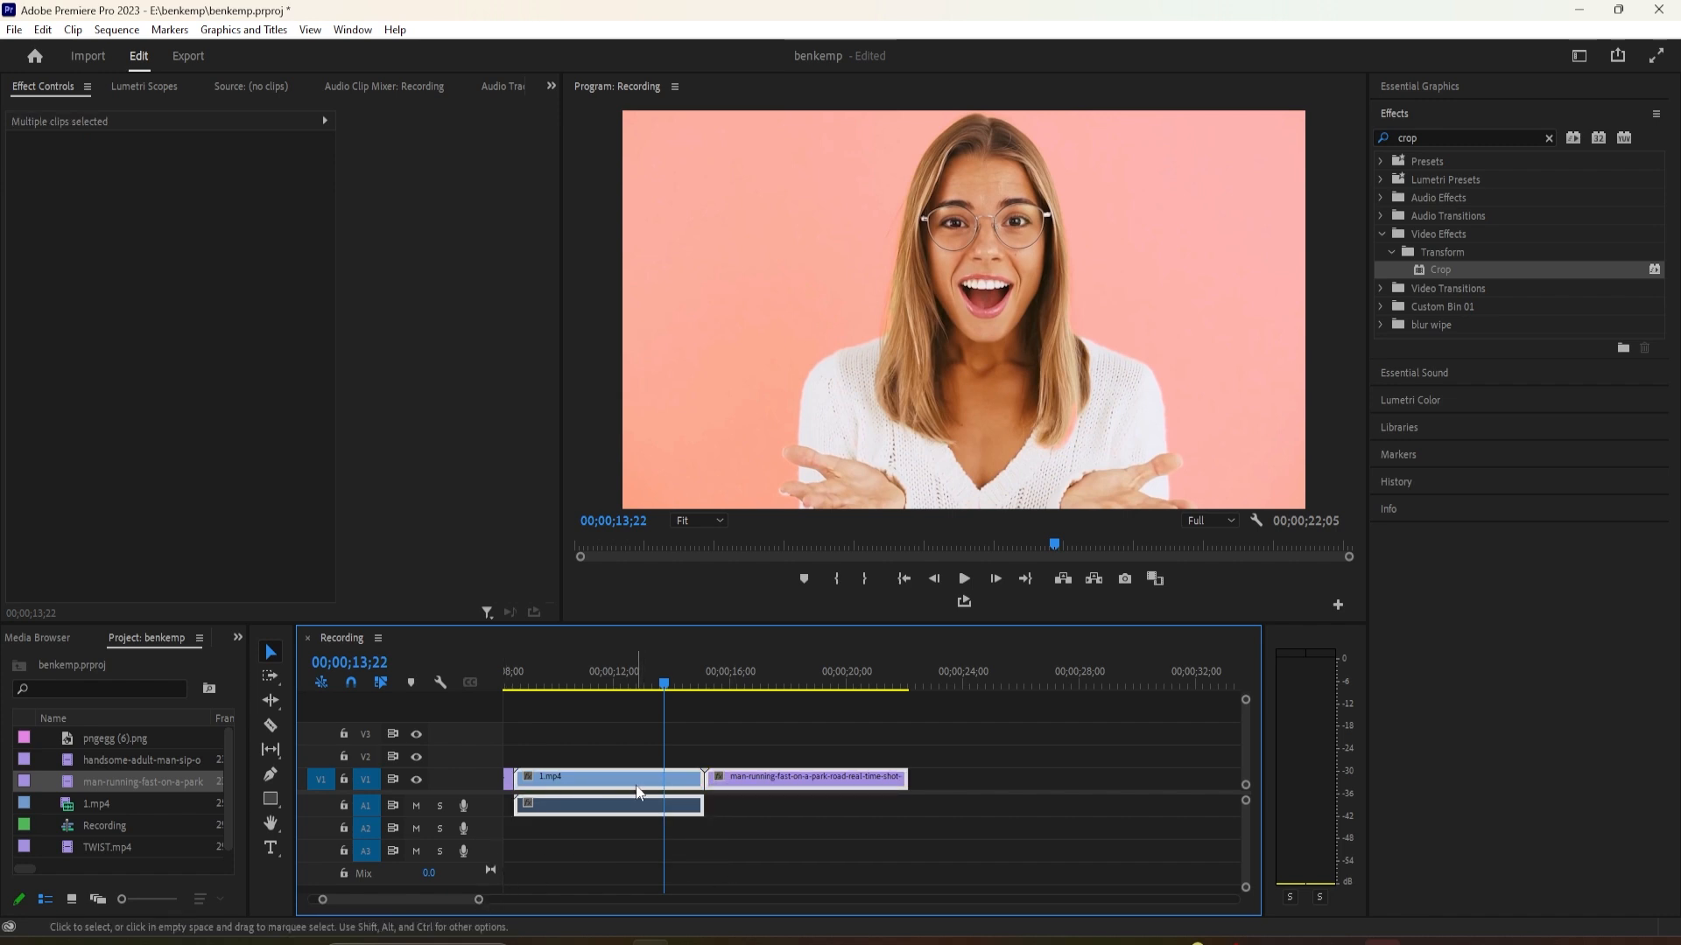
{"action": "key", "text": "shift+d"}
{"action": "left_click", "coordinate": [959, 504]}
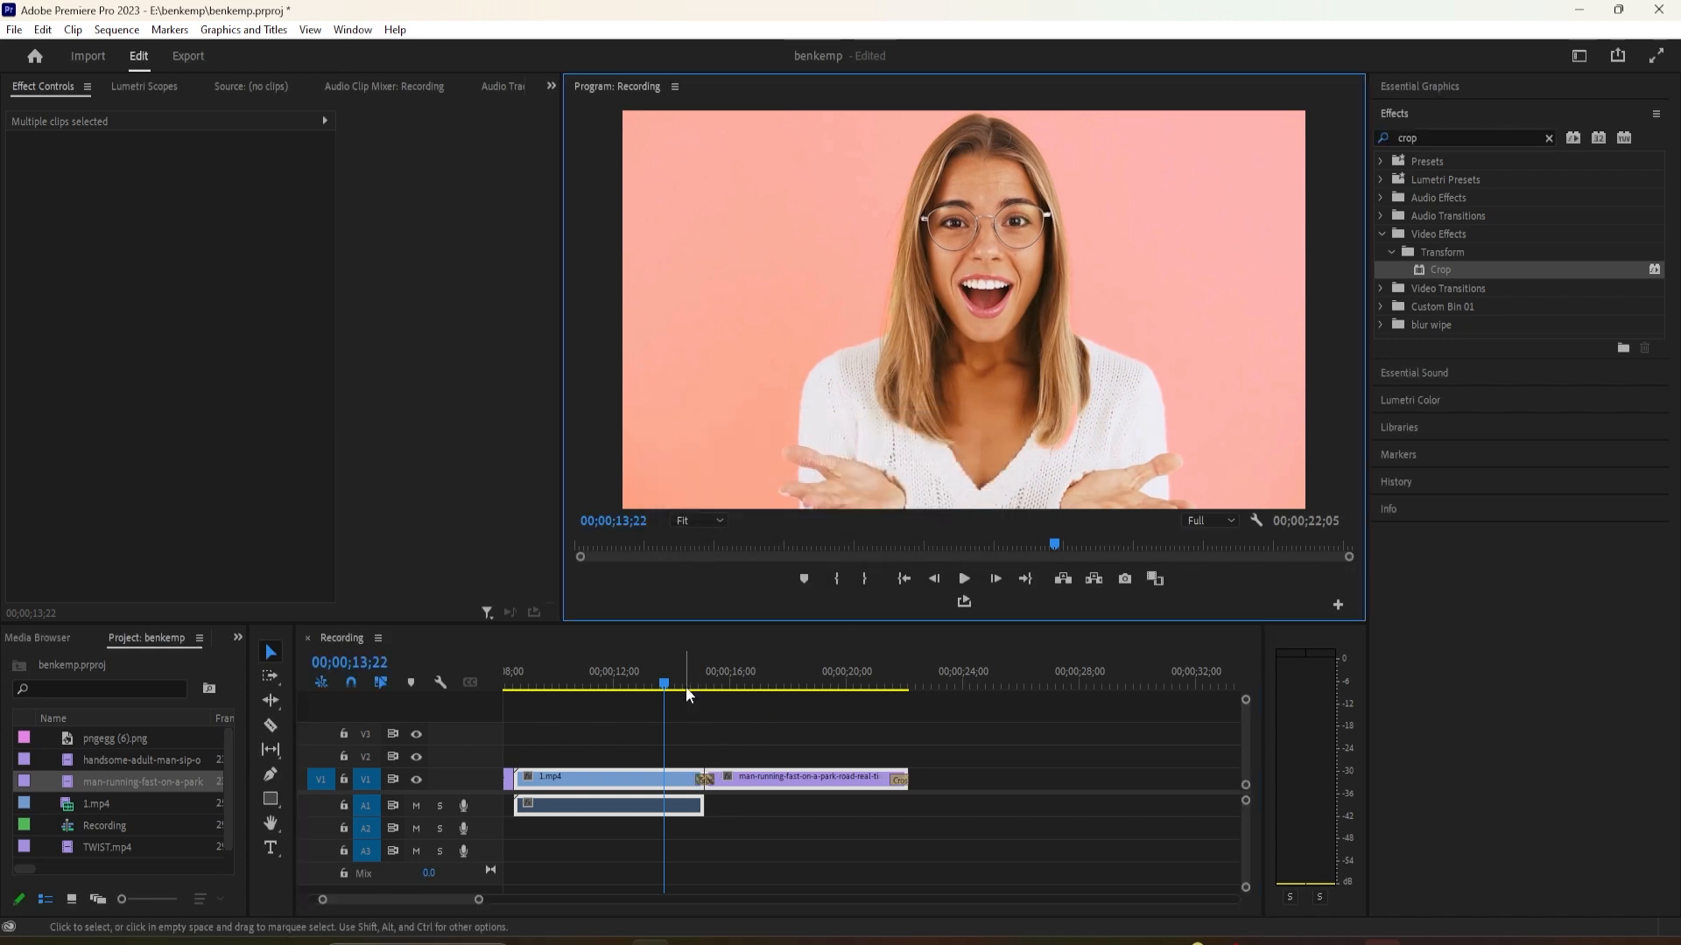
{"action": "left_click_drag", "start_coordinate": [686, 688], "coordinate": [541, 811]}
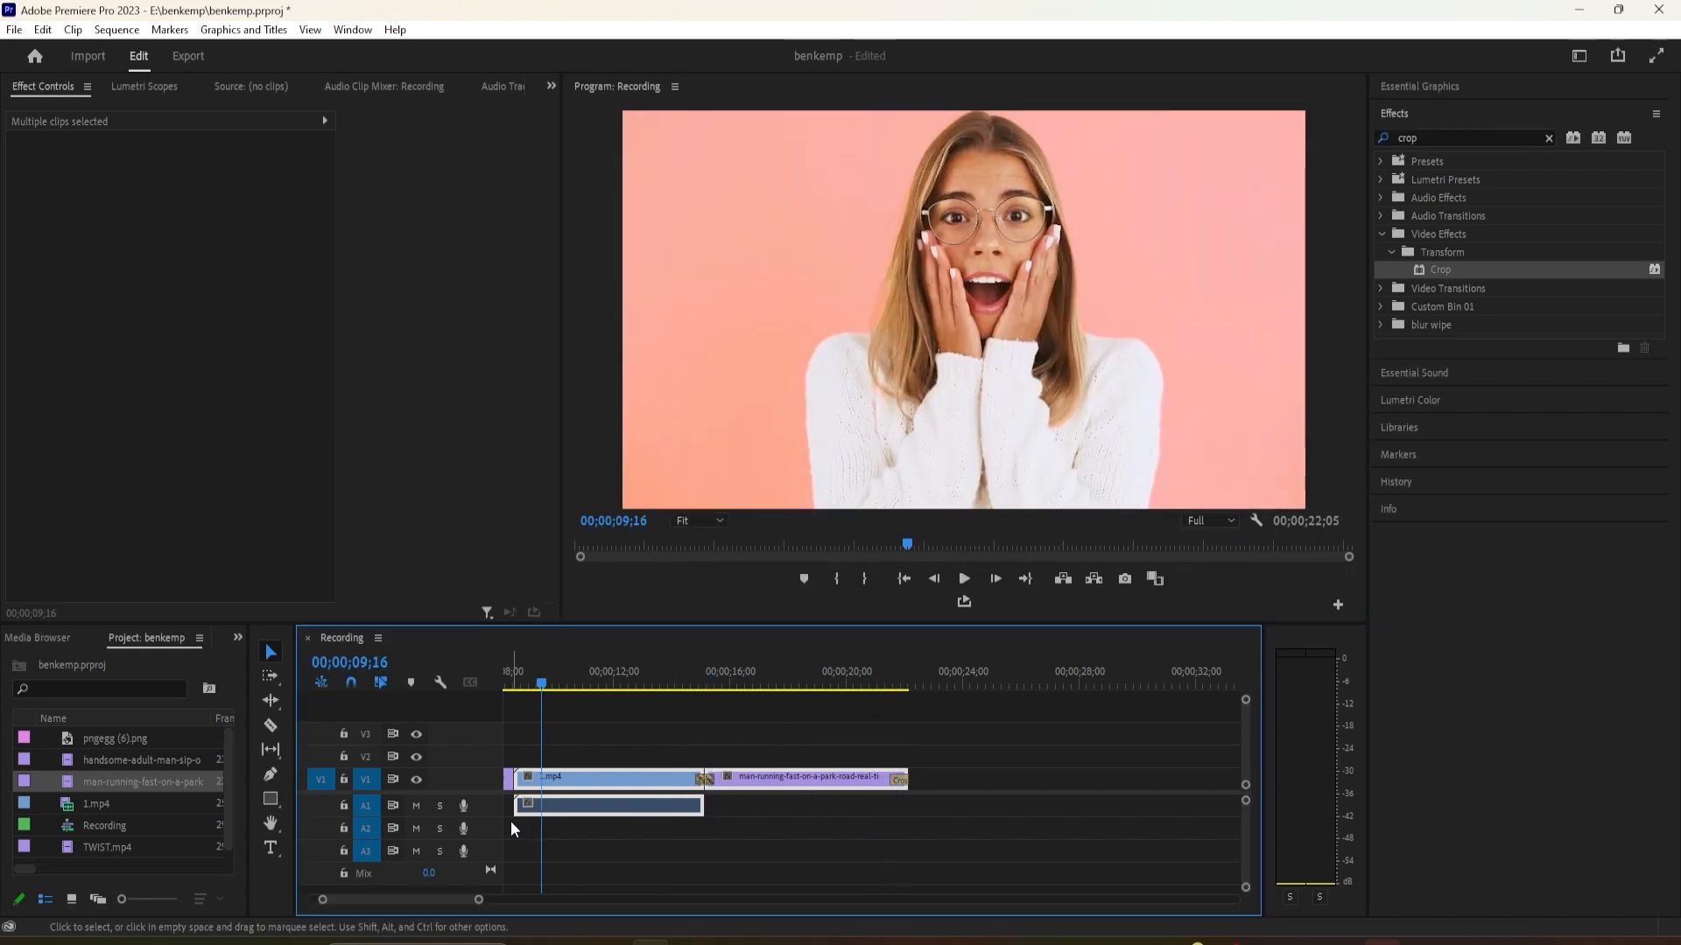
{"action": "right_click", "coordinate": [707, 782]}
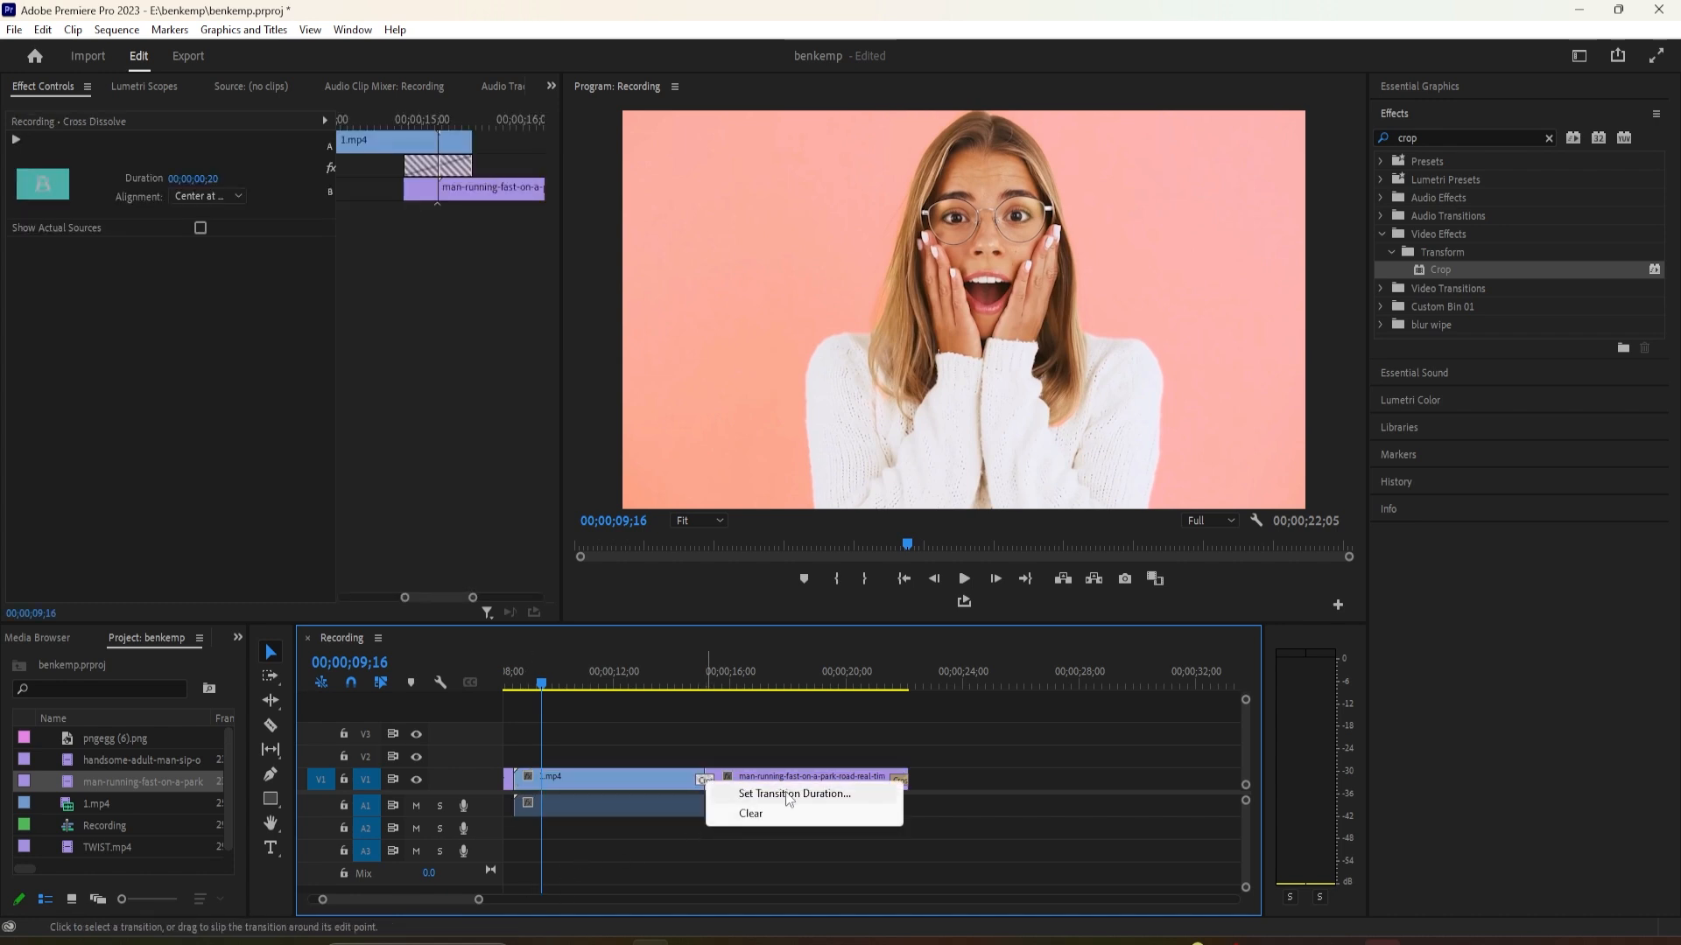
{"action": "left_click", "coordinate": [616, 868]}
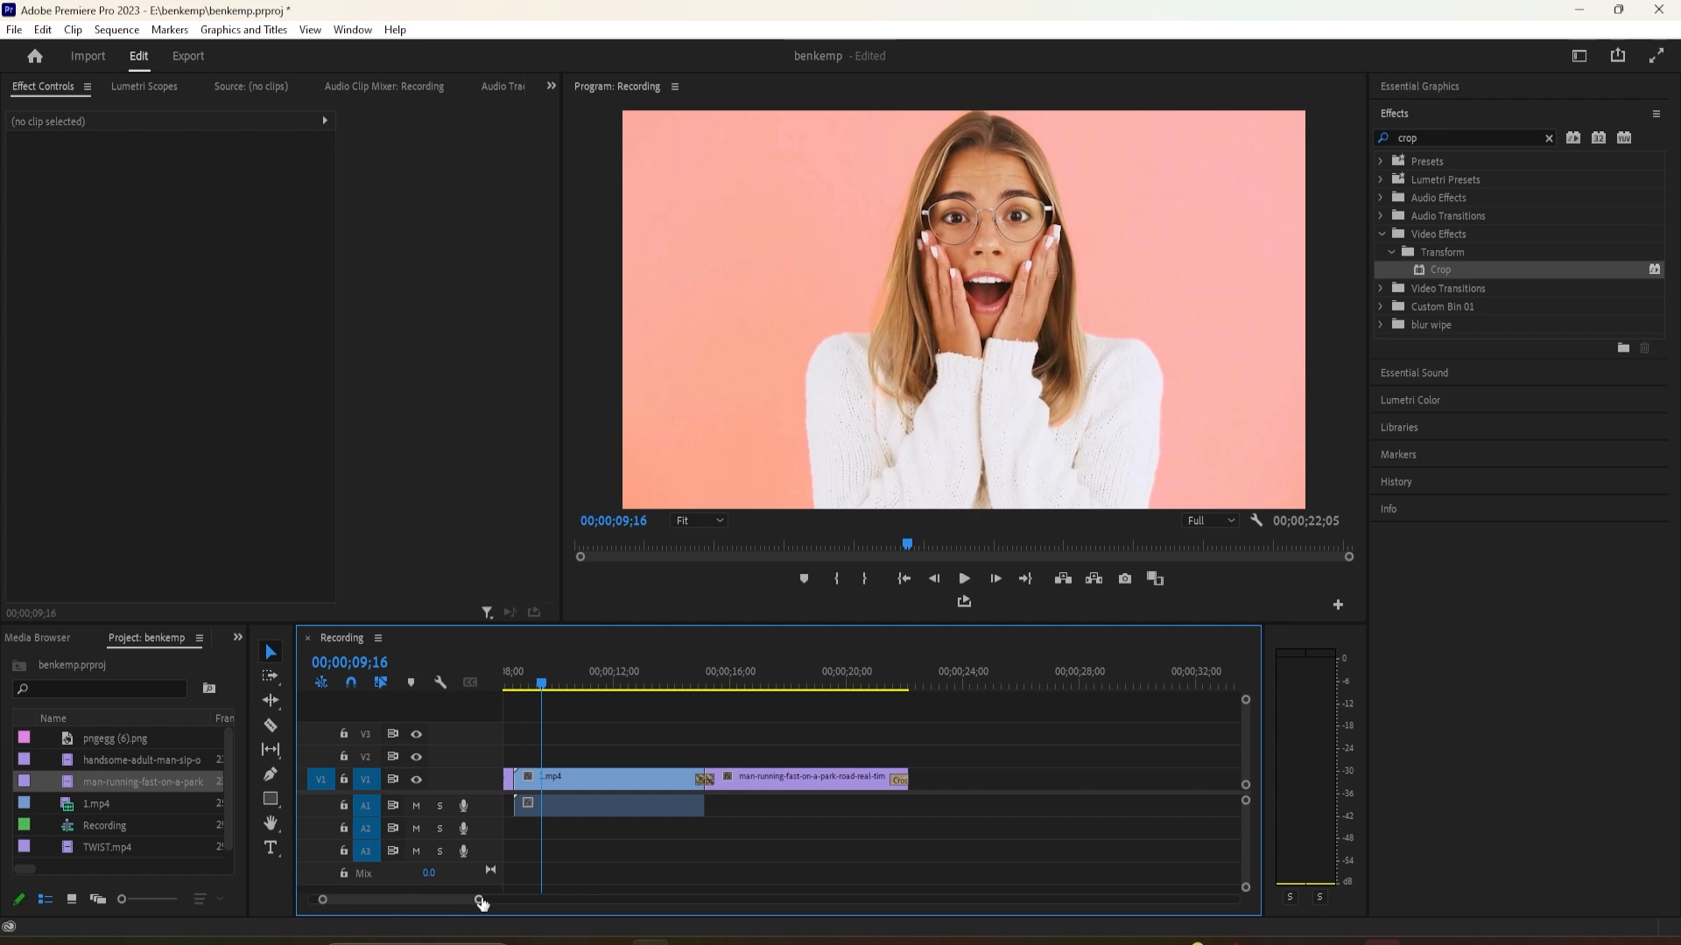
Clear the effects search and select Cross Dissolve among the Dissolve video transitions
{"action": "left_click", "coordinate": [1544, 135]}
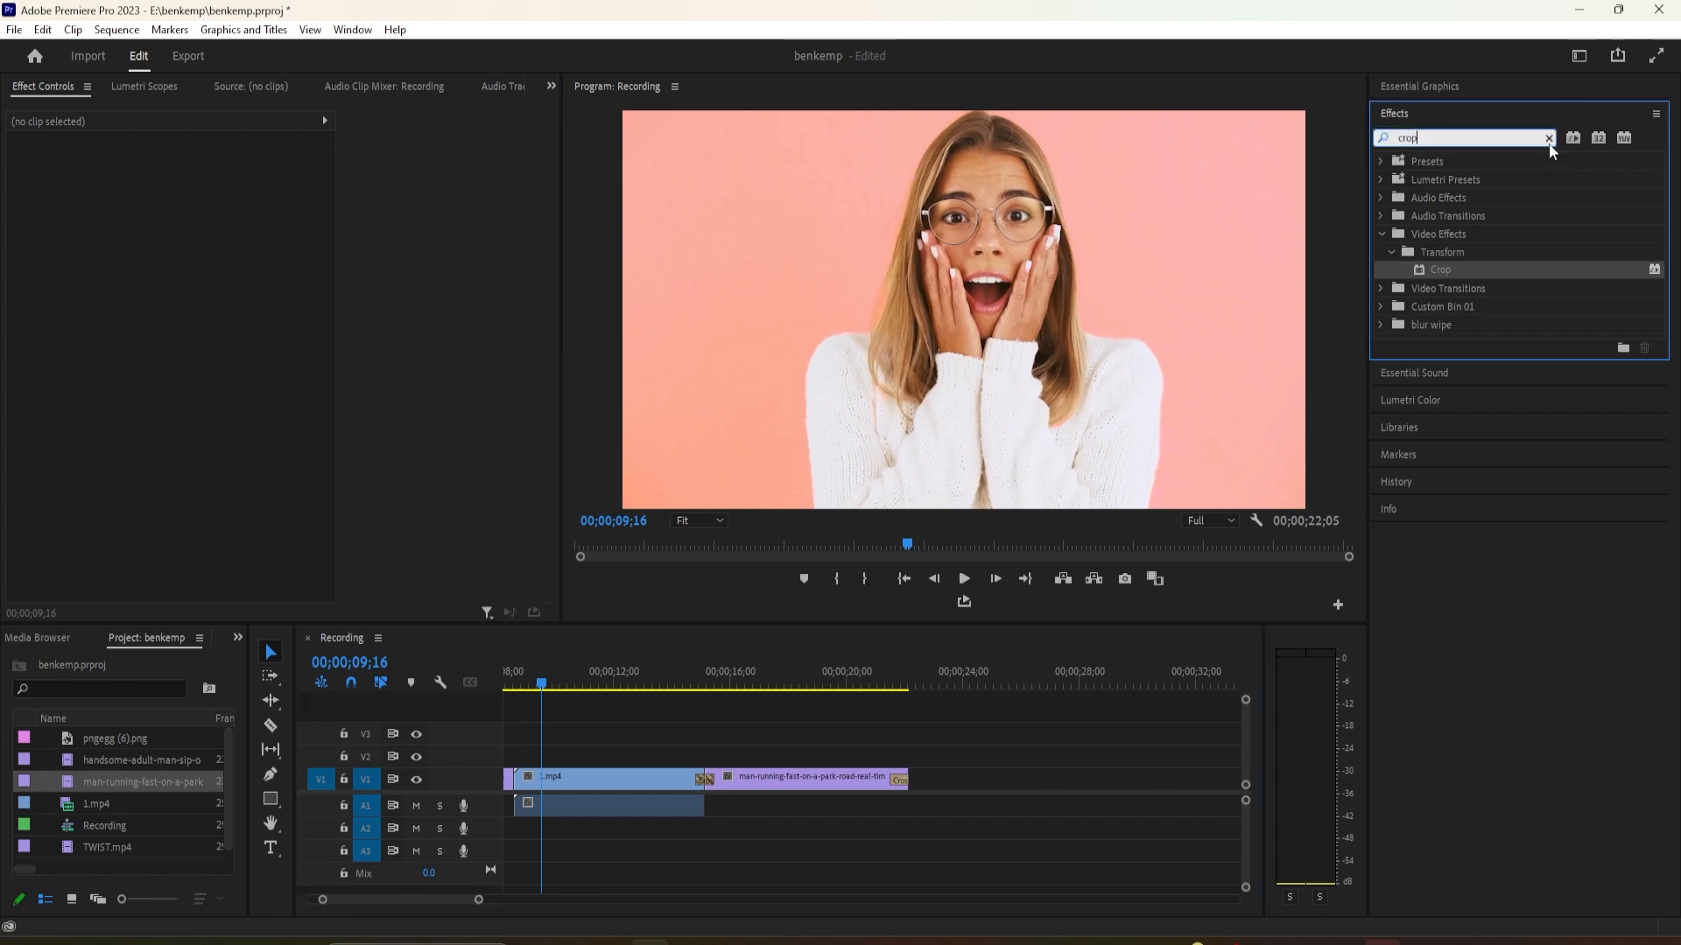
{"action": "left_click", "coordinate": [1384, 253]}
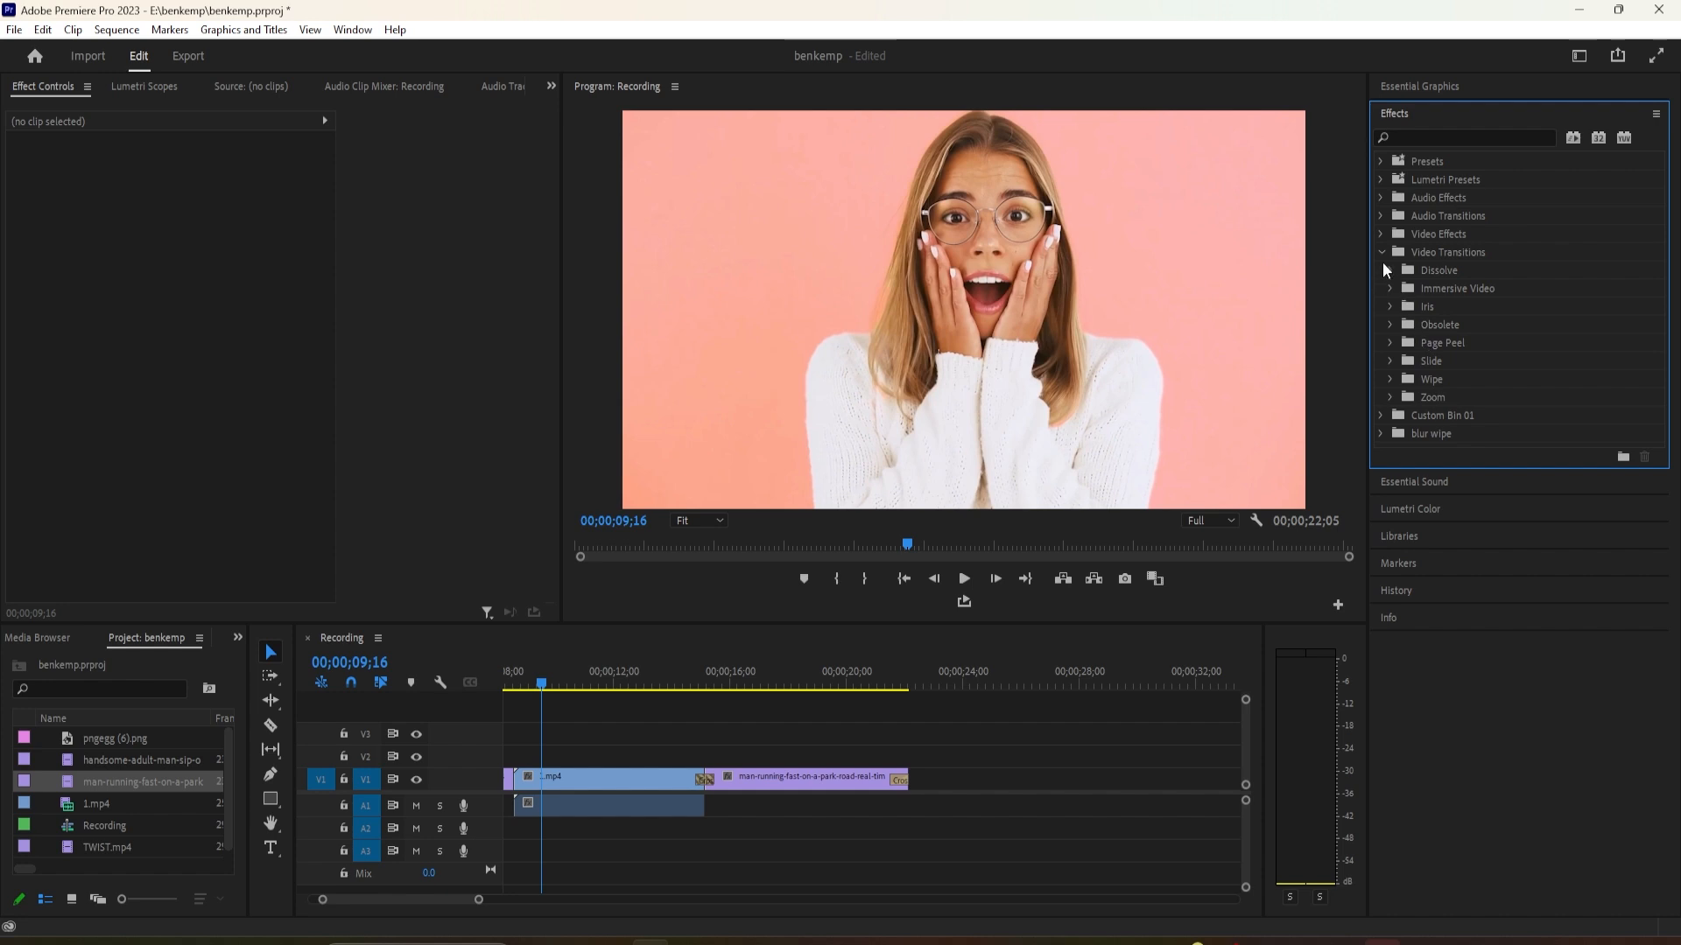
{"action": "left_click", "coordinate": [1390, 270]}
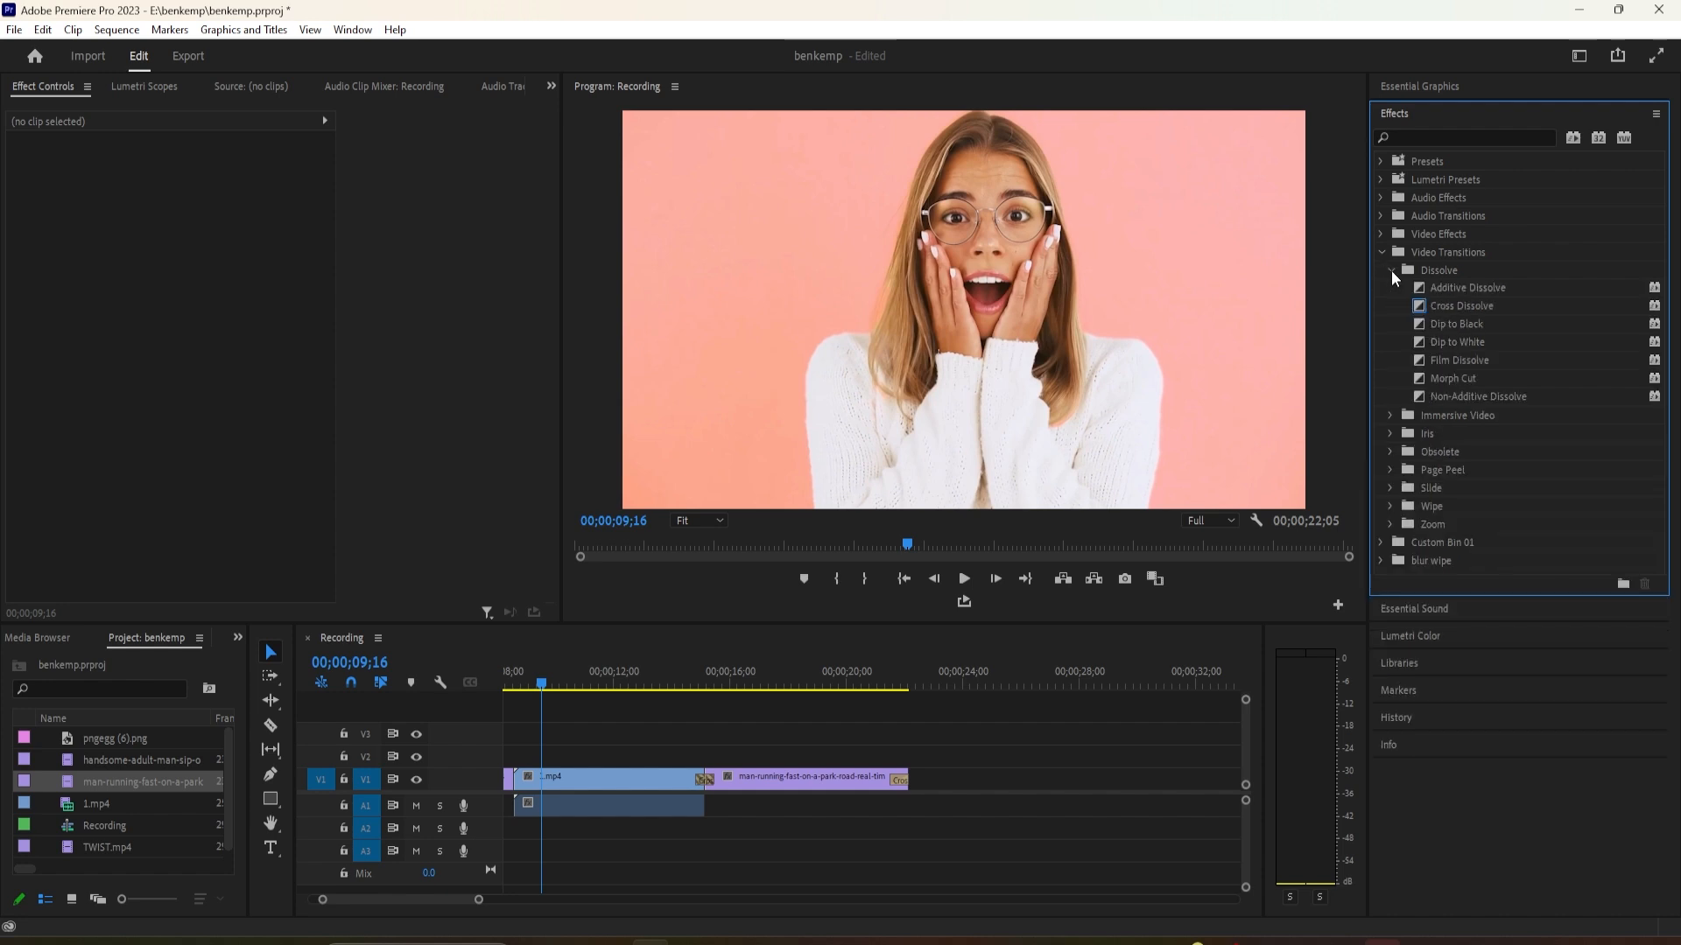
{"action": "left_click", "coordinate": [1454, 308]}
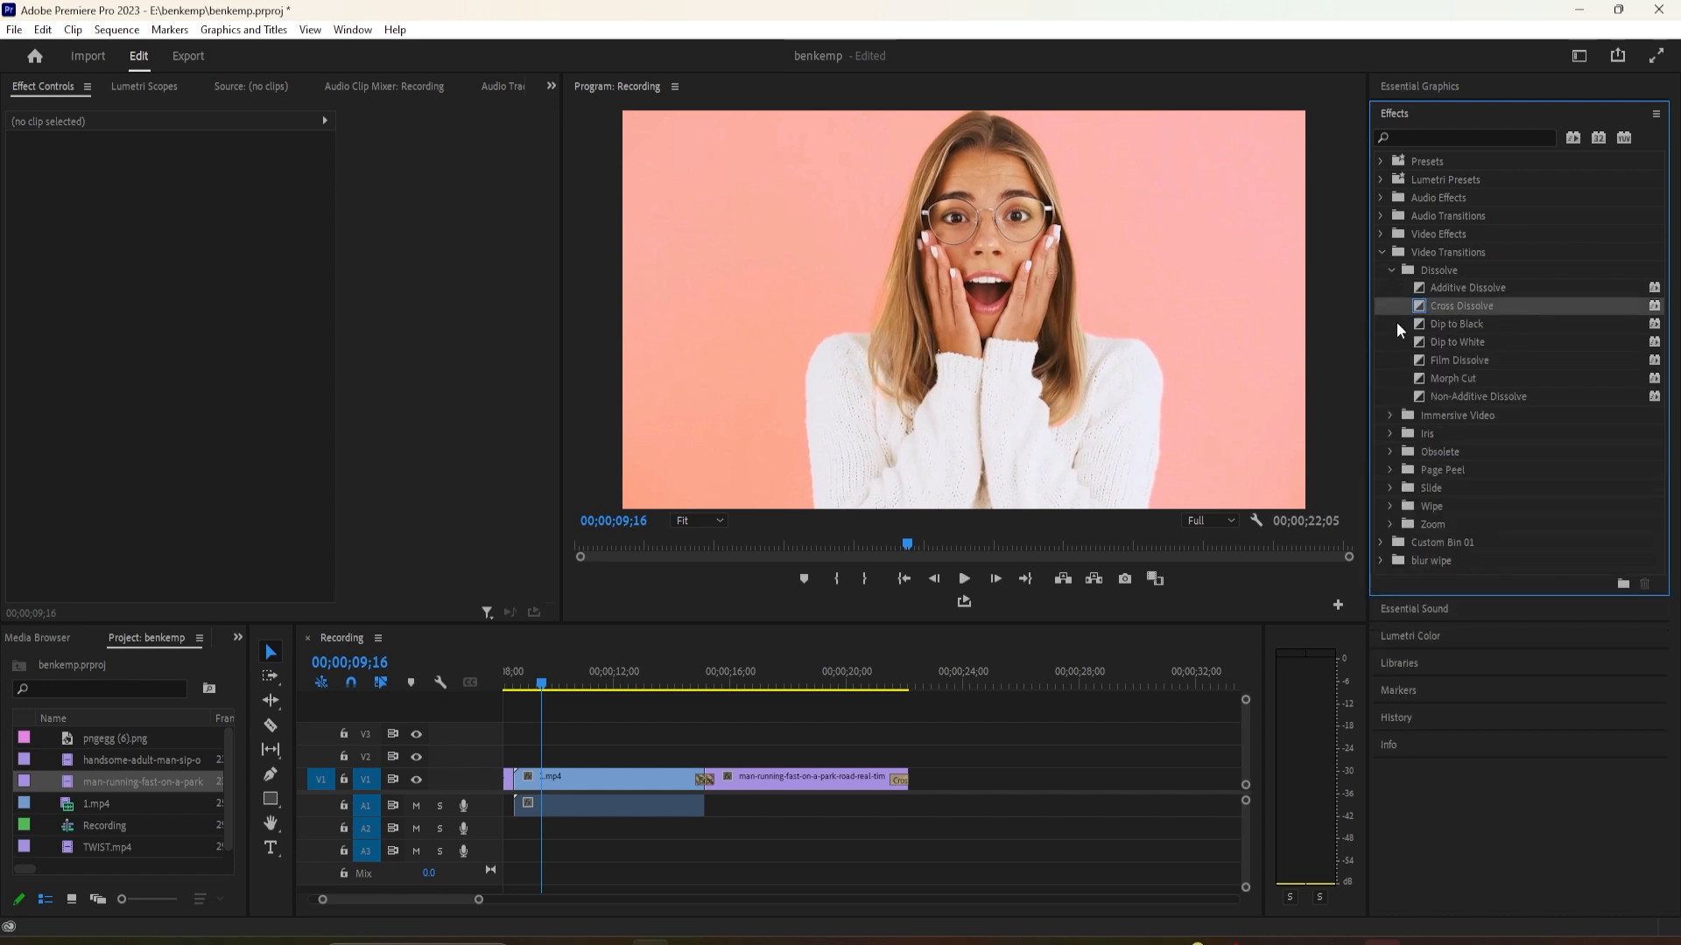